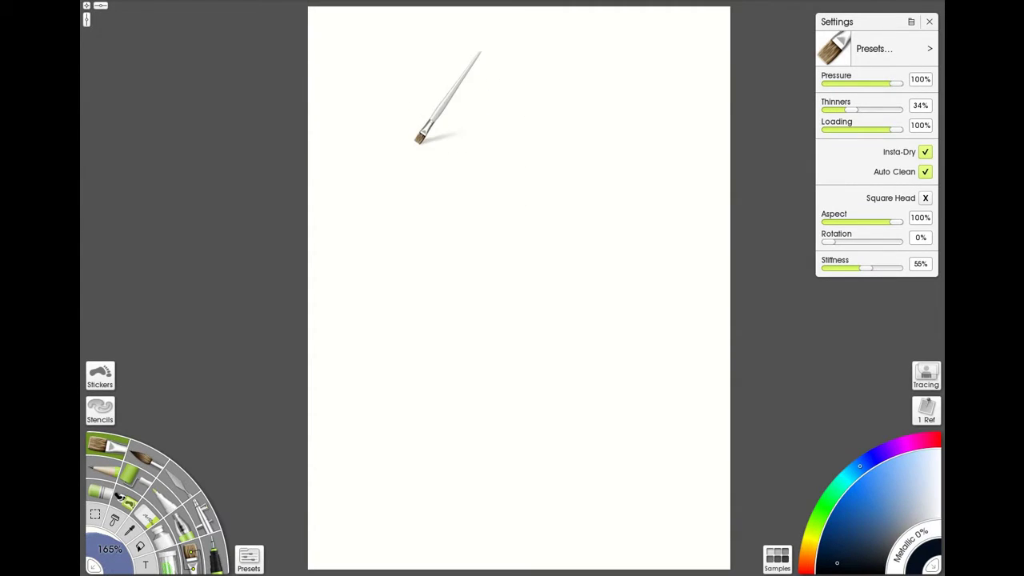
Step: Handwrite the dimensions 4000 x 3000 in thin black strokes on the upper part of the canvas
mouse_move(427, 133)
left_mouse_down()
mouse_move(450, 137)
mouse_move(413, 197)
left_mouse_up()
key("ctrl+z")
mouse_move(432, 111)
left_mouse_down()
mouse_move(424, 155)
mouse_move(472, 137)
left_mouse_up()
left_click_drag(446, 134, 452, 180)
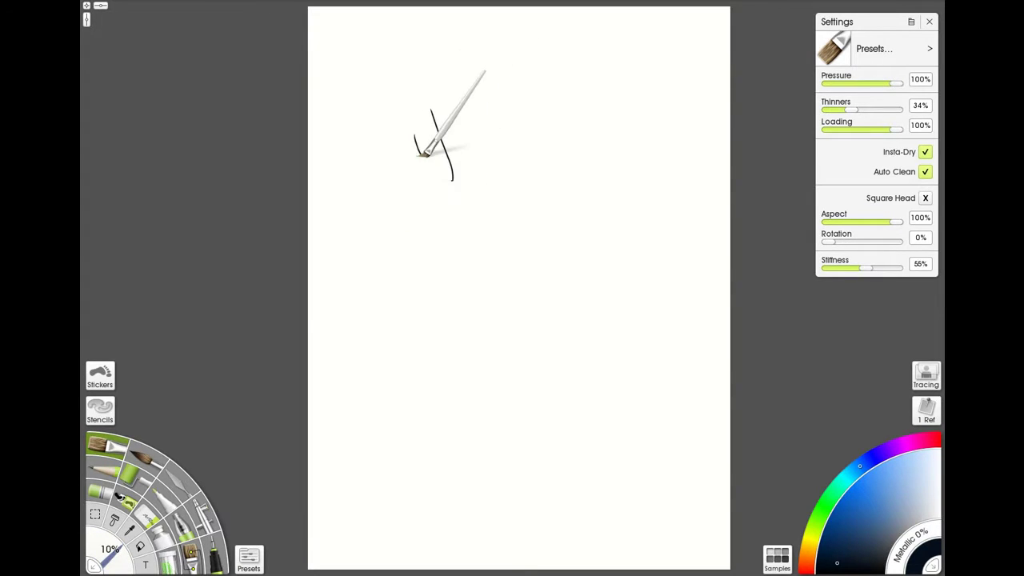
left_click_drag(472, 122, 505, 122)
mouse_move(529, 112)
left_mouse_down()
mouse_move(529, 136)
mouse_move(534, 112)
left_mouse_up()
left_click_drag(493, 168, 537, 201)
left_click_drag(512, 171, 481, 206)
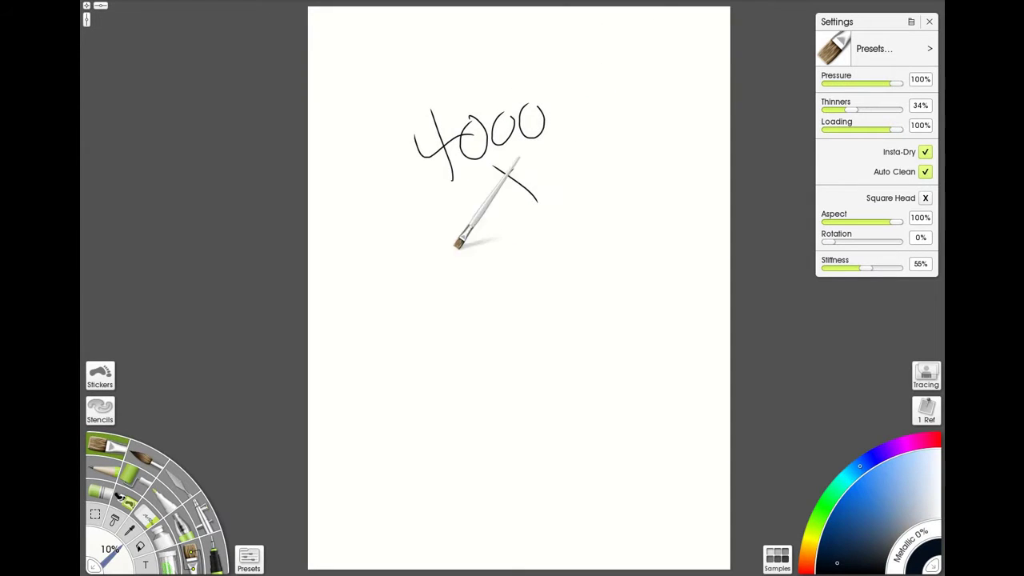
left_click_drag(432, 244, 459, 279)
left_click_drag(497, 231, 501, 232)
mouse_move(520, 226)
left_mouse_down()
mouse_move(513, 244)
mouse_move(525, 224)
left_mouse_up()
left_click_drag(553, 220, 559, 219)
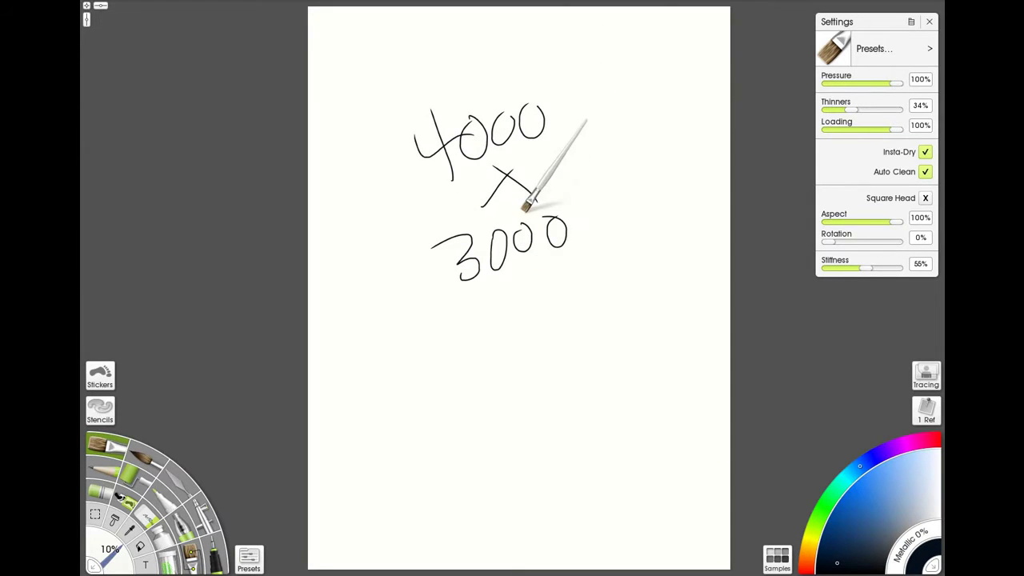
Step: Undo all strokes of the handwritten 4000 x 3000 dimensions
key("ctrl+z")
key("ctrl+z")
key("ctrl+z")
key("ctrl+z")
key("ctrl+z")
key("ctrl+z")
key("ctrl+z")
key("ctrl+z")
key("ctrl+z")
key("ctrl+z")
key("ctrl+z")
key("ctrl+z")
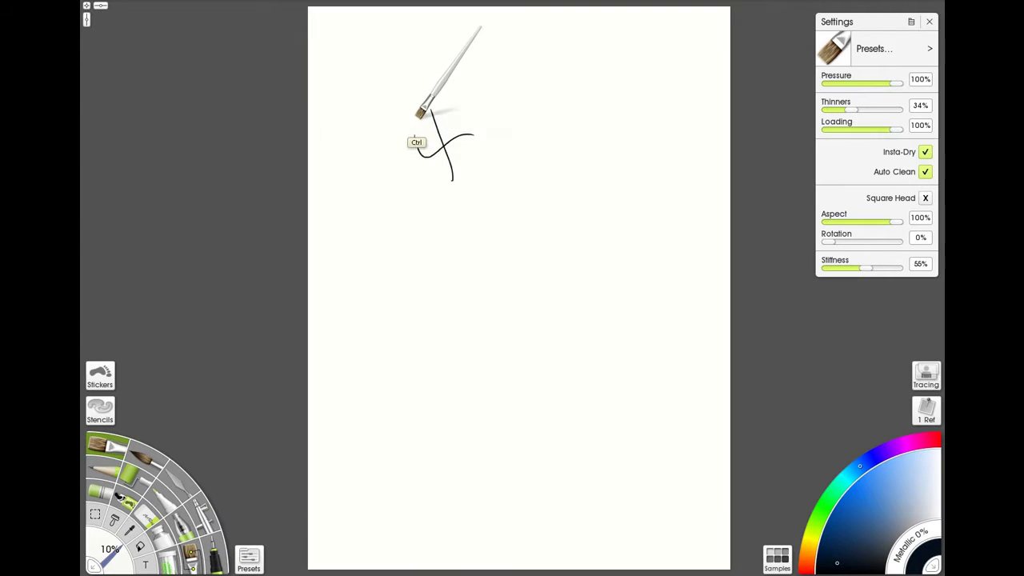
Step: Handwrite another pair of pixel dimensions in thin black strokes, one number above the other with an x between
left_click_drag(423, 116, 437, 186)
left_click_drag(451, 116, 473, 155)
left_click_drag(492, 119, 518, 114)
left_click_drag(498, 183, 533, 214)
left_click_drag(509, 178, 475, 224)
mouse_move(454, 269)
left_mouse_down()
mouse_move(481, 284)
mouse_move(512, 276)
left_mouse_up()
mouse_move(528, 254)
left_mouse_down()
mouse_move(521, 274)
mouse_move(528, 255)
left_mouse_up()
left_click_drag(548, 234, 547, 235)
Step: Undo the second pair of handwritten dimensions until the canvas is blank
key("ctrl+z")
key("ctrl+z")
key("ctrl+z")
key("ctrl+z")
key("ctrl+z")
key("ctrl+z")
key("ctrl+z")
key("ctrl+z")
key("ctrl+z")
key("ctrl+z")
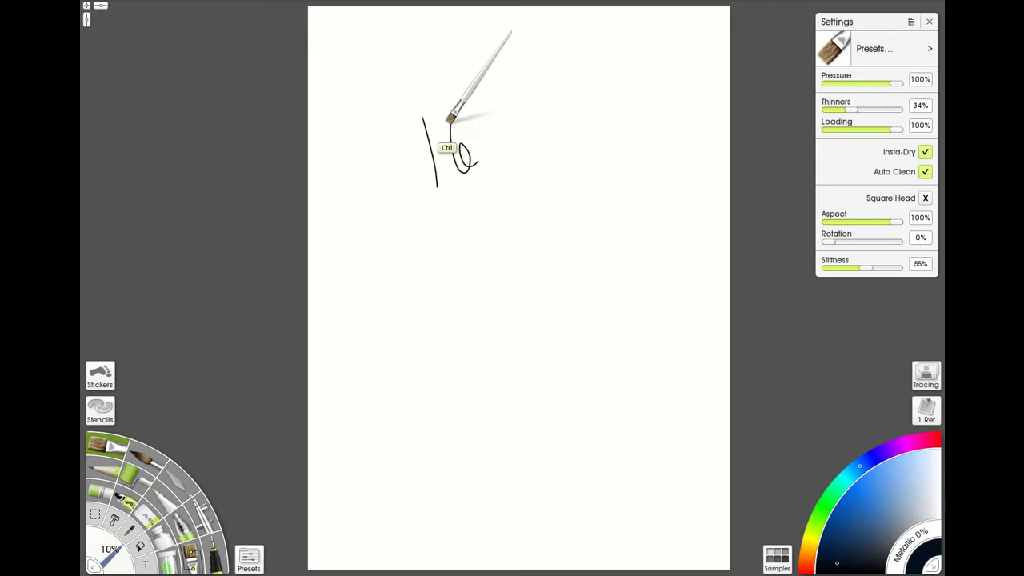
key("ctrl+z")
Step: Handwrite the dimensions 800 x 600 in thin black strokes on the upper part of the canvas
left_click_drag(482, 120, 525, 114)
left_click_drag(490, 198, 528, 152)
left_click_drag(494, 157, 527, 191)
mouse_move(477, 215)
left_mouse_down()
mouse_move(480, 263)
mouse_move(516, 223)
mouse_move(543, 214)
left_mouse_up()
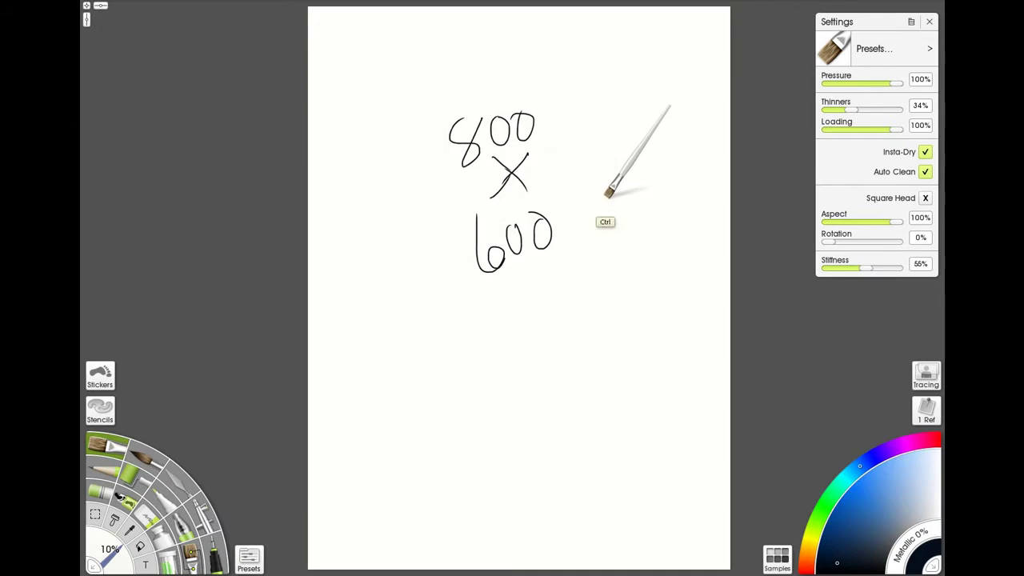
Step: Undo all strokes of the handwritten 800 x 600 dimensions
key("ctrl+z")
key("ctrl+z")
key("ctrl+z")
key("ctrl+z")
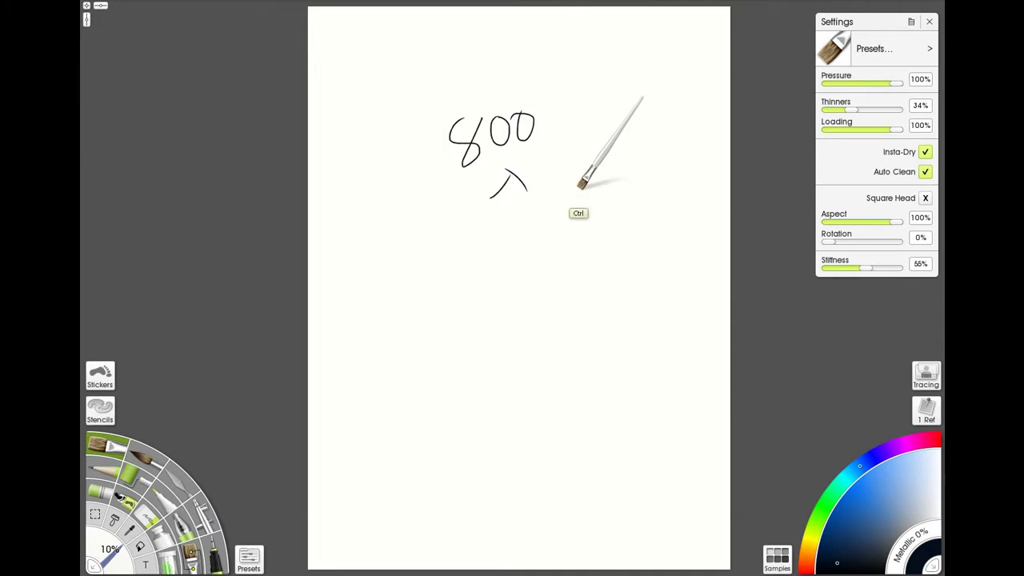
key("ctrl+z")
key("ctrl+z")
key("ctrl+z")
key("ctrl+z")
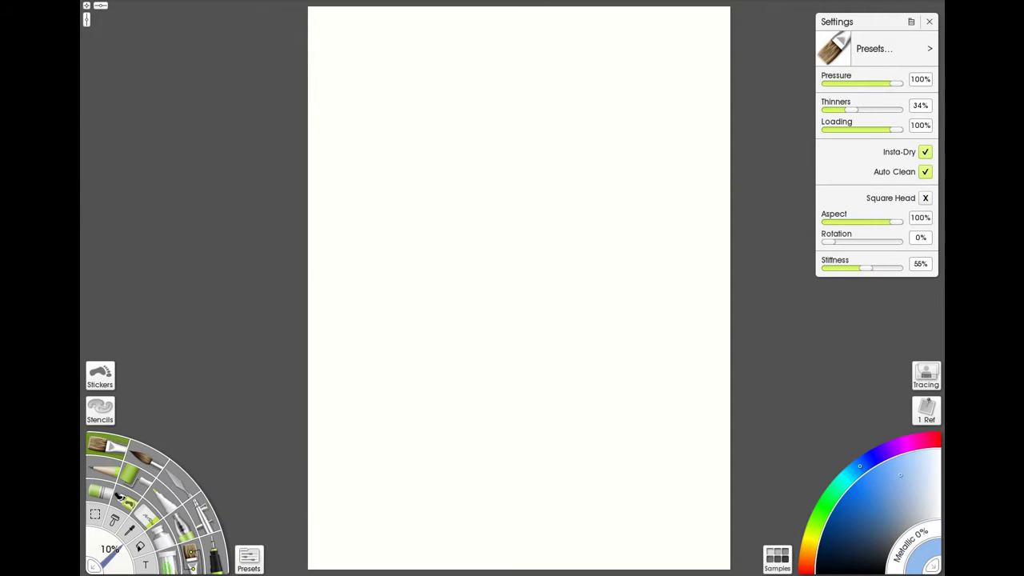
Step: Enlarge the brush to 344% and paint the upper half of the canvas solid light blue
mouse_move(409, 209)
left_mouse_down("shift")
mouse_move(414, 197)
mouse_move(479, 206)
left_mouse_up("shift")
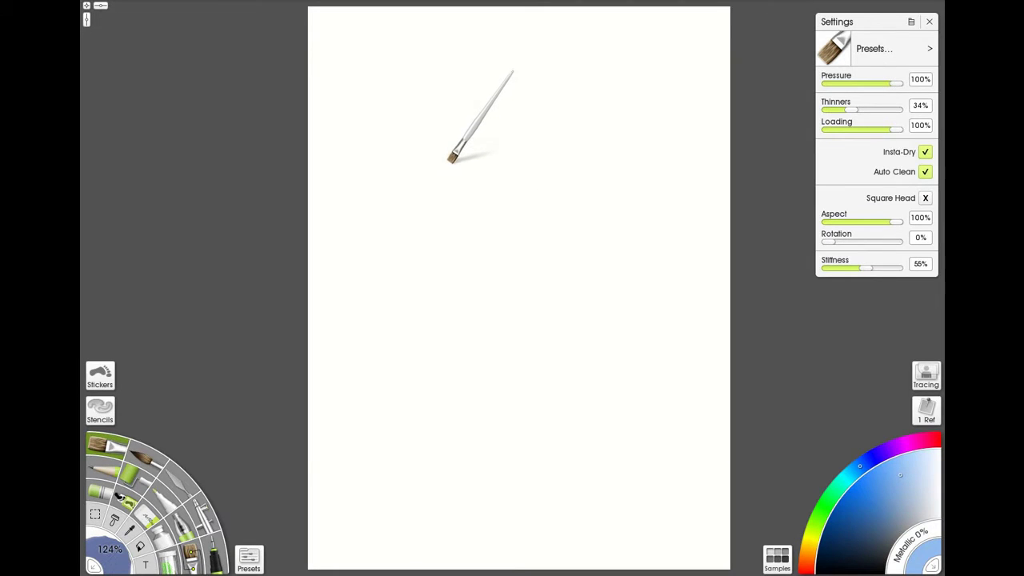
mouse_move(446, 94)
left_mouse_down()
mouse_move(518, 139)
mouse_move(498, 81)
mouse_move(607, 218)
mouse_move(615, 127)
mouse_move(542, 35)
mouse_move(671, 22)
mouse_move(707, 86)
mouse_move(619, 46)
mouse_move(636, 171)
mouse_move(533, 75)
mouse_move(549, 129)
mouse_move(370, 45)
mouse_move(480, 91)
mouse_move(424, 41)
mouse_move(536, 62)
mouse_move(512, 27)
mouse_move(443, 11)
mouse_move(709, 21)
left_mouse_up()
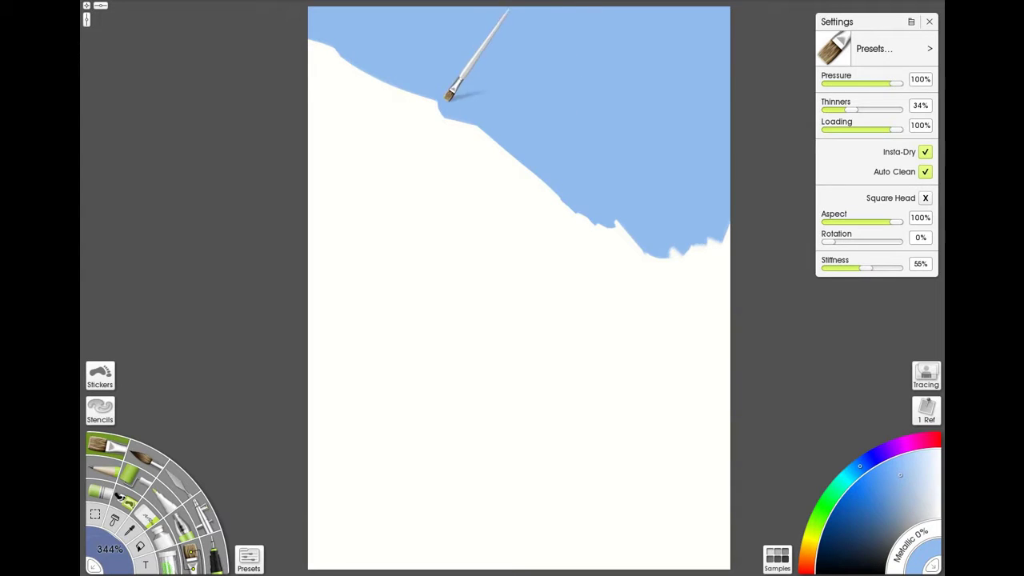
mouse_move(427, 66)
left_mouse_down()
mouse_move(590, 261)
mouse_move(567, 183)
mouse_move(692, 206)
mouse_move(674, 338)
mouse_move(546, 279)
mouse_move(441, 53)
mouse_move(384, 75)
mouse_move(360, 47)
left_mouse_up()
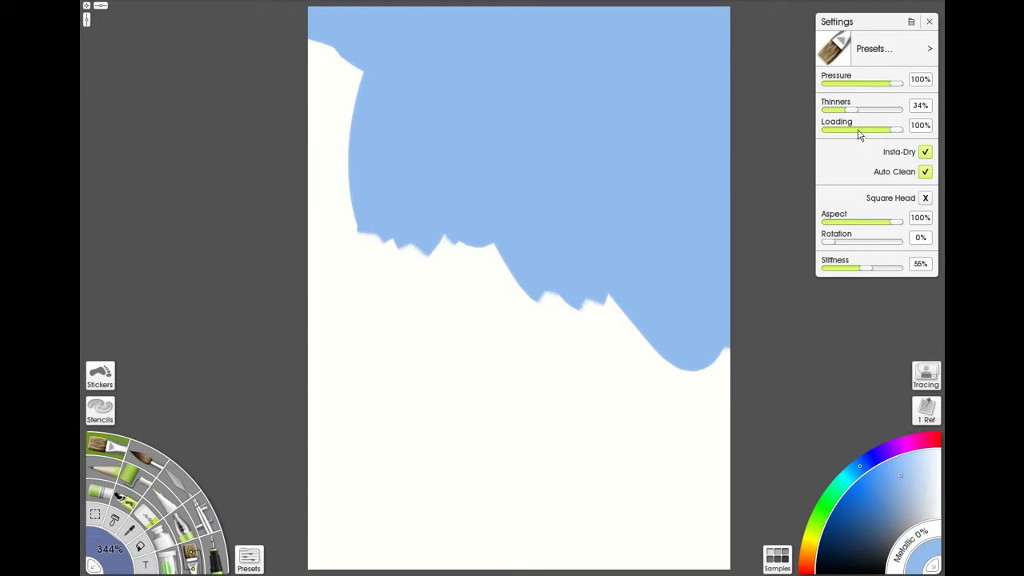
mouse_move(670, 315)
left_mouse_down()
mouse_move(601, 252)
mouse_move(609, 286)
mouse_move(687, 361)
mouse_move(731, 342)
mouse_move(577, 282)
mouse_move(585, 317)
mouse_move(299, 146)
mouse_move(332, 211)
mouse_move(321, 146)
mouse_move(368, 157)
mouse_move(379, 112)
mouse_move(308, 45)
left_mouse_up()
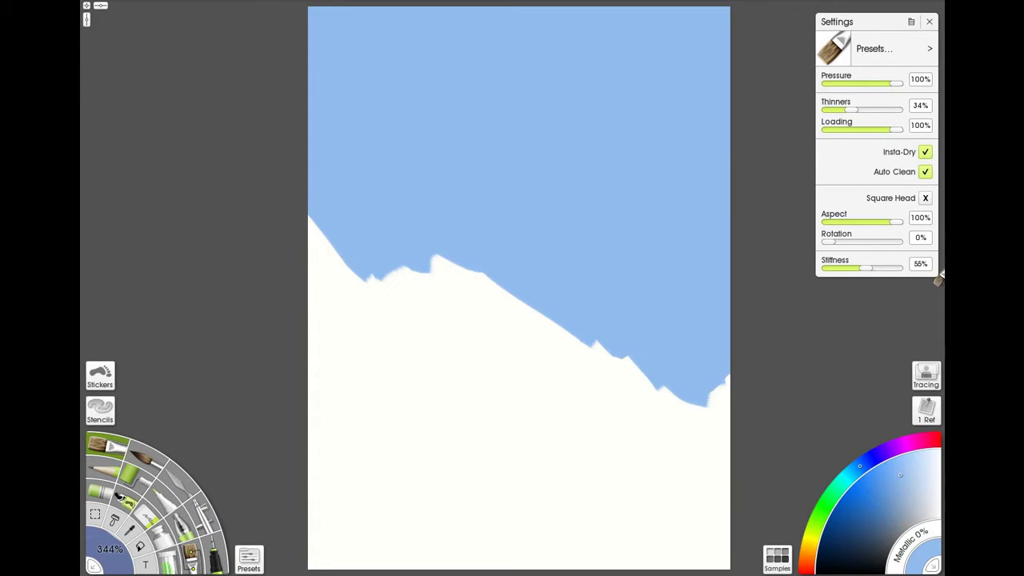
Step: Check the Canvas Lighting option in the canvas settings, leave it off, and dismiss the settings
key("ctrl+shift+c")
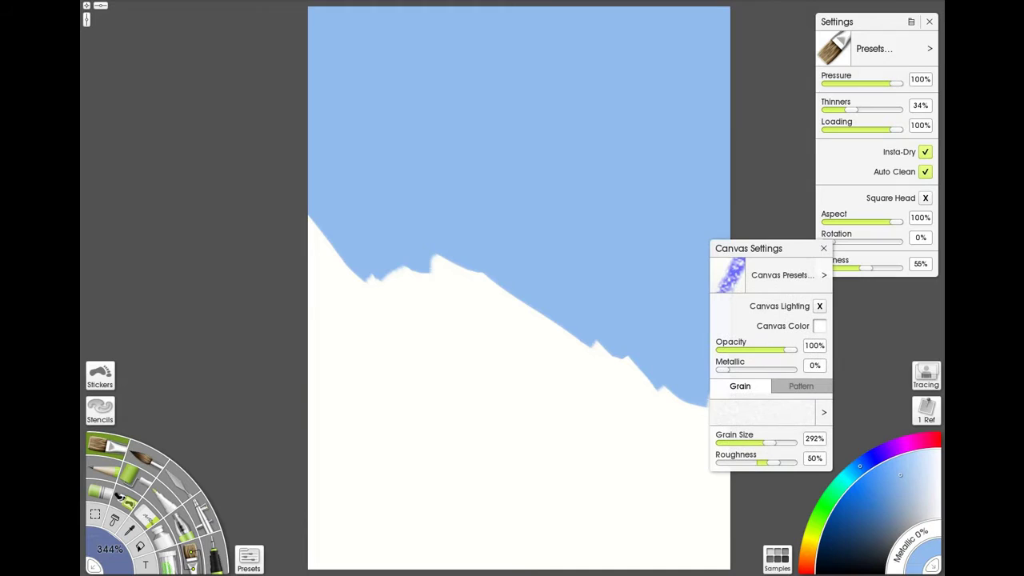
left_click(819, 307)
left_click_drag(794, 253, 820, 268)
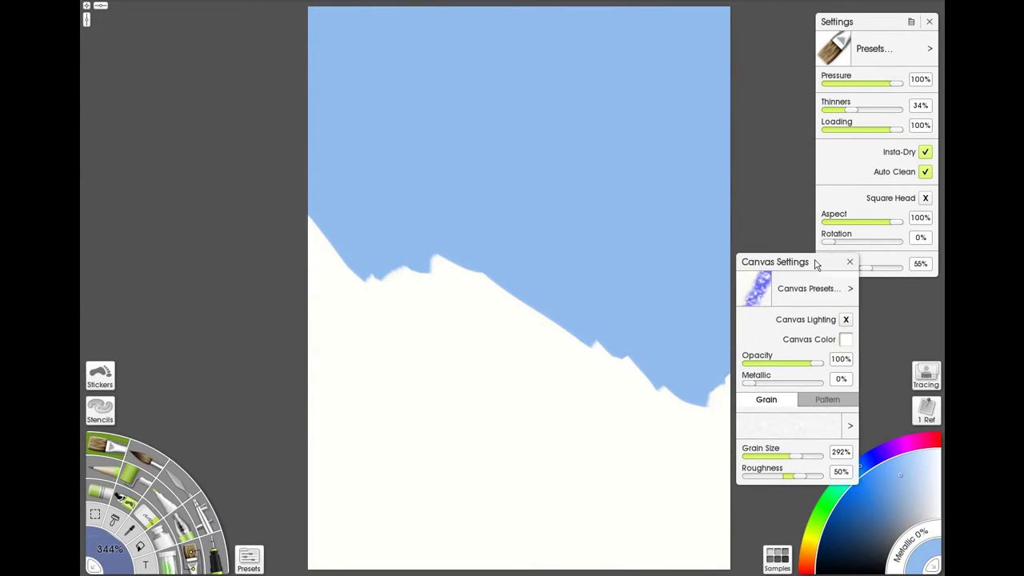
left_click(872, 294)
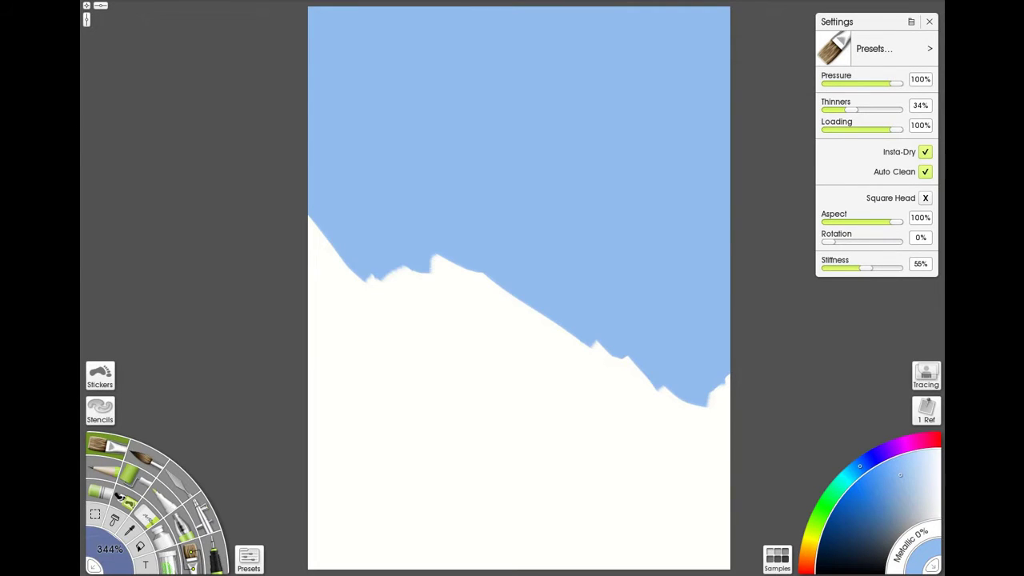
Step: Turn off Auto Clean and extend the light blue paint down to roughly the lower fifth of the canvas
left_click(925, 173)
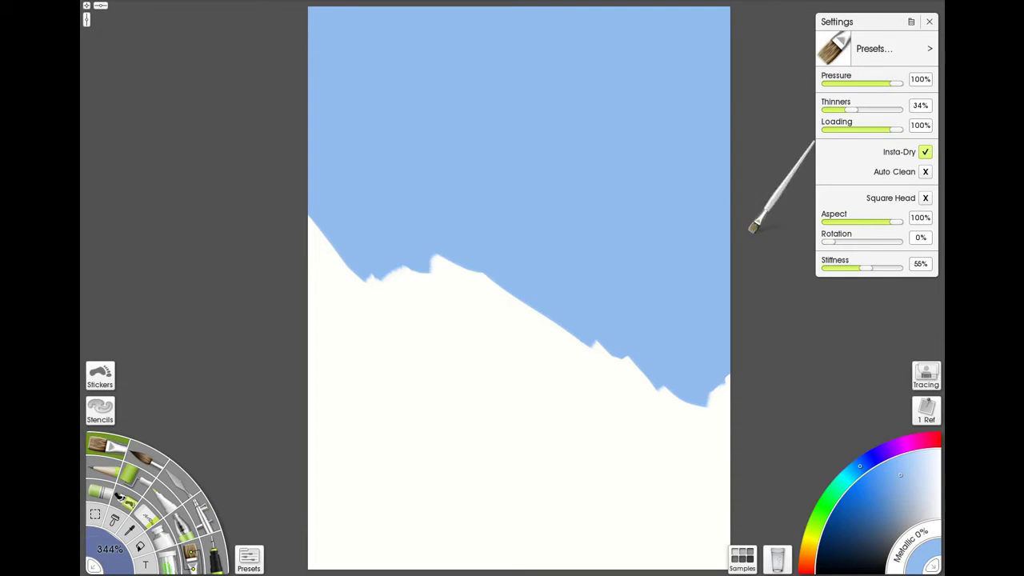
mouse_move(524, 267)
left_mouse_down()
mouse_move(508, 294)
mouse_move(435, 247)
mouse_move(367, 228)
mouse_move(667, 389)
mouse_move(666, 377)
mouse_move(725, 406)
mouse_move(398, 278)
mouse_move(336, 189)
mouse_move(318, 194)
mouse_move(357, 324)
mouse_move(506, 392)
mouse_move(697, 430)
mouse_move(331, 385)
mouse_move(322, 398)
mouse_move(733, 436)
mouse_move(393, 249)
mouse_move(296, 391)
mouse_move(309, 414)
left_mouse_up()
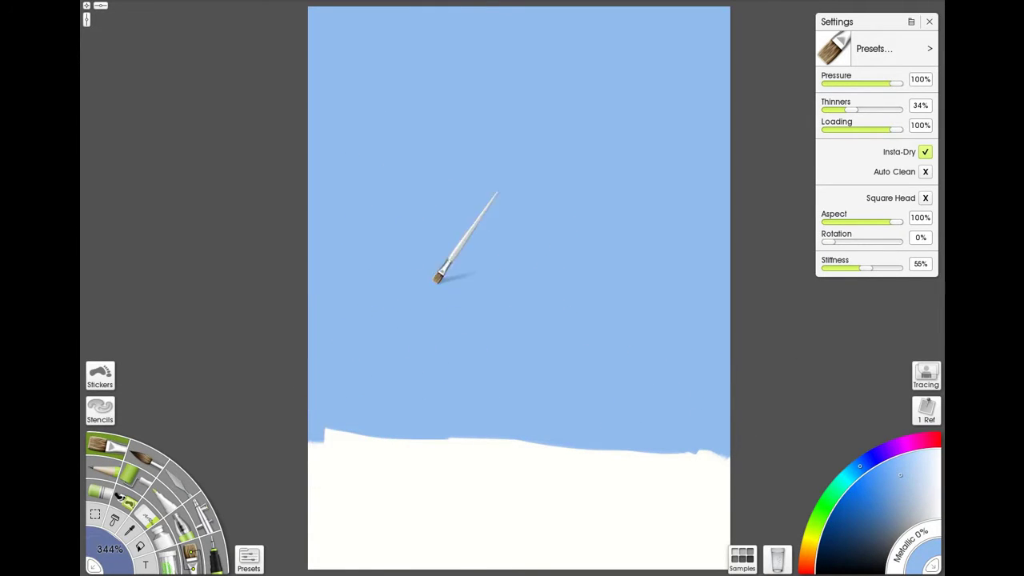
mouse_move(436, 280)
left_mouse_down()
mouse_move(578, 109)
mouse_move(328, 384)
mouse_move(393, 421)
mouse_move(460, 438)
left_mouse_up()
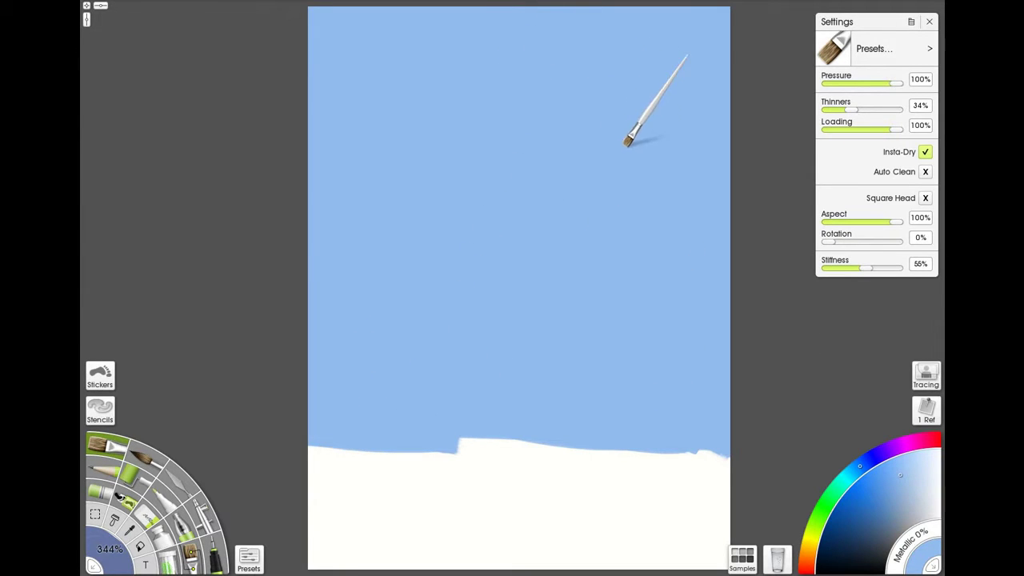
left_click_drag(508, 431, 580, 430)
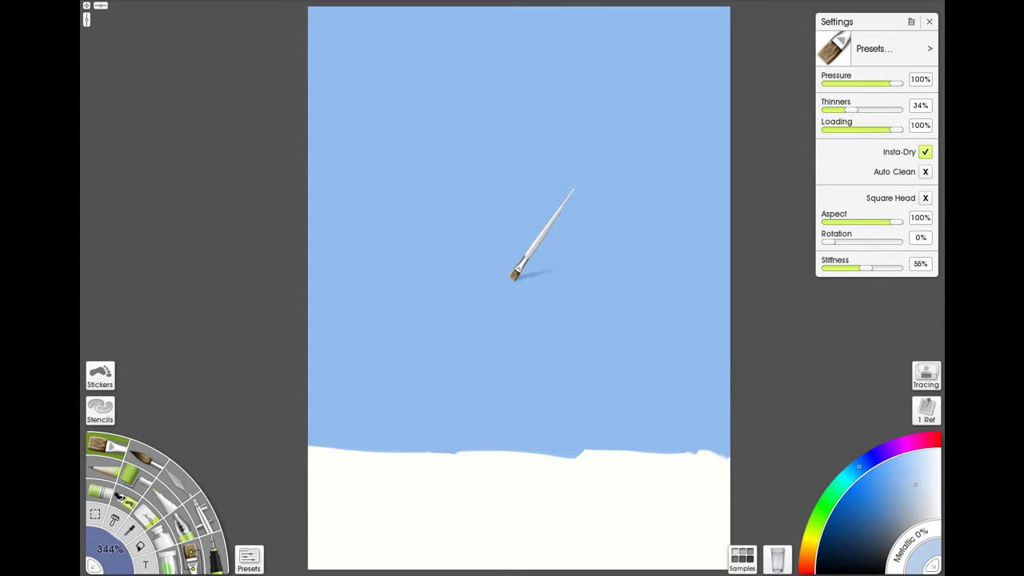
Step: Try out larger and smaller brush sizes over the blue area, up to 500%
key("shift")
key("shift")
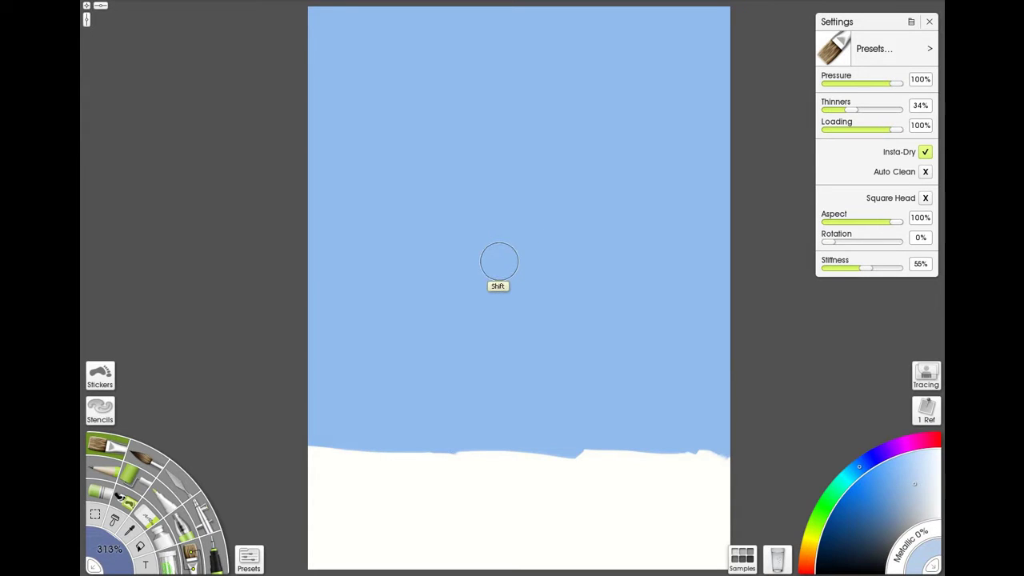
mouse_move(499, 262)
left_mouse_down()
mouse_move(428, 256)
mouse_move(638, 248)
mouse_move(416, 274)
mouse_move(723, 271)
left_mouse_up()
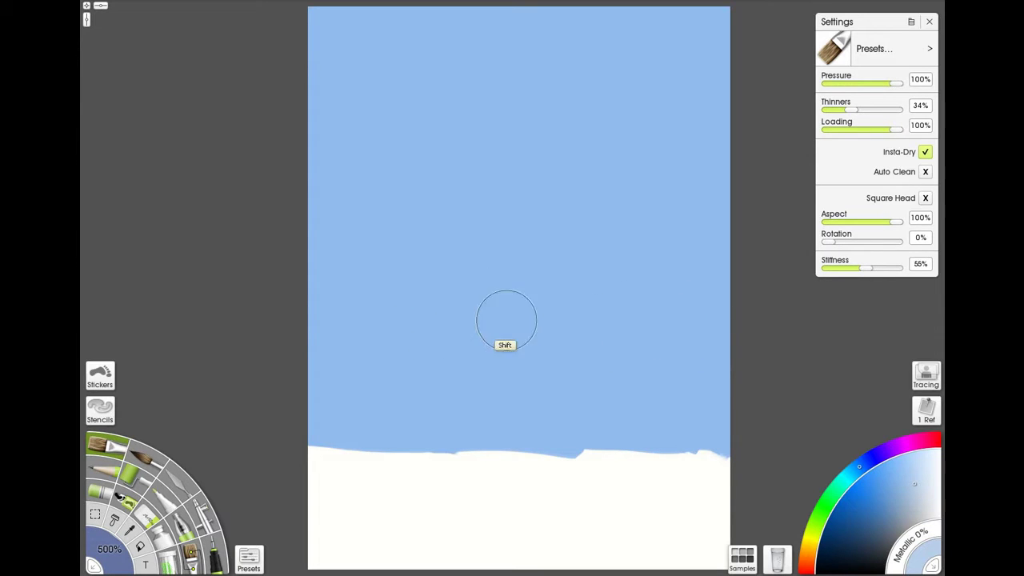
mouse_move(448, 305)
left_mouse_down()
mouse_move(522, 309)
mouse_move(185, 315)
left_mouse_up()
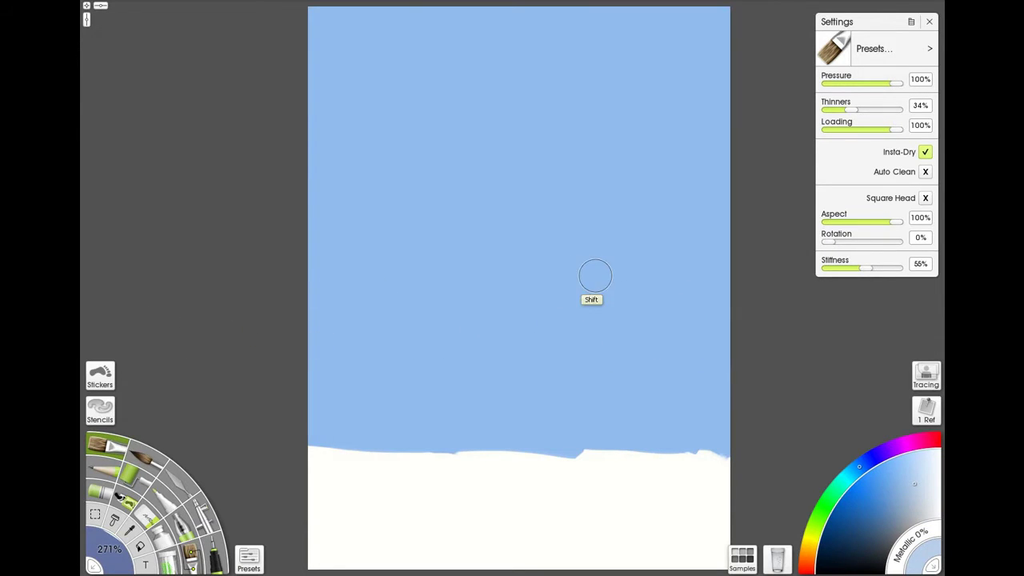
left_click_drag(595, 276, 451, 278)
Step: Try test strokes on the unpainted white area at the bottom of the canvas and undo them
left_click_drag(392, 484, 444, 481)
mouse_move(448, 484)
left_mouse_down()
mouse_move(546, 521)
mouse_move(566, 512)
left_mouse_up()
mouse_move(498, 501)
left_mouse_down()
mouse_move(590, 521)
mouse_move(578, 489)
left_mouse_up()
key("ctrl+z")
key("ctrl+z")
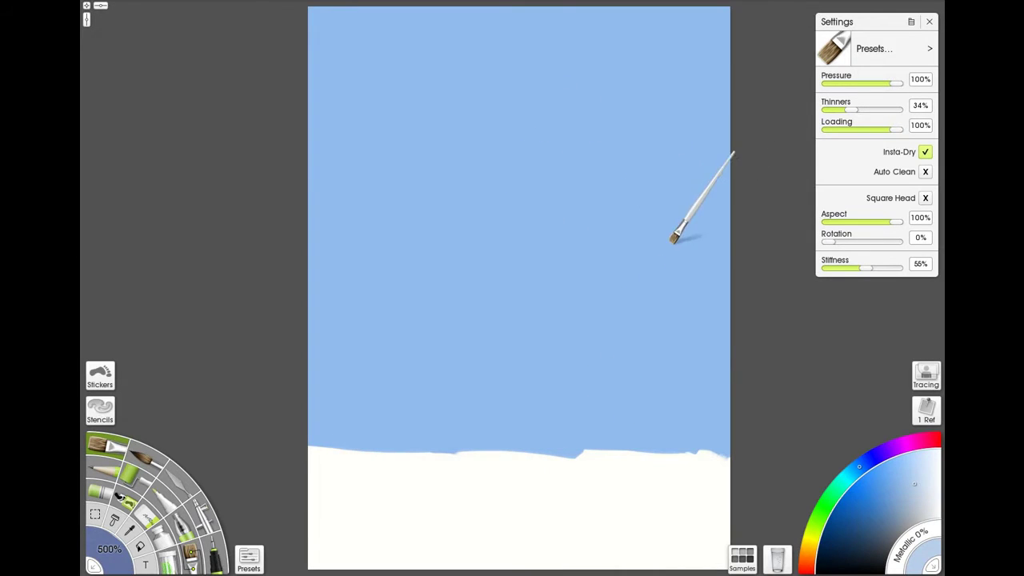
Step: Shrink the brush to 281%, dab a pale grey-blue spot near the canvas centre, and reduce the brush to 234%
mouse_move(678, 255)
left_mouse_down()
mouse_move(636, 253)
mouse_move(448, 328)
left_mouse_up()
left_click_drag(555, 288, 512, 350)
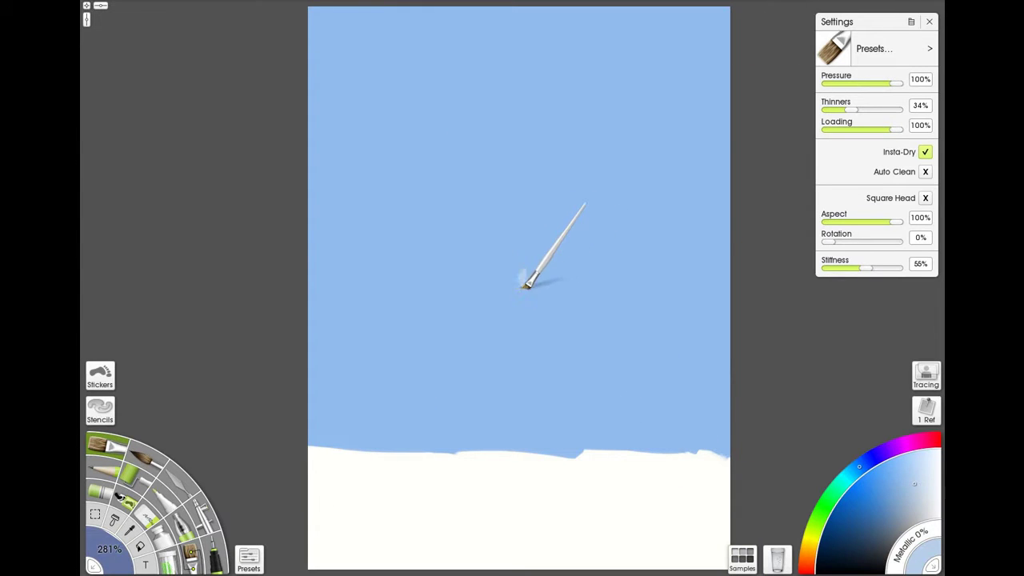
left_click_drag(520, 284, 530, 281)
key("shift")
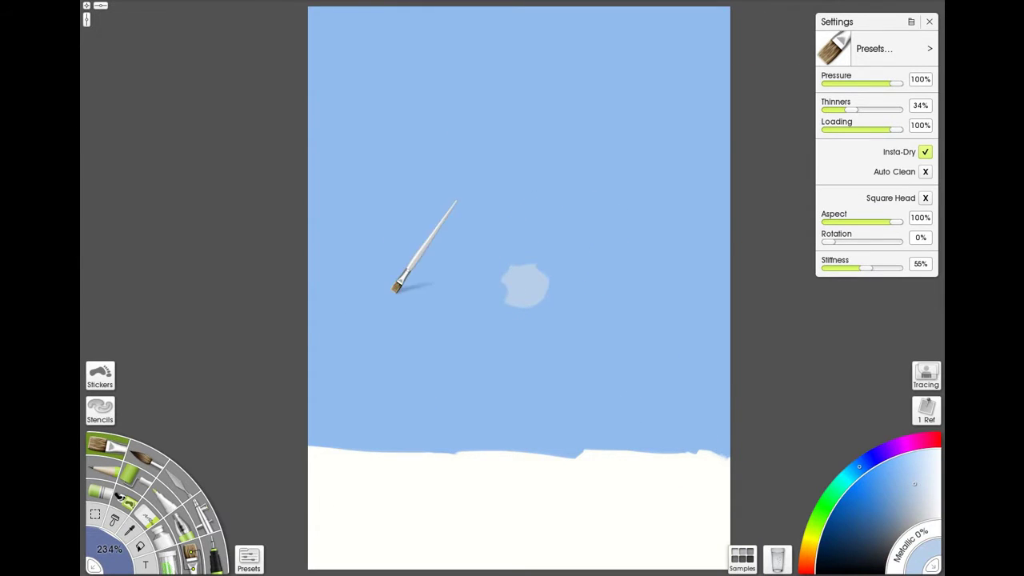
Step: Paint a pale grey-blue arch from the canvas's left edge to the central spot, undoing the first attempt
mouse_move(316, 320)
left_mouse_down()
mouse_move(424, 279)
mouse_move(361, 294)
mouse_move(440, 275)
left_mouse_up()
key("ctrl+z")
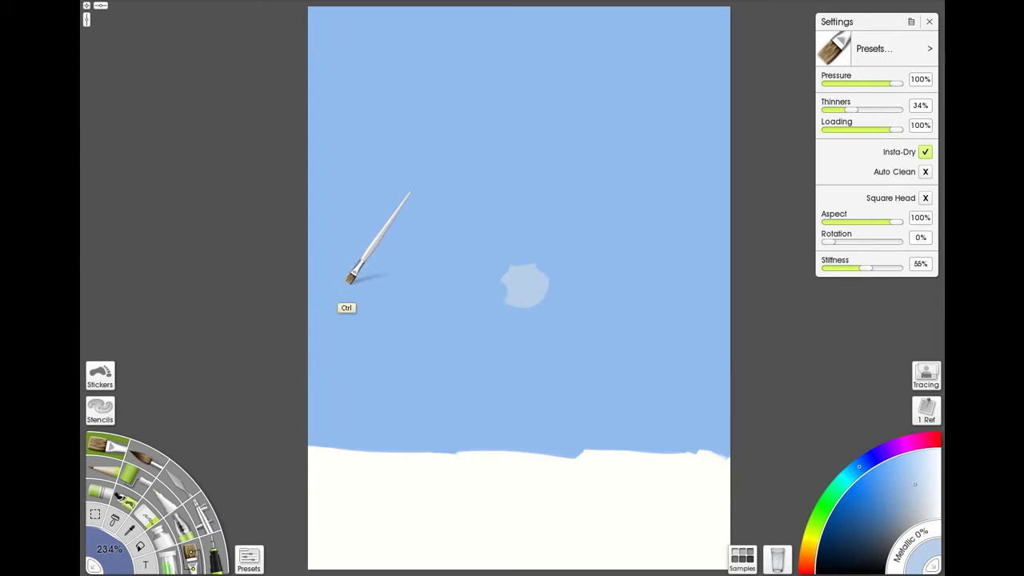
mouse_move(312, 311)
left_mouse_down()
mouse_move(390, 250)
mouse_move(362, 262)
mouse_move(467, 274)
mouse_move(424, 238)
mouse_move(492, 267)
left_mouse_up()
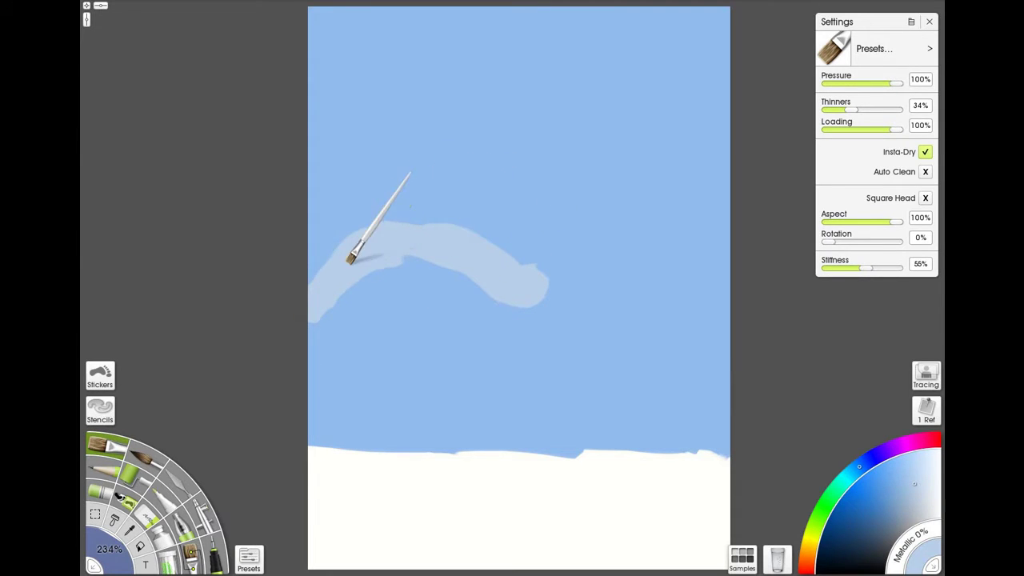
mouse_move(350, 260)
left_mouse_down()
mouse_move(450, 229)
mouse_move(395, 249)
mouse_move(421, 247)
mouse_move(484, 284)
left_mouse_up()
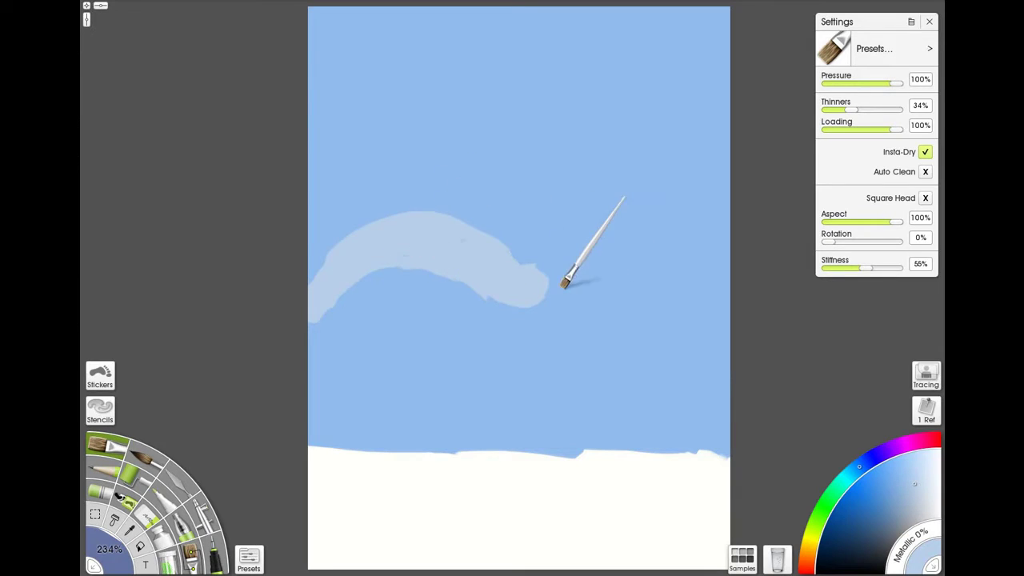
Step: Continue the pale grey-blue band from the central spot down to the canvas's right edge
left_click_drag(631, 324, 715, 329)
mouse_move(530, 296)
left_mouse_down()
mouse_move(562, 319)
mouse_move(628, 336)
mouse_move(744, 343)
left_mouse_up()
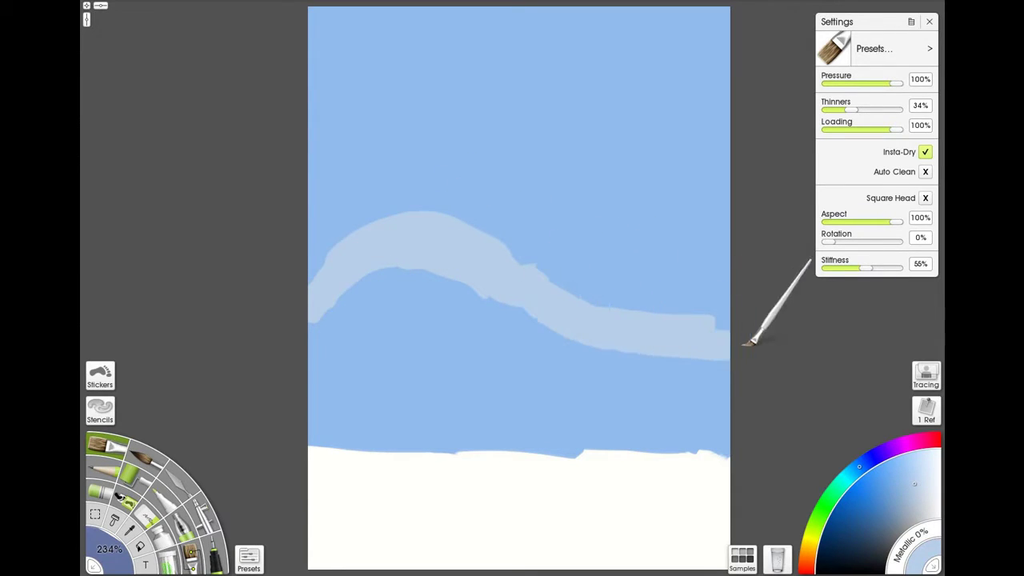
mouse_move(497, 290)
left_mouse_down()
mouse_move(523, 312)
mouse_move(486, 282)
mouse_move(553, 328)
mouse_move(591, 337)
mouse_move(742, 344)
left_mouse_up()
left_click_drag(667, 326, 725, 331)
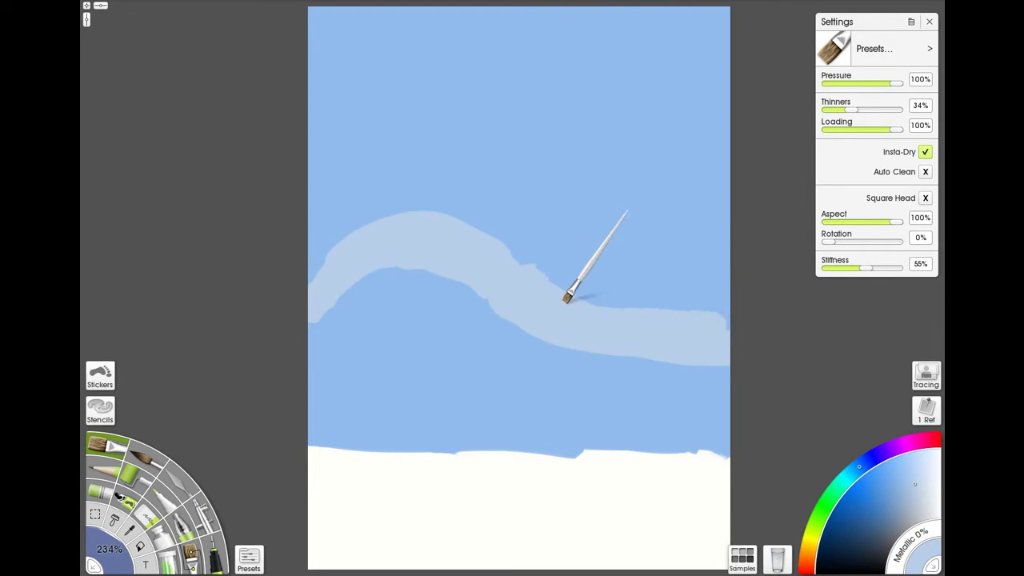
Step: Thicken and smooth the pale band's slope and right end using 268% and 192% brush sizes, undoing one misplaced stroke
mouse_move(509, 275)
left_mouse_down("shift")
mouse_move(476, 243)
mouse_move(557, 301)
mouse_move(502, 260)
mouse_move(621, 324)
left_mouse_up("shift")
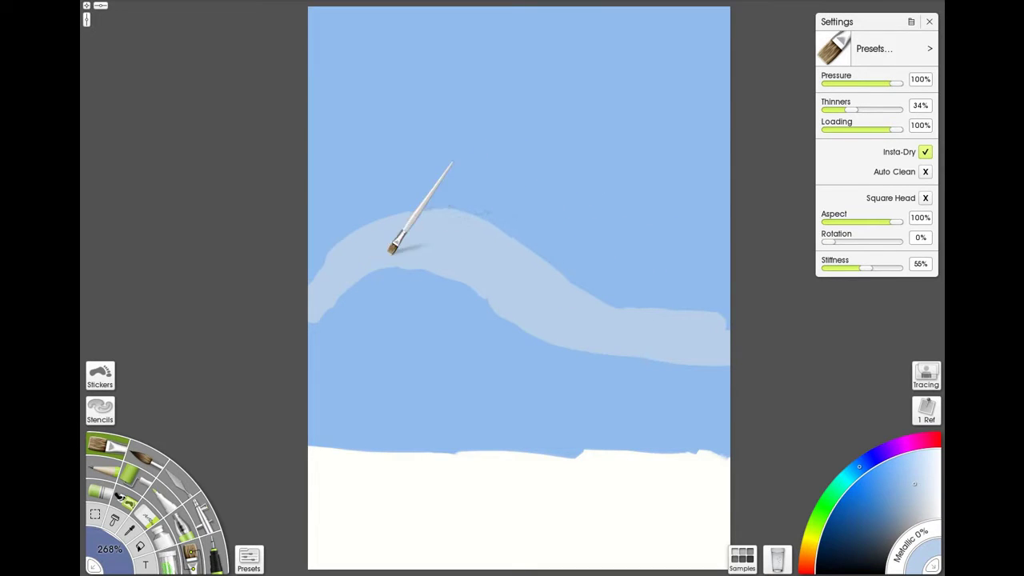
left_click_drag(588, 346, 731, 357)
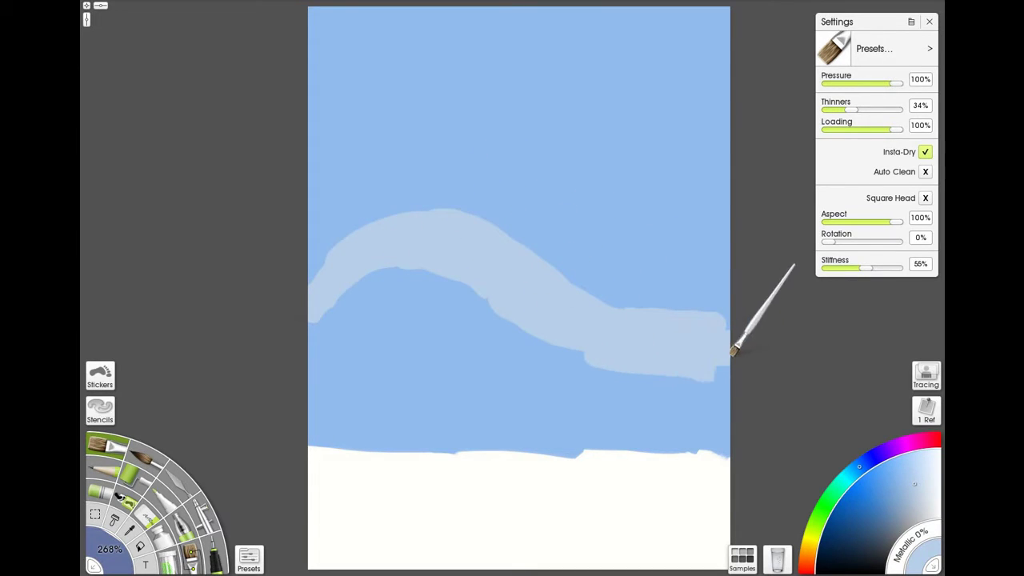
key("ctrl+z")
mouse_move(657, 353)
left_mouse_down("shift")
mouse_move(616, 349)
mouse_move(559, 333)
mouse_move(647, 353)
mouse_move(743, 354)
left_mouse_up("shift")
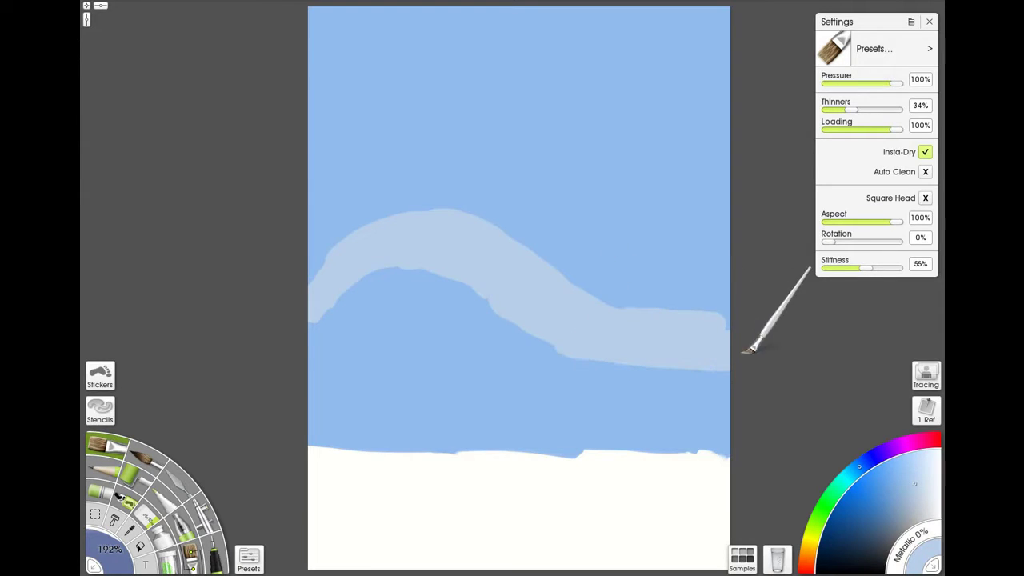
left_click_drag(694, 333, 743, 323)
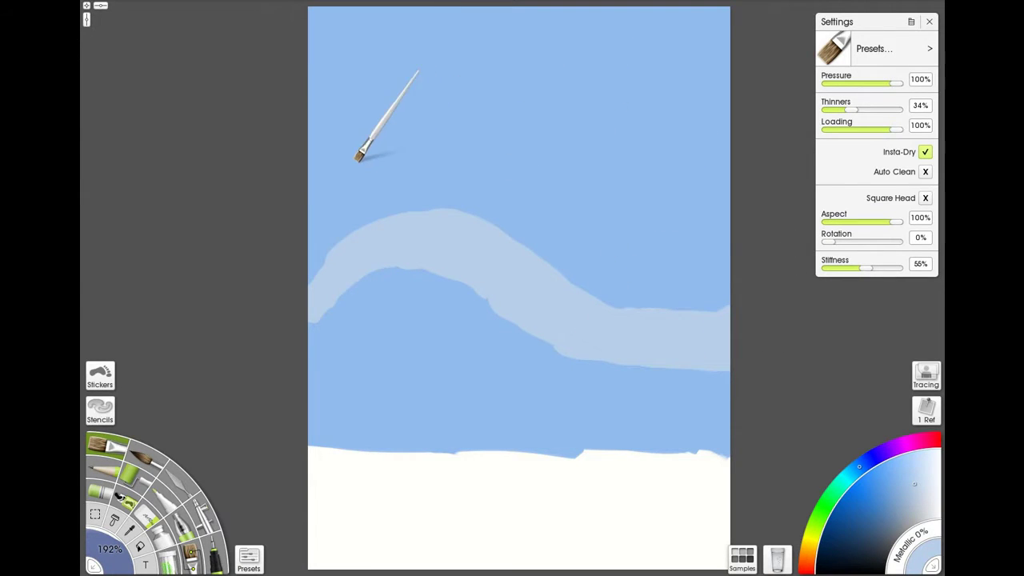
Step: Paint a second pale grey-blue wavy band across the canvas above the first, undoing misplaced strokes and resampling the band's colour
mouse_move(734, 224)
left_mouse_down()
mouse_move(608, 207)
mouse_move(577, 183)
left_mouse_up()
key("ctrl+z")
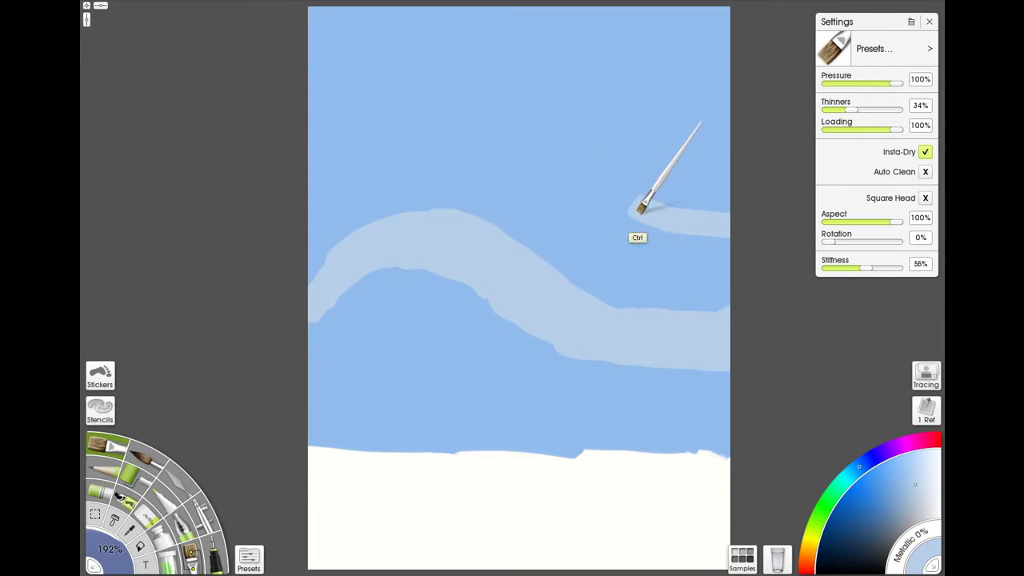
mouse_move(644, 209)
left_mouse_down()
mouse_move(588, 186)
mouse_move(539, 140)
mouse_move(489, 125)
mouse_move(511, 147)
mouse_move(489, 133)
mouse_move(410, 130)
mouse_move(341, 150)
mouse_move(296, 183)
mouse_move(320, 153)
mouse_move(290, 168)
mouse_move(386, 106)
mouse_move(324, 148)
mouse_move(367, 98)
mouse_move(341, 126)
mouse_move(440, 109)
mouse_move(423, 125)
mouse_move(549, 114)
mouse_move(408, 96)
mouse_move(566, 142)
mouse_move(522, 105)
mouse_move(640, 198)
mouse_move(585, 158)
mouse_move(670, 208)
mouse_move(667, 200)
mouse_move(733, 208)
mouse_move(525, 113)
mouse_move(523, 124)
mouse_move(481, 121)
left_mouse_up()
left_click(494, 170, "alt")
mouse_move(483, 158)
left_mouse_down()
mouse_move(436, 156)
mouse_move(512, 148)
mouse_move(473, 167)
left_mouse_up()
key("ctrl+z")
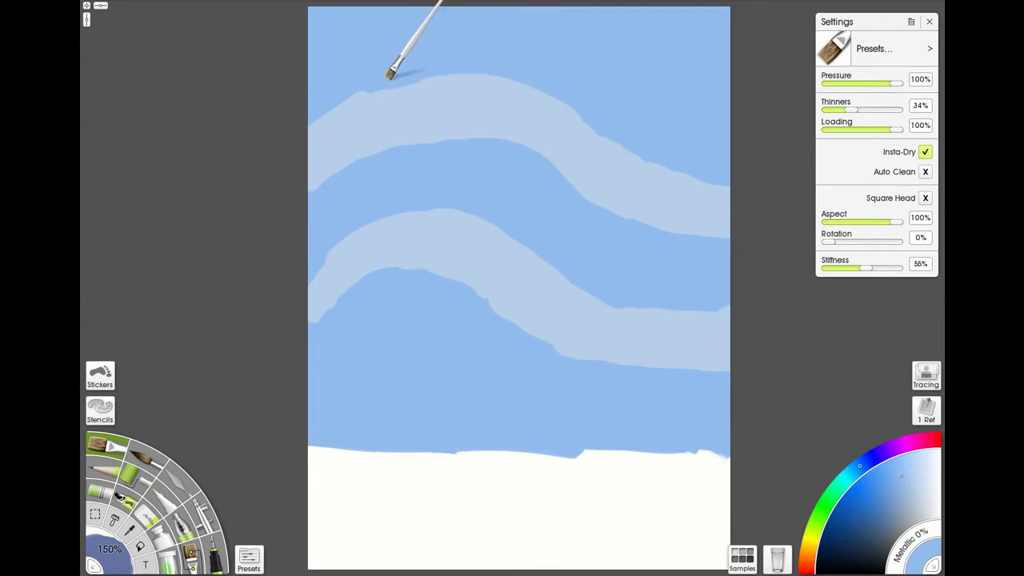
left_click(421, 85, "alt")
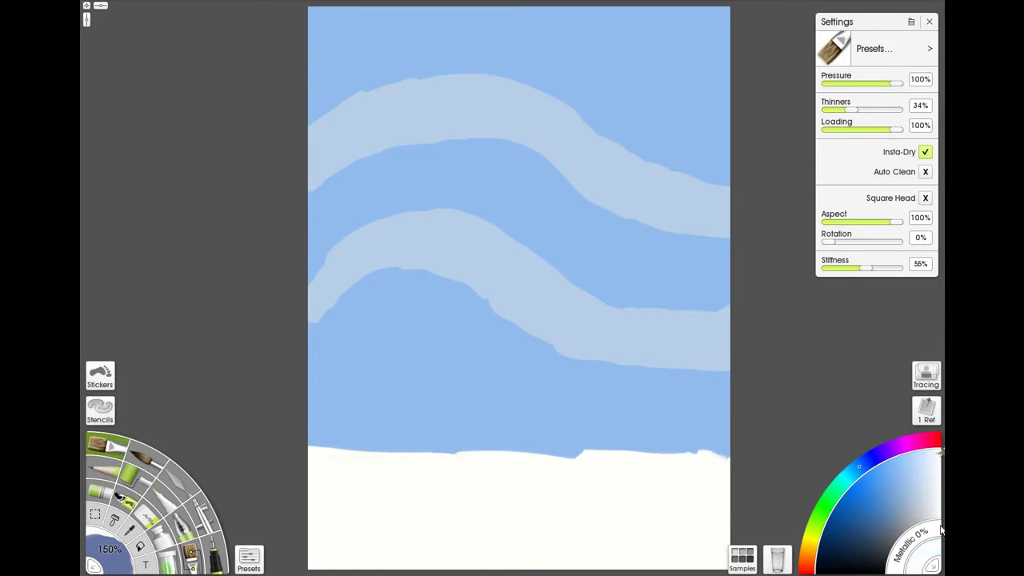
key("shift")
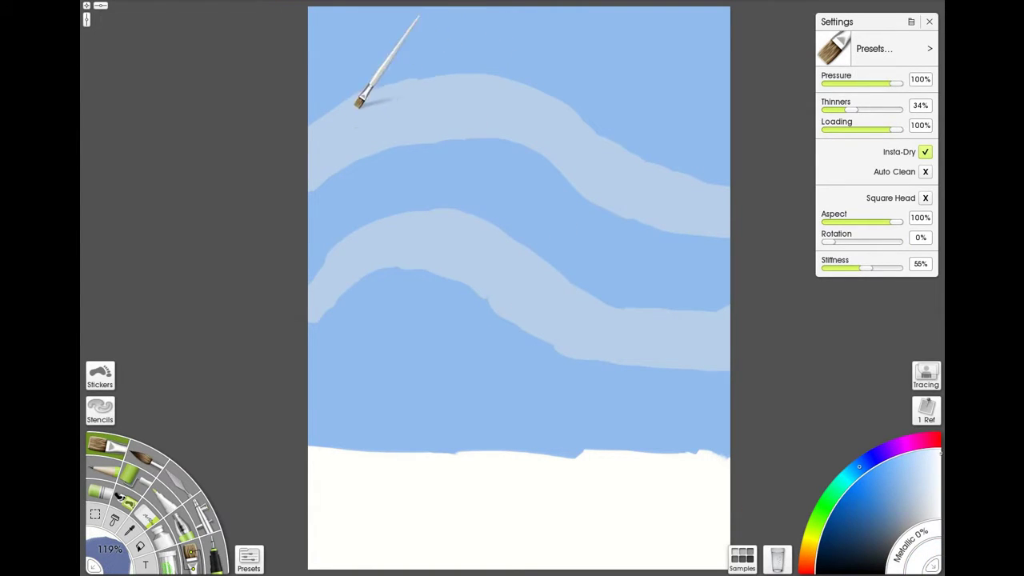
left_click_drag(357, 102, 440, 98)
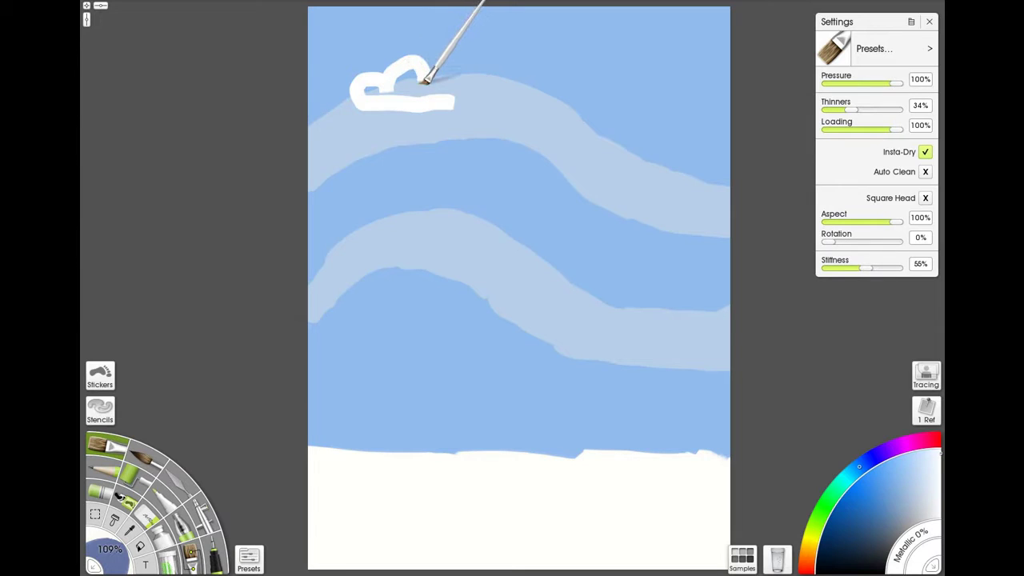
mouse_move(433, 76)
left_mouse_down()
mouse_move(444, 102)
mouse_move(363, 87)
mouse_move(440, 92)
mouse_move(413, 69)
left_mouse_up()
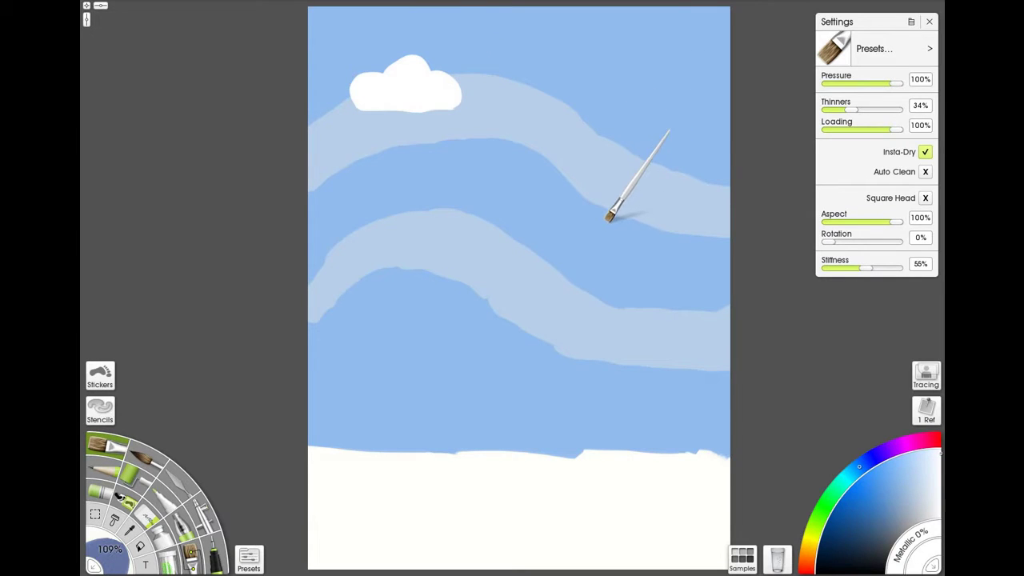
mouse_move(608, 218)
left_mouse_down()
mouse_move(679, 218)
mouse_move(595, 218)
mouse_move(598, 194)
mouse_move(615, 190)
mouse_move(622, 204)
mouse_move(627, 181)
mouse_move(649, 174)
mouse_move(652, 208)
mouse_move(664, 191)
mouse_move(684, 218)
left_mouse_up()
mouse_move(596, 207)
left_mouse_down()
mouse_move(666, 226)
mouse_move(678, 218)
mouse_move(621, 205)
mouse_move(638, 193)
mouse_move(611, 200)
mouse_move(646, 192)
mouse_move(619, 219)
mouse_move(667, 213)
left_mouse_up()
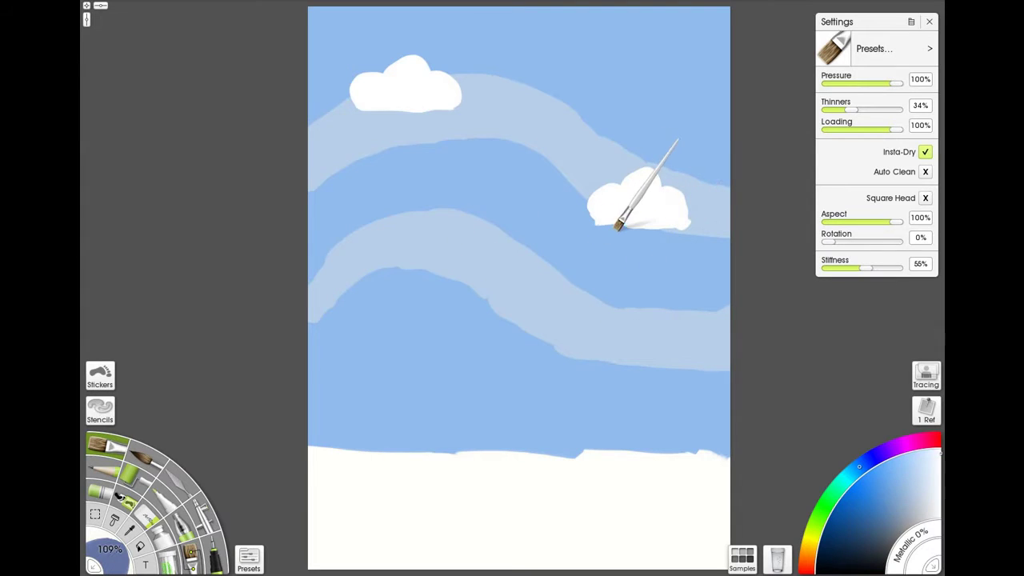
left_click(592, 264, "alt")
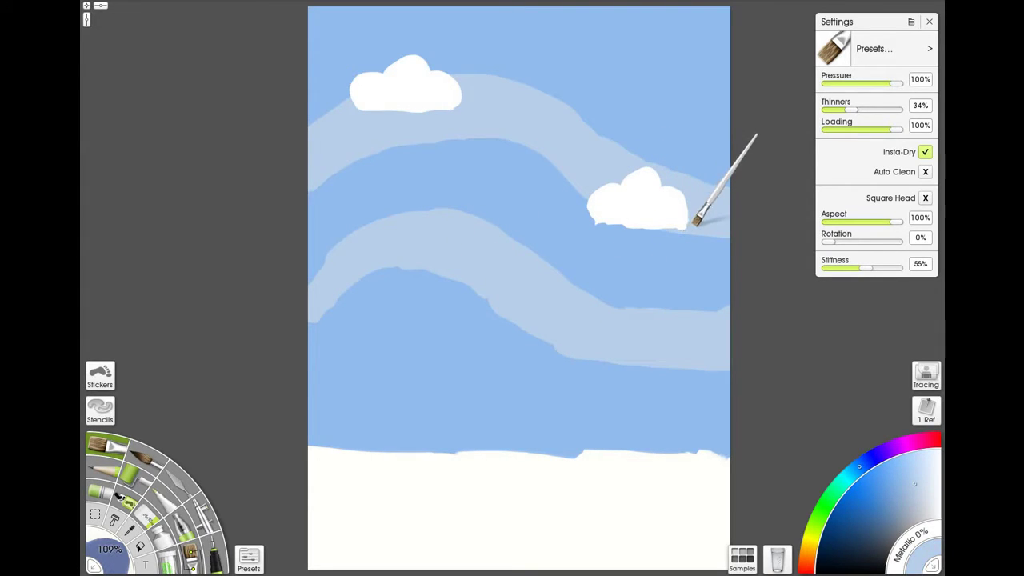
key("alt")
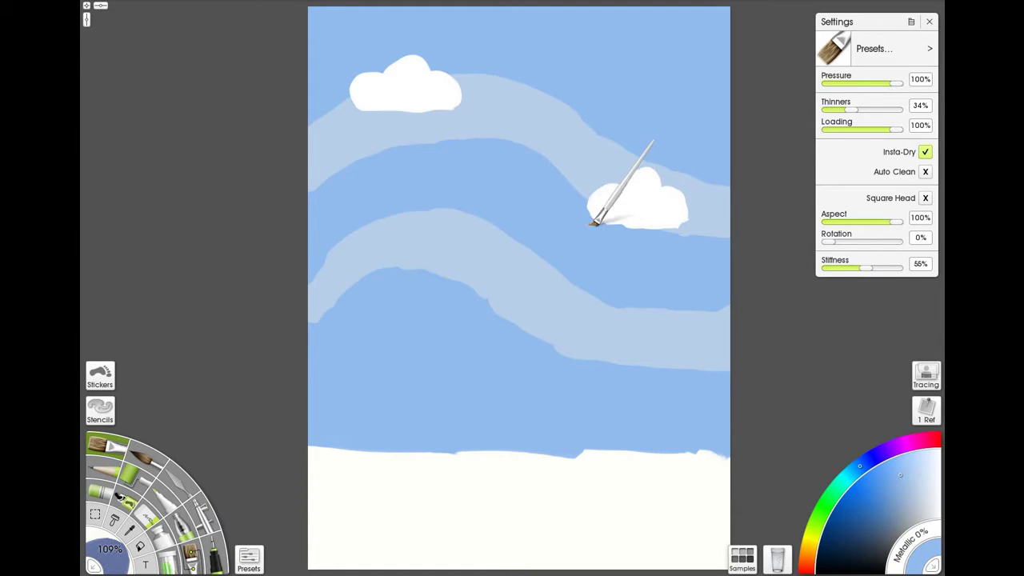
left_click(620, 220, "alt")
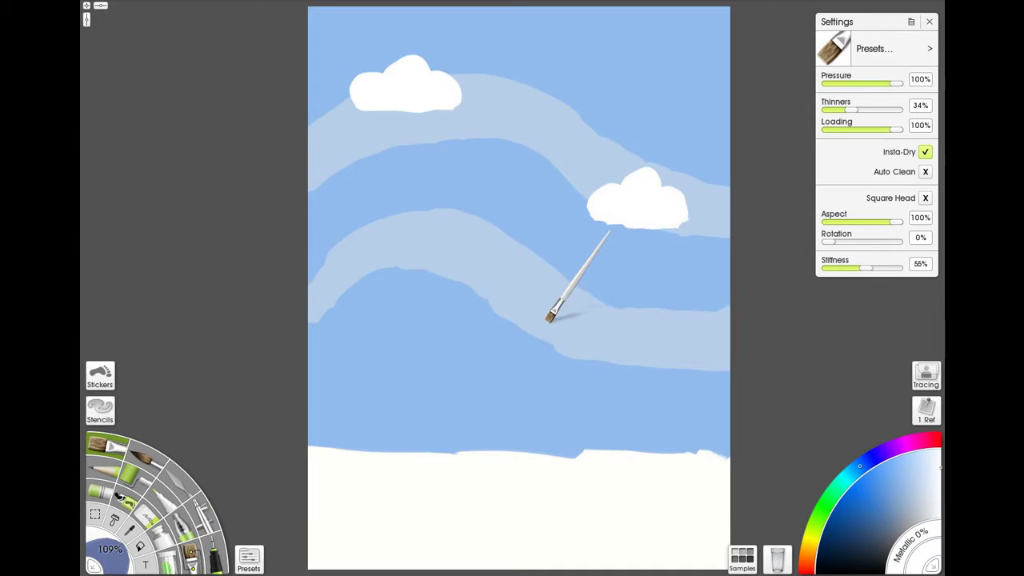
mouse_move(549, 320)
left_mouse_down()
mouse_move(577, 306)
mouse_move(593, 320)
mouse_move(532, 329)
left_mouse_up()
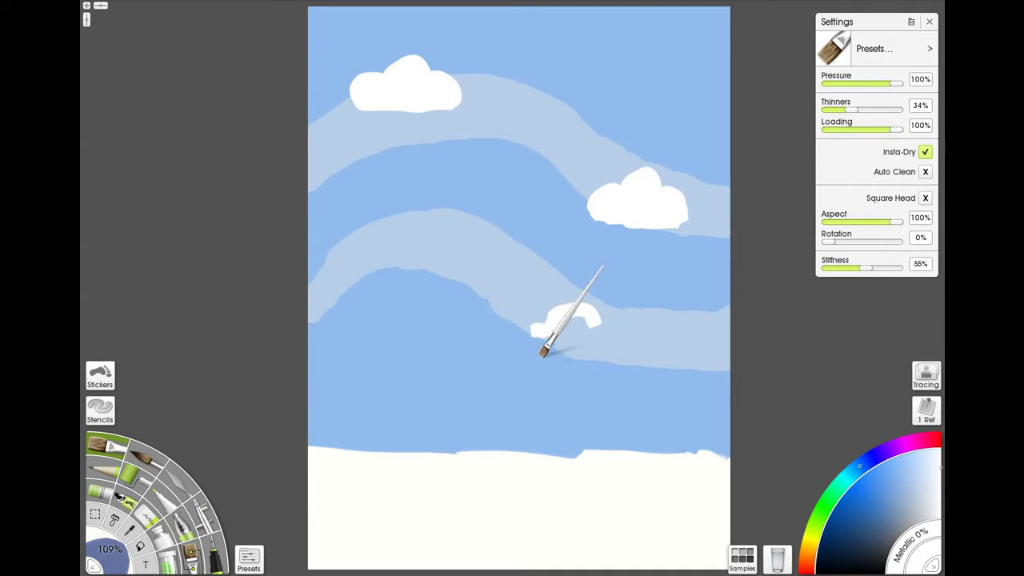
key("ctrl+z")
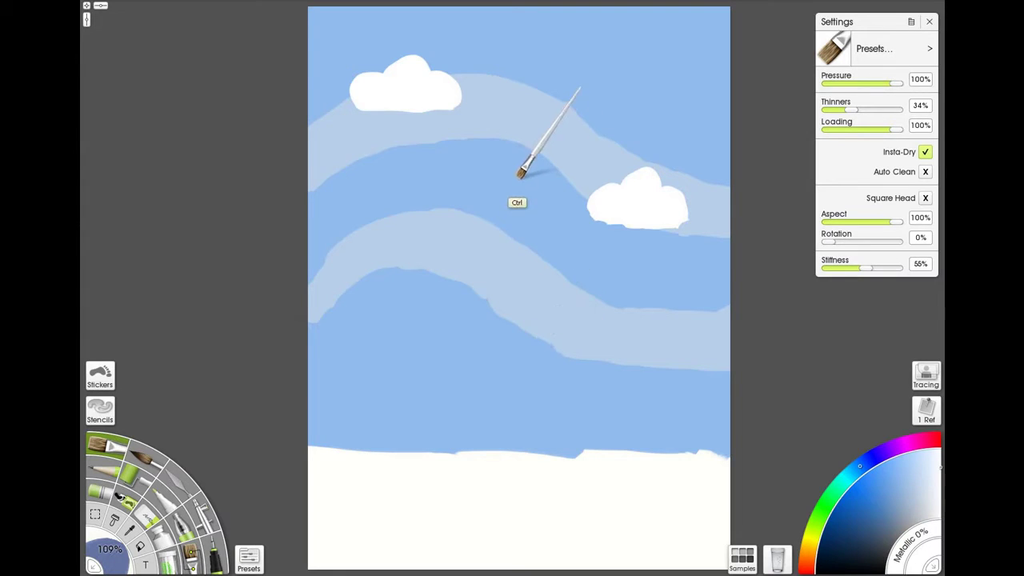
key("ctrl+z")
key("ctrl+z")
key("ctrl+z")
key("ctrl+z")
key("ctrl+z")
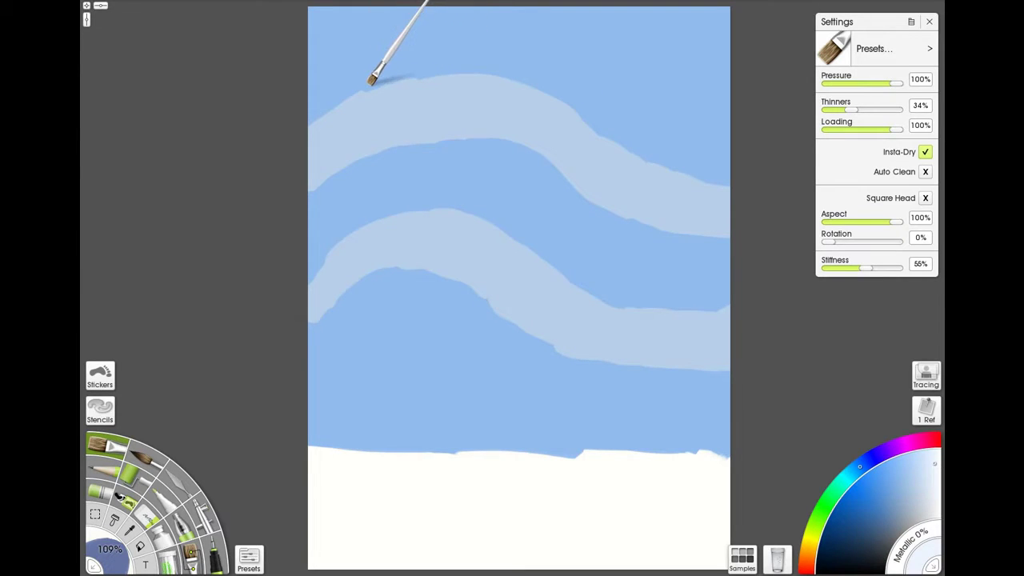
Step: Paint three very pale blue clouds, two along the upper band and one on the lower band, undoing the third cloud's first attempt
mouse_move(364, 80)
left_mouse_down()
mouse_move(386, 70)
mouse_move(404, 83)
mouse_move(363, 83)
mouse_move(355, 100)
mouse_move(340, 99)
mouse_move(336, 124)
mouse_move(429, 120)
mouse_move(425, 98)
mouse_move(407, 109)
mouse_move(376, 93)
mouse_move(354, 106)
mouse_move(376, 110)
mouse_move(357, 112)
mouse_move(419, 113)
mouse_move(386, 95)
mouse_move(389, 83)
mouse_move(343, 106)
mouse_move(394, 101)
left_mouse_up()
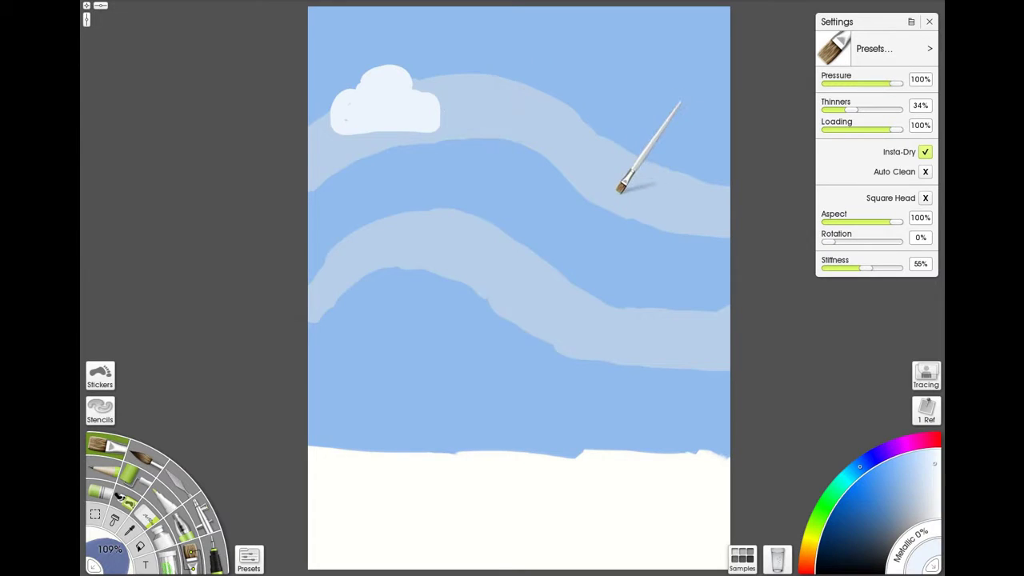
mouse_move(620, 189)
left_mouse_down()
mouse_move(634, 169)
mouse_move(648, 182)
mouse_move(575, 192)
mouse_move(588, 206)
mouse_move(673, 197)
mouse_move(642, 216)
mouse_move(576, 205)
mouse_move(577, 221)
mouse_move(660, 227)
mouse_move(666, 210)
mouse_move(643, 220)
mouse_move(574, 212)
mouse_move(587, 198)
mouse_move(639, 189)
mouse_move(624, 204)
mouse_move(619, 196)
mouse_move(654, 215)
mouse_move(587, 195)
left_mouse_up()
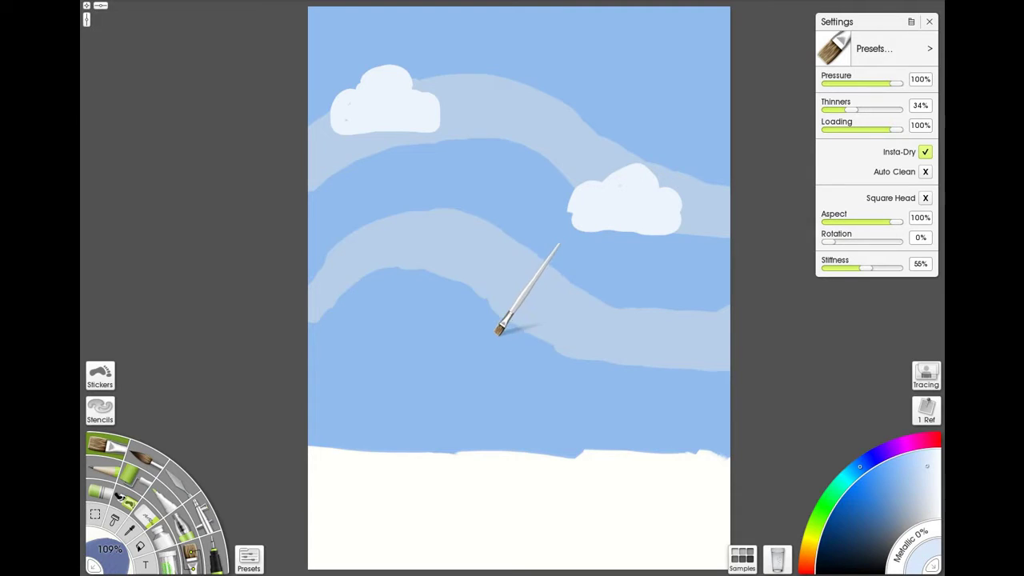
mouse_move(505, 335)
left_mouse_down()
mouse_move(529, 318)
mouse_move(557, 338)
mouse_move(530, 318)
mouse_move(552, 327)
mouse_move(547, 336)
mouse_move(502, 329)
mouse_move(498, 342)
mouse_move(474, 343)
mouse_move(470, 358)
mouse_move(567, 363)
left_mouse_up()
key("ctrl+z")
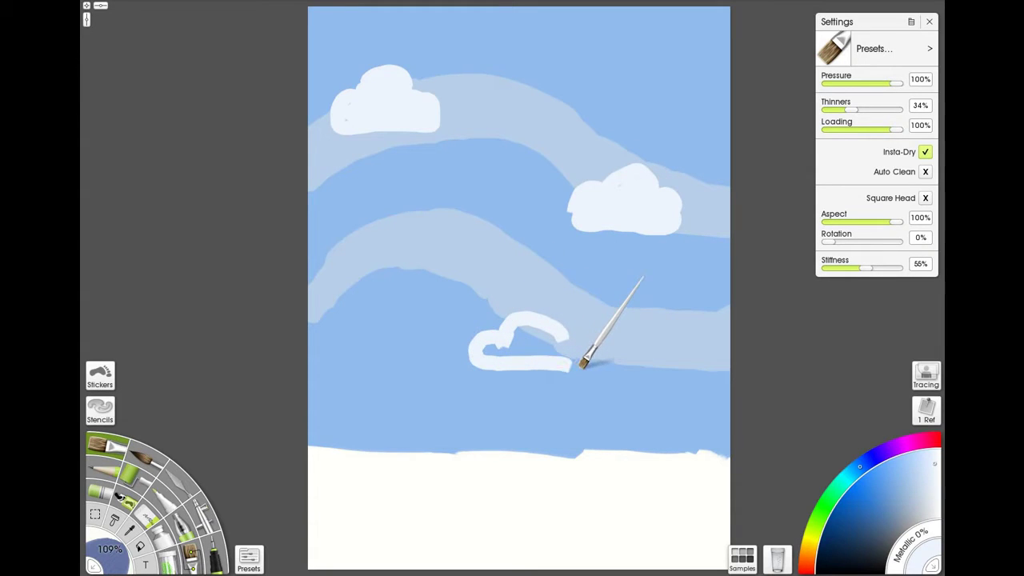
key("ctrl+z")
key("ctrl+z")
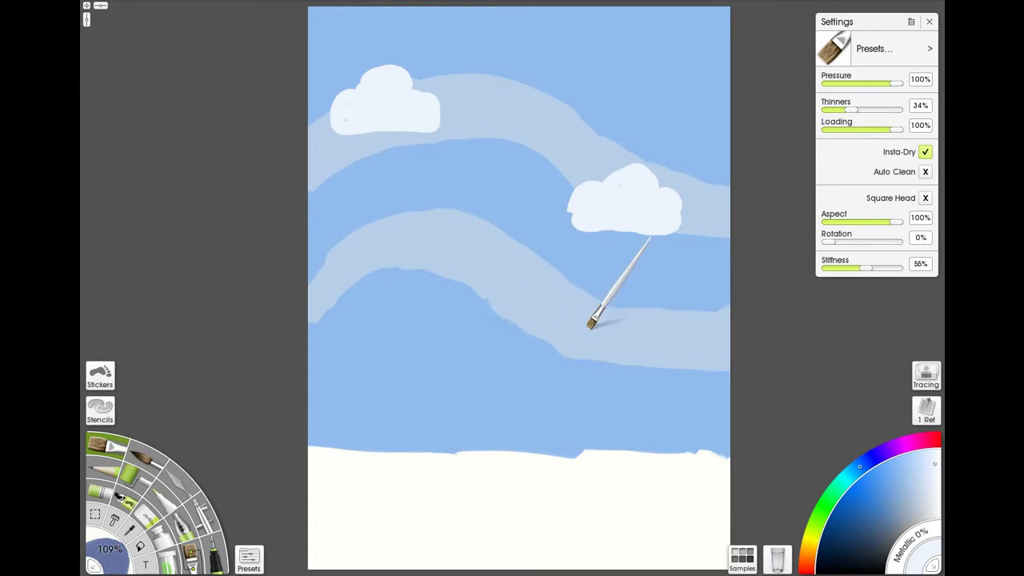
mouse_move(582, 310)
left_mouse_down()
mouse_move(558, 303)
mouse_move(530, 332)
mouse_move(512, 324)
mouse_move(502, 355)
mouse_move(602, 358)
mouse_move(599, 334)
mouse_move(575, 342)
mouse_move(566, 308)
mouse_move(546, 311)
mouse_move(530, 334)
mouse_move(573, 344)
mouse_move(558, 327)
mouse_move(591, 344)
mouse_move(513, 339)
mouse_move(561, 336)
left_mouse_up()
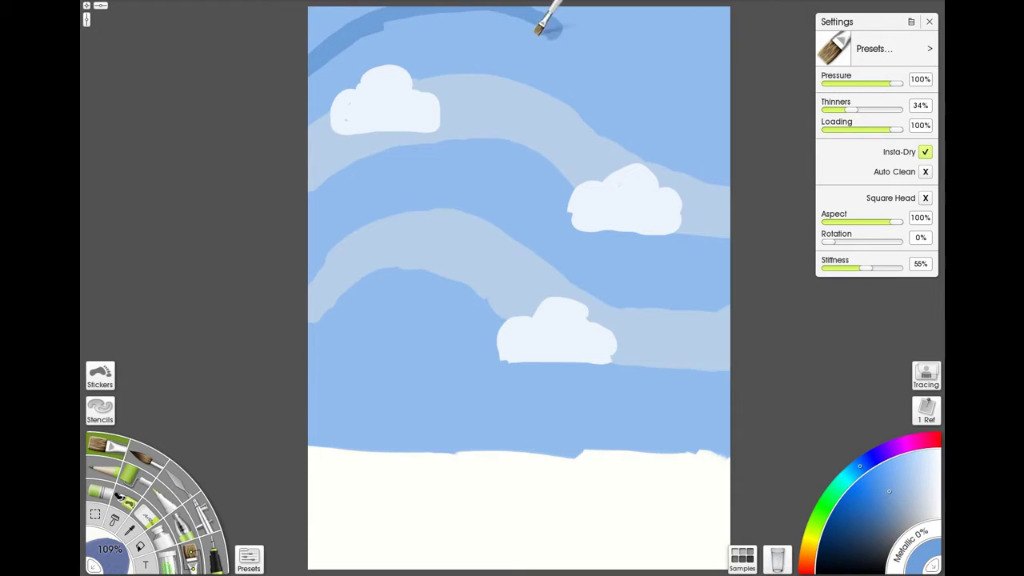
Step: Thicken and extend the darker blue band along the top of the sky, sloping down to the canvas's right edge
left_click_drag(492, 14, 550, 45)
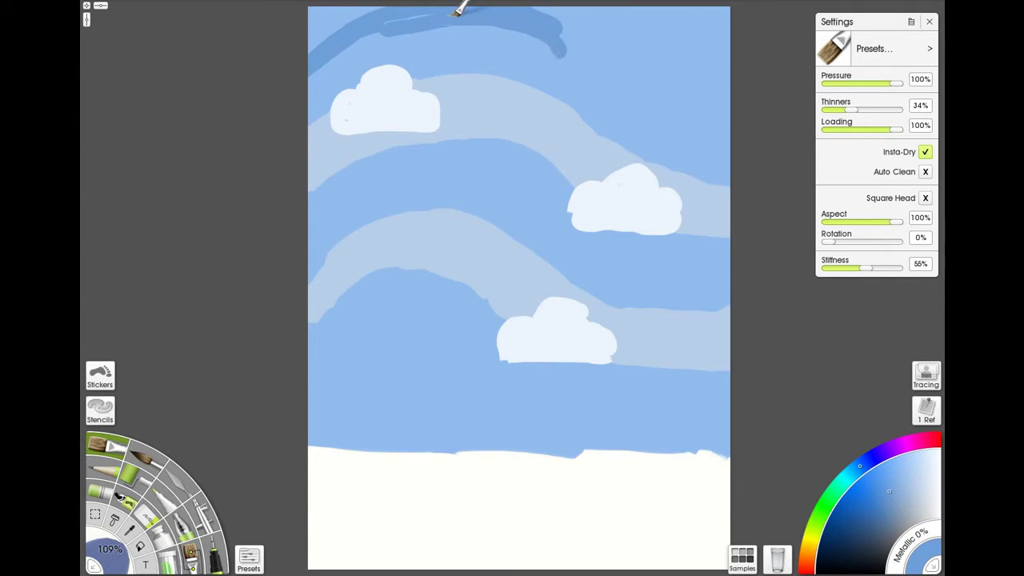
left_click_drag(352, 46, 311, 71)
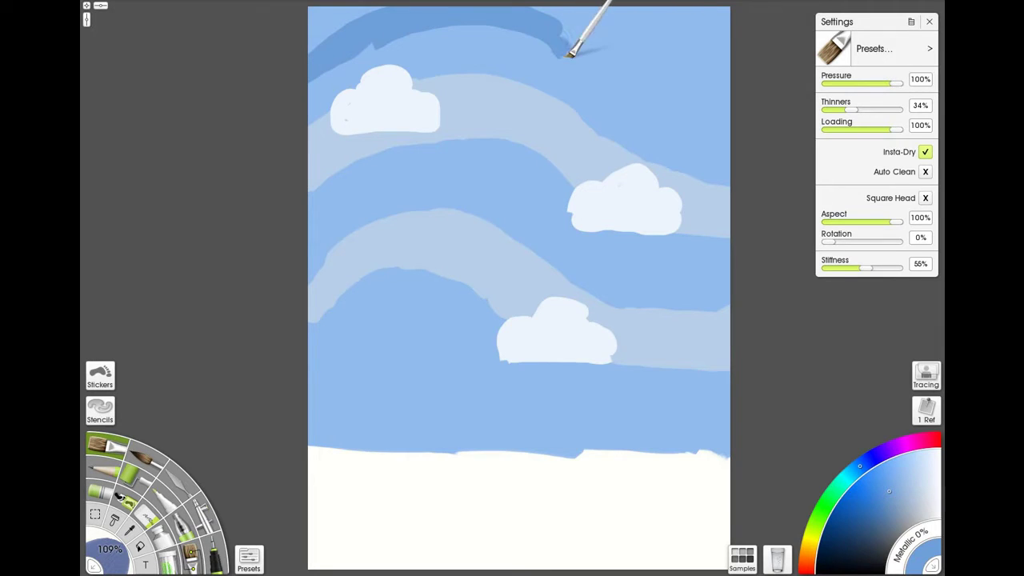
left_click_drag(570, 54, 728, 128)
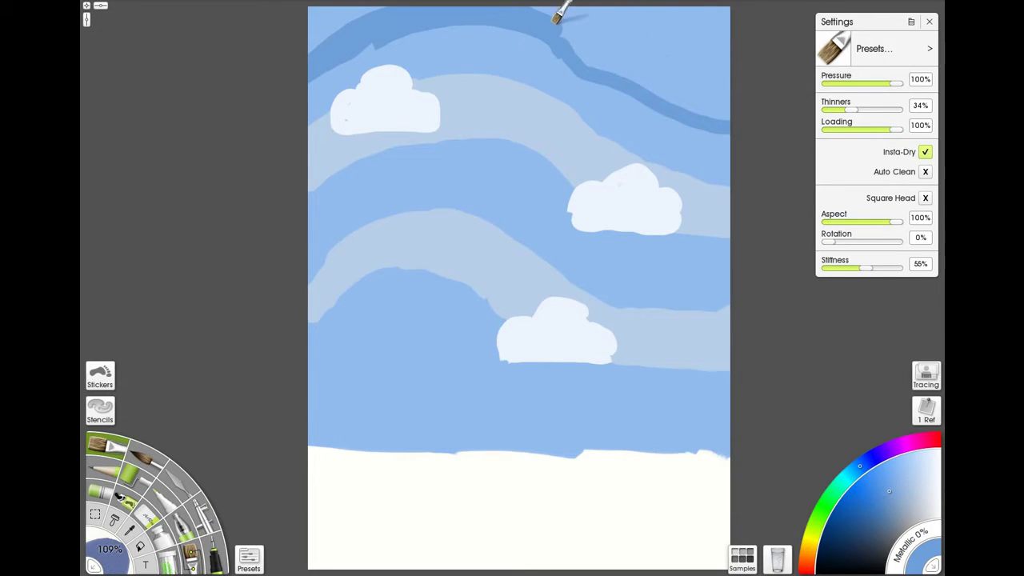
mouse_move(560, 29)
left_mouse_down()
mouse_move(622, 80)
mouse_move(729, 120)
left_mouse_up()
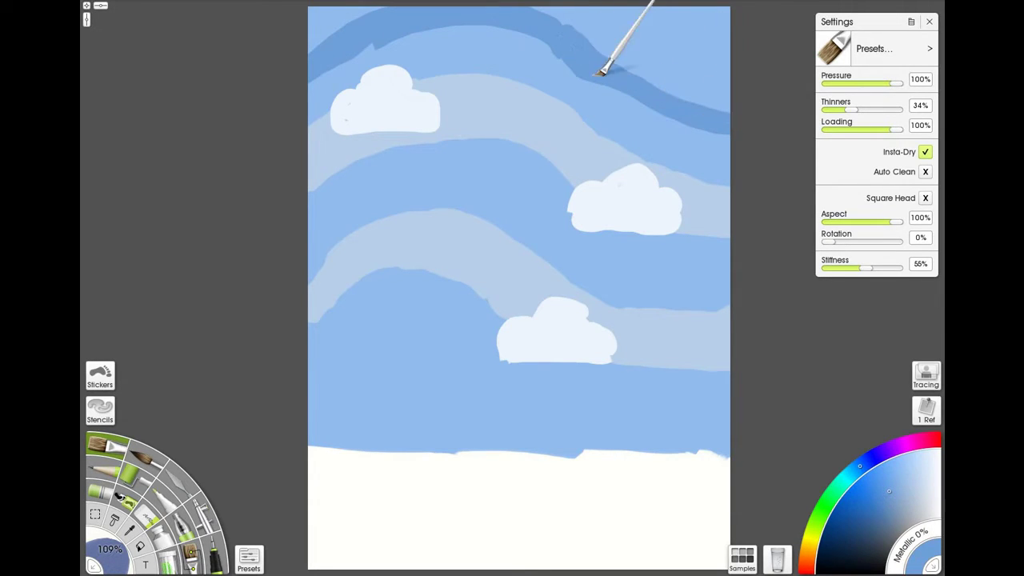
mouse_move(587, 77)
left_mouse_down()
mouse_move(627, 103)
mouse_move(712, 129)
left_mouse_up()
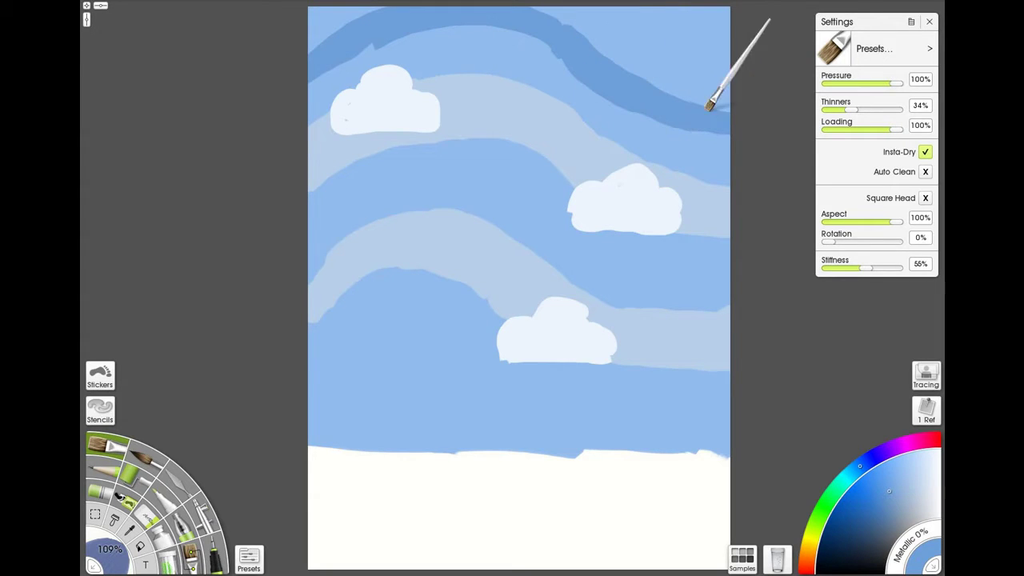
mouse_move(600, 60)
left_mouse_down()
mouse_move(726, 112)
mouse_move(611, 80)
mouse_move(580, 47)
left_mouse_up()
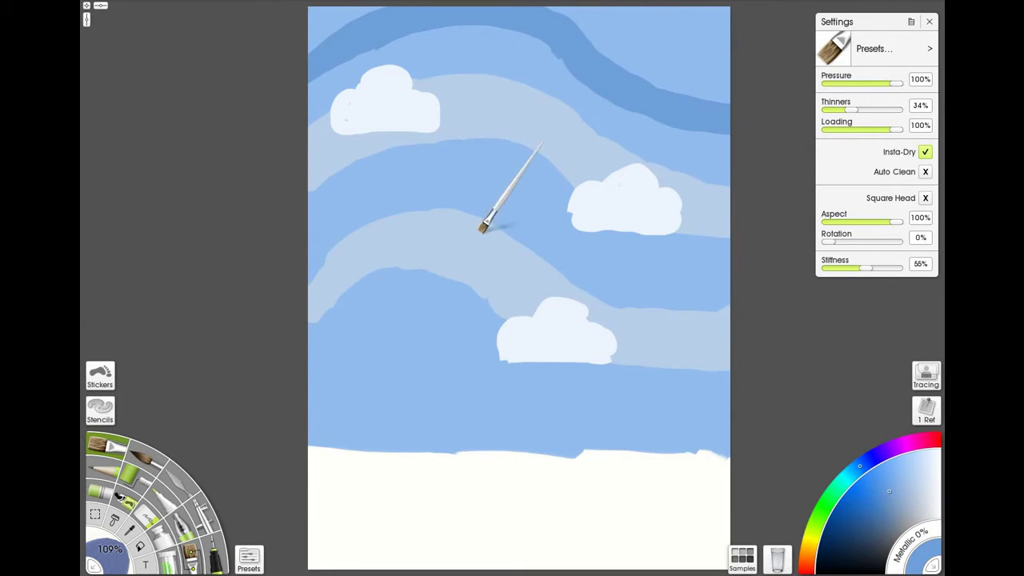
Step: Paint a thin darker blue band along the upper edge of the lower pale band with the brush at 80%
key("shift")
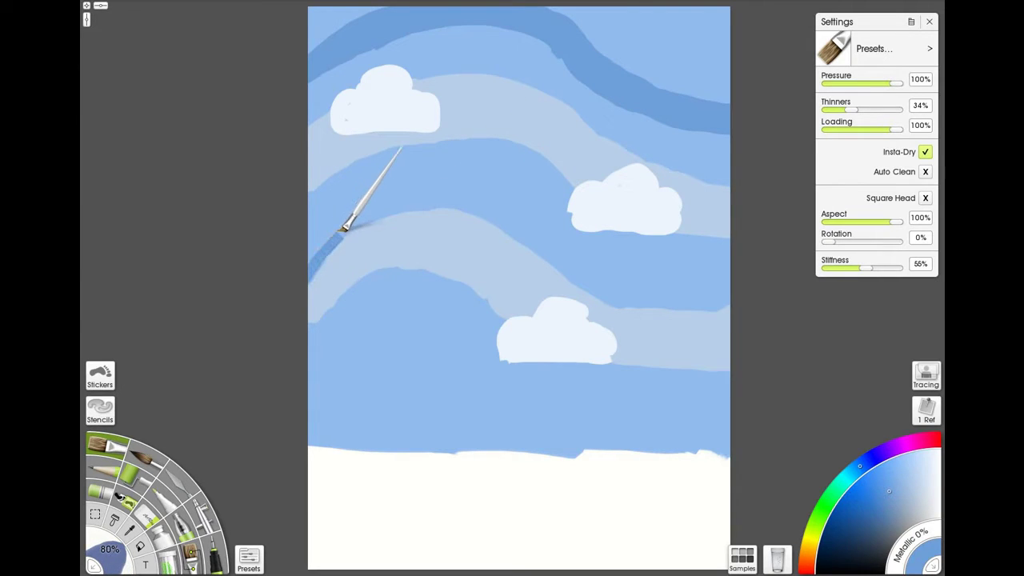
left_click_drag(344, 231, 408, 200)
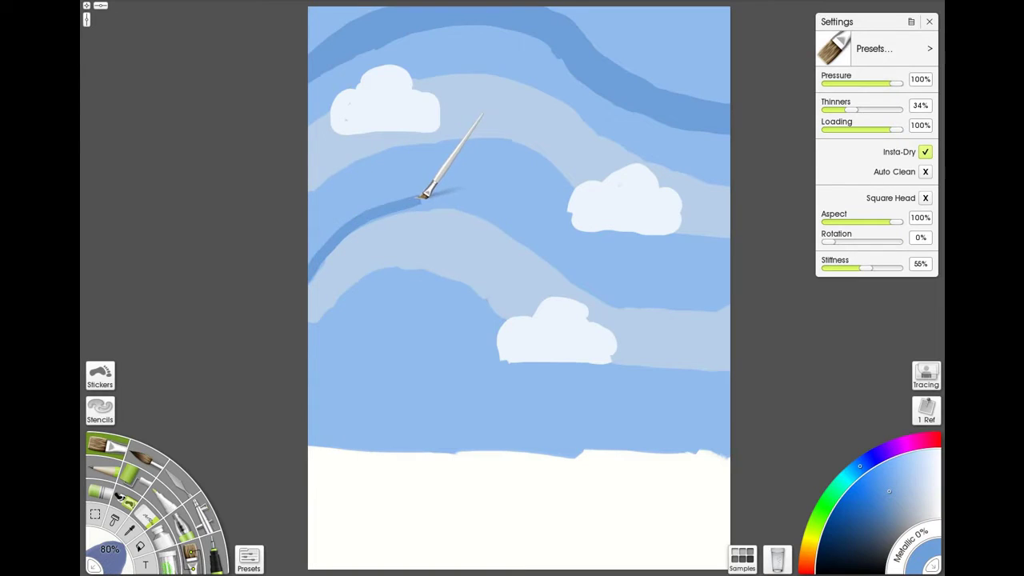
mouse_move(424, 196)
left_mouse_down()
mouse_move(418, 203)
mouse_move(456, 197)
mouse_move(508, 208)
mouse_move(581, 281)
mouse_move(659, 306)
mouse_move(726, 296)
left_mouse_up()
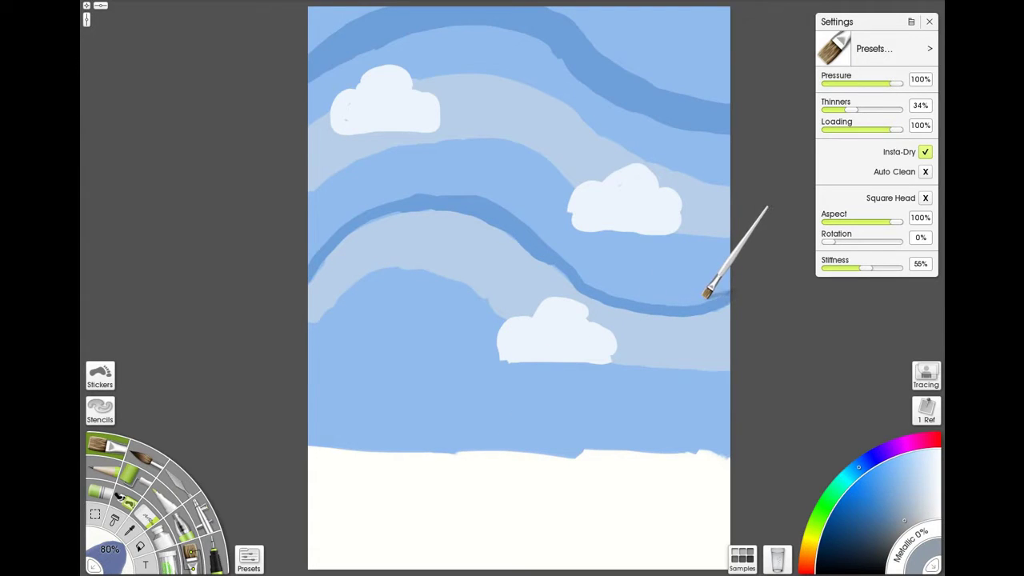
Step: Outline the tall mountain at the canvas's right edge in grey, starting at 70% brush size, and undo the long vertical stroke
key("bracketleft")
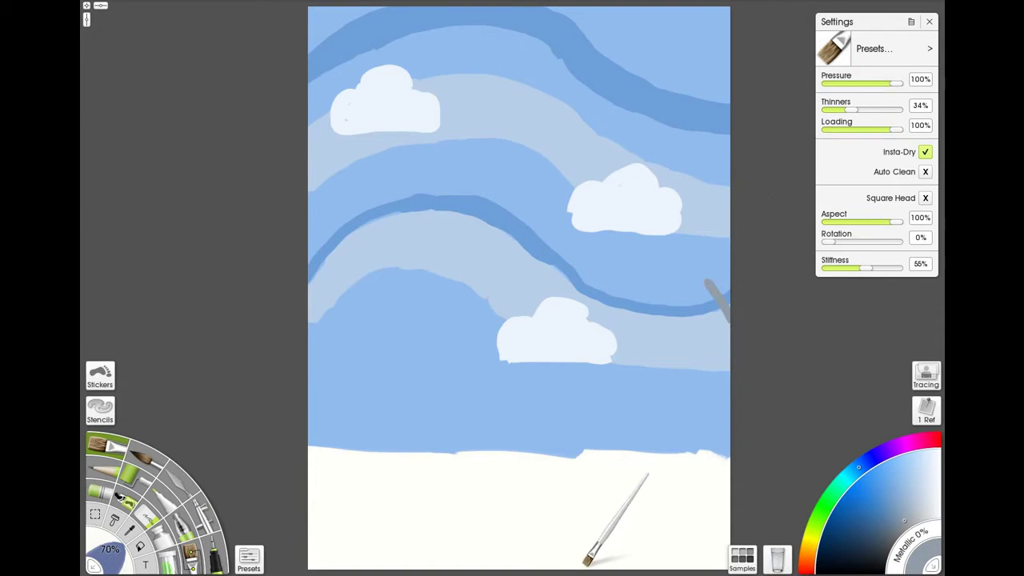
mouse_move(577, 566)
left_mouse_down()
mouse_move(708, 284)
mouse_move(655, 452)
mouse_move(618, 530)
mouse_move(585, 553)
mouse_move(651, 552)
left_mouse_up()
left_click_drag(660, 421, 633, 416)
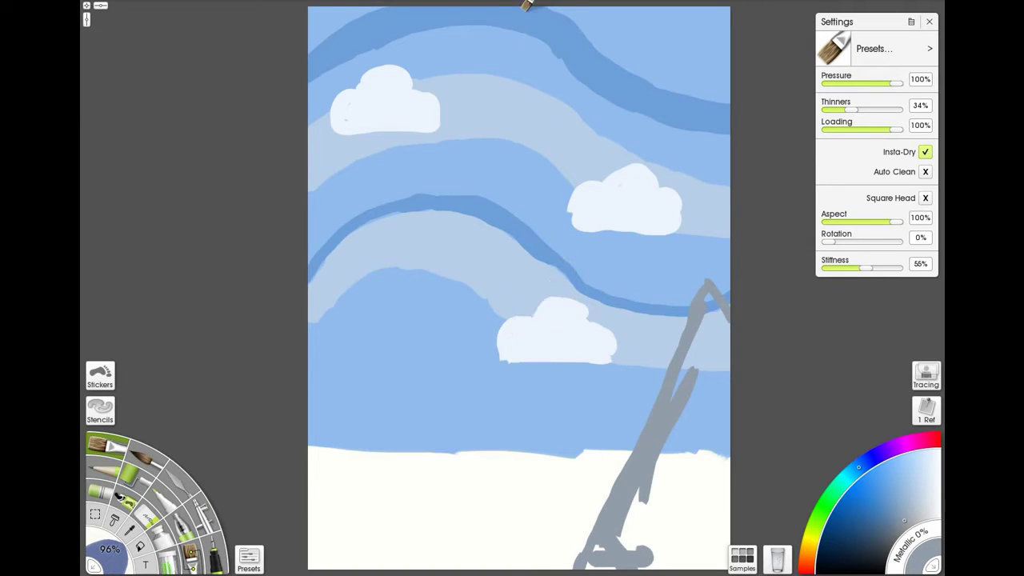
mouse_move(518, 31)
left_mouse_down()
mouse_move(537, 251)
mouse_move(521, 293)
mouse_move(533, 467)
mouse_move(525, 534)
mouse_move(534, 562)
left_mouse_up()
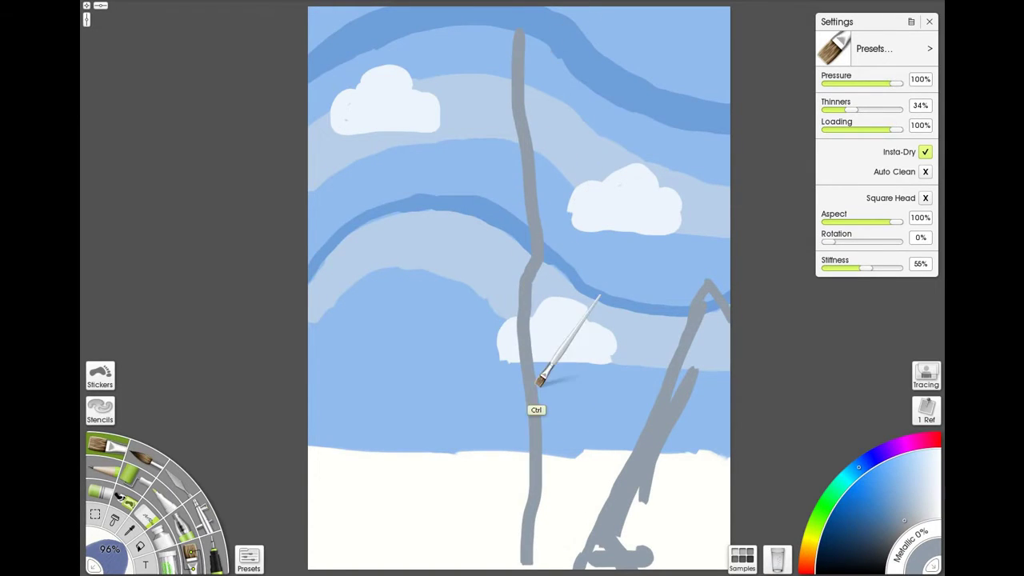
key("ctrl+z")
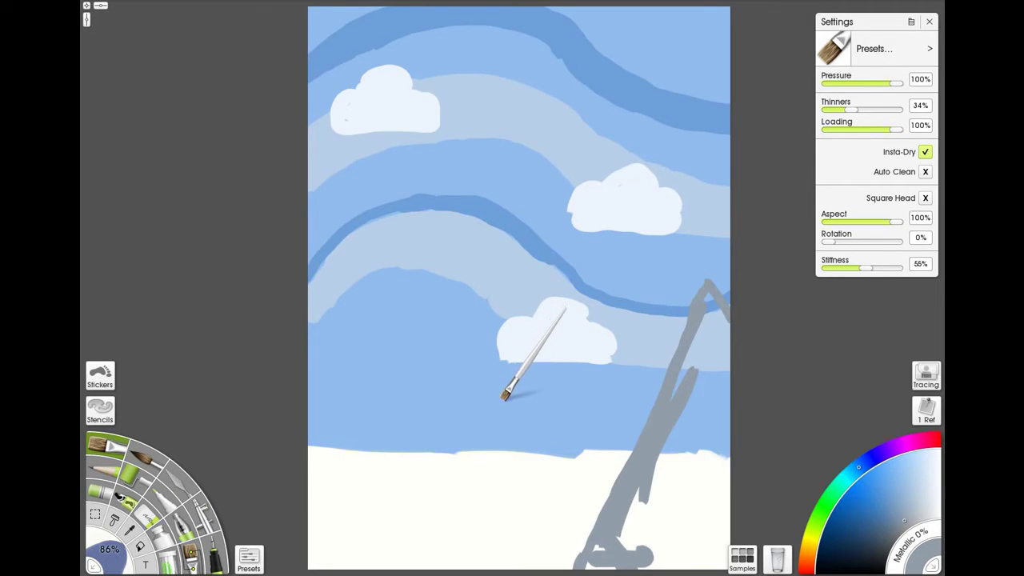
Step: Outline two smaller grey mountain peaks beside the tall one, resizing the brush to 93% for the middle peak
mouse_move(502, 390)
left_mouse_down()
mouse_move(628, 568)
mouse_move(549, 469)
mouse_move(537, 435)
mouse_move(533, 445)
left_mouse_up()
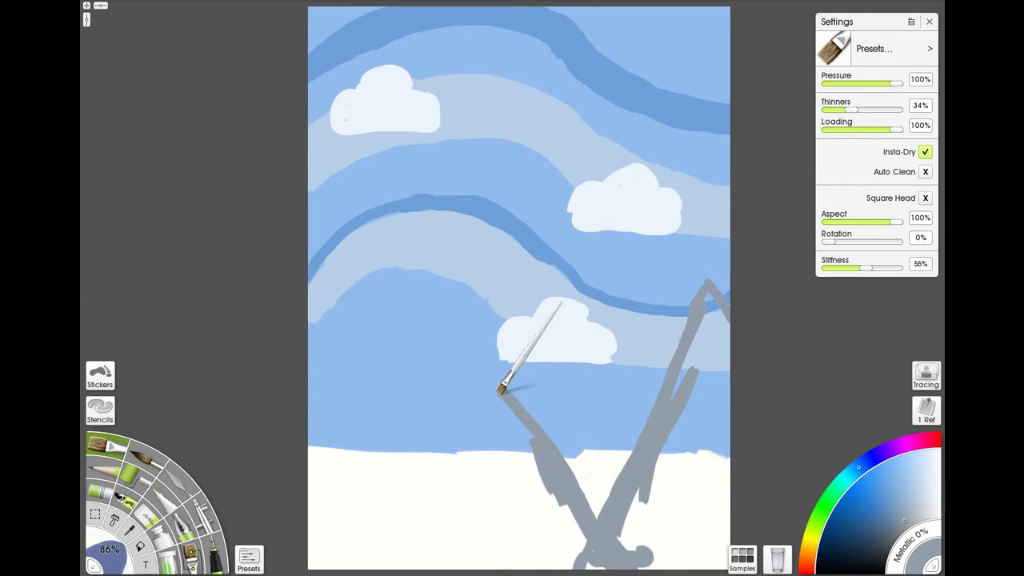
mouse_move(499, 394)
left_mouse_down()
mouse_move(404, 568)
mouse_move(491, 422)
mouse_move(494, 454)
mouse_move(411, 549)
mouse_move(480, 488)
mouse_move(521, 555)
mouse_move(436, 556)
mouse_move(608, 552)
mouse_move(578, 446)
left_mouse_up()
left_click_drag(615, 392, 574, 381, "shift")
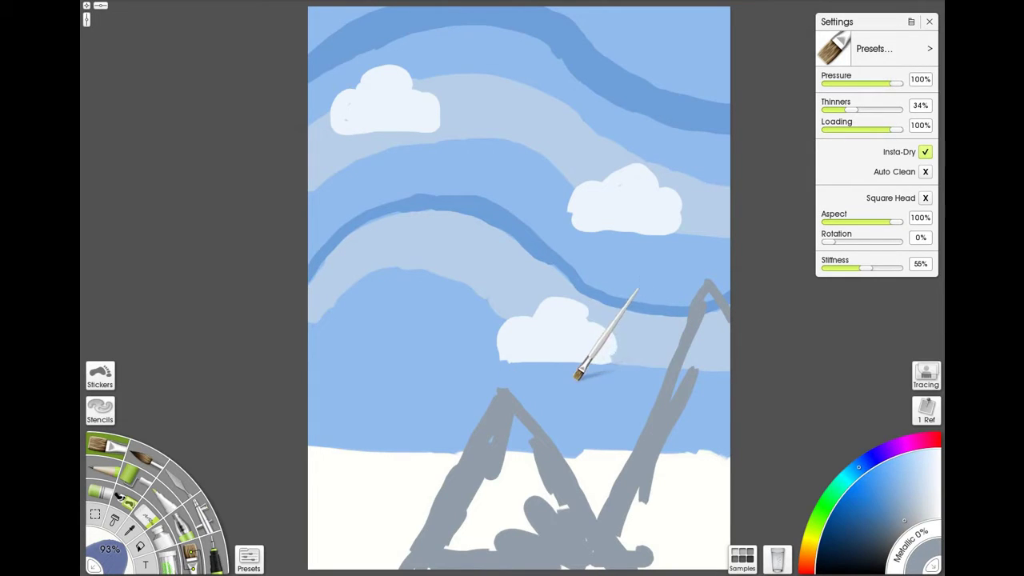
mouse_move(543, 424)
left_mouse_down()
mouse_move(588, 369)
mouse_move(632, 393)
mouse_move(640, 412)
left_mouse_up()
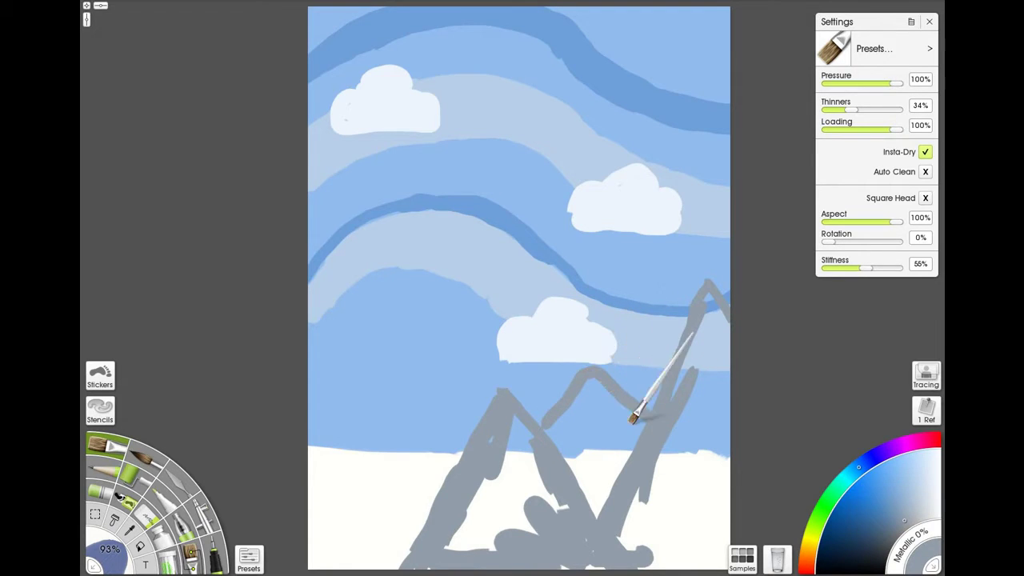
Step: Fill all three mountain outlines with solid grey down to the canvas's bottom edge, varying the brush size for interiors and edges
mouse_move(590, 372)
left_mouse_down("shift")
mouse_move(582, 408)
mouse_move(587, 399)
mouse_move(598, 415)
mouse_move(600, 467)
mouse_move(619, 427)
mouse_move(596, 382)
mouse_move(634, 402)
mouse_move(593, 384)
mouse_move(600, 402)
mouse_move(564, 407)
left_mouse_up("shift")
key("shift")
mouse_move(483, 475)
left_mouse_down()
mouse_move(505, 456)
mouse_move(503, 481)
mouse_move(533, 481)
mouse_move(510, 417)
mouse_move(549, 480)
mouse_move(529, 466)
mouse_move(518, 518)
mouse_move(472, 567)
mouse_move(468, 545)
mouse_move(577, 574)
mouse_move(510, 550)
mouse_move(493, 507)
mouse_move(545, 513)
mouse_move(568, 559)
mouse_move(596, 544)
mouse_move(570, 528)
mouse_move(695, 571)
mouse_move(593, 566)
mouse_move(660, 565)
left_mouse_up()
mouse_move(593, 552)
left_mouse_down("shift")
mouse_move(624, 522)
mouse_move(661, 478)
mouse_move(644, 484)
mouse_move(690, 396)
mouse_move(714, 364)
mouse_move(723, 373)
mouse_move(689, 362)
mouse_move(713, 325)
left_mouse_up("shift")
key("bracketleft")
key("bracketleft")
key("bracketleft")
mouse_move(712, 288)
left_mouse_down()
mouse_move(683, 417)
mouse_move(649, 501)
mouse_move(645, 555)
mouse_move(669, 479)
mouse_move(654, 570)
mouse_move(657, 552)
mouse_move(726, 573)
mouse_move(714, 562)
mouse_move(725, 482)
left_mouse_up()
key("bracketright")
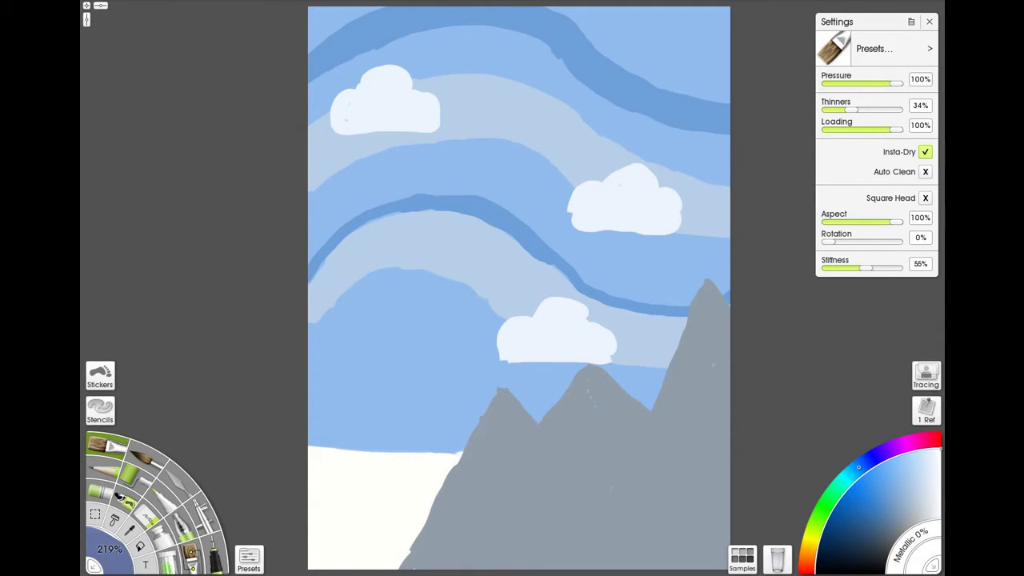
Step: Outline a tall peaked mountain in dark grey on the left side of the canvas, reducing the brush size to 76% for the slopes
left_click_drag(564, 437, 514, 418, "shift")
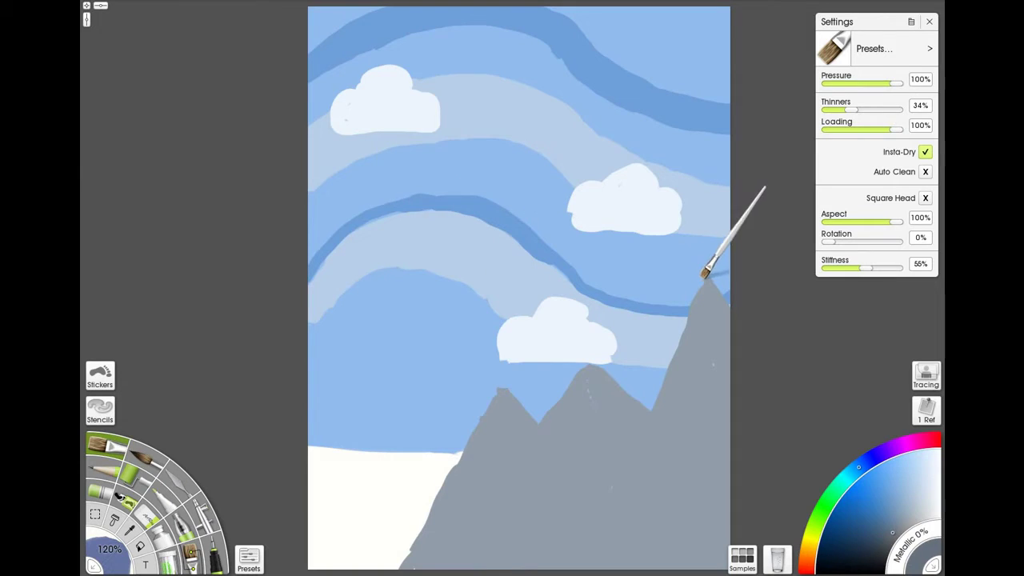
left_click_drag(374, 243, 385, 256)
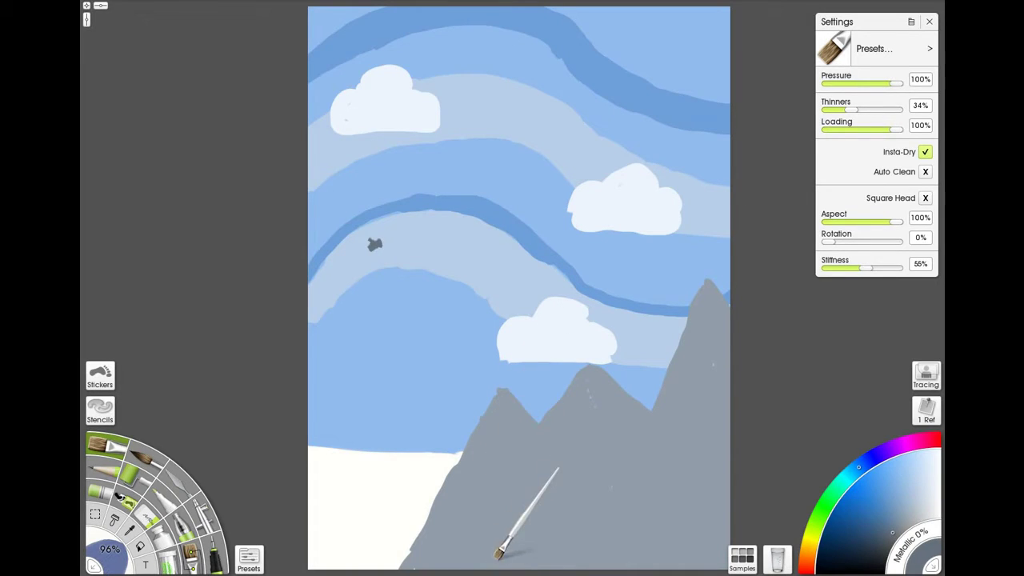
mouse_move(496, 562)
left_mouse_down()
mouse_move(441, 464)
mouse_move(372, 242)
left_mouse_up()
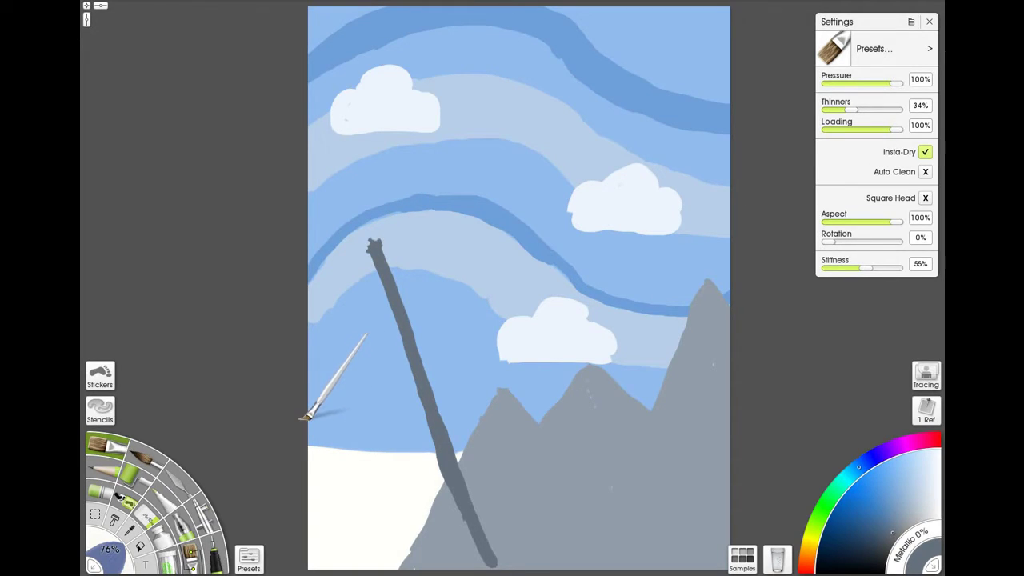
left_click_drag(309, 422, 362, 275)
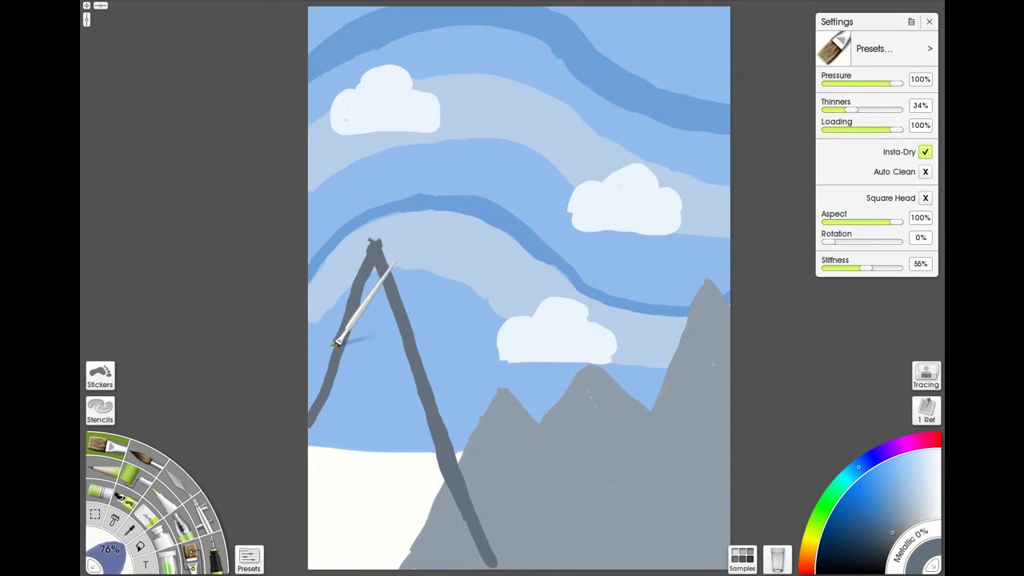
Step: Fill the dark mountain with solid dark grey down to the canvas's bottom edge, using a brush up to 125%, and cover the white gap beside it
left_click_drag(354, 346, 322, 484)
left_click_drag(365, 346, 343, 512)
left_click_drag(375, 360, 359, 517)
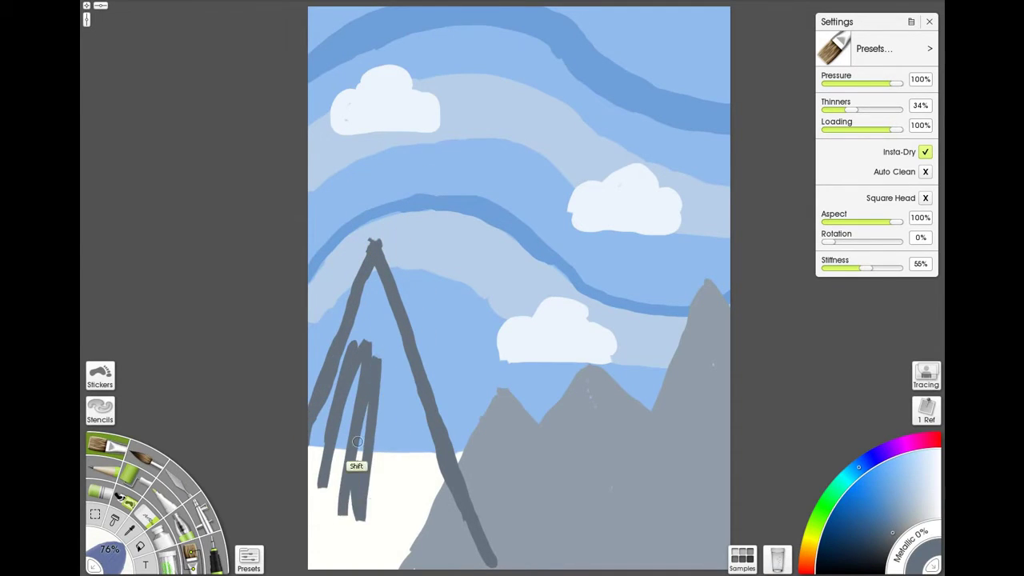
mouse_move(328, 474)
left_mouse_down("shift")
mouse_move(392, 504)
mouse_move(401, 493)
mouse_move(432, 544)
mouse_move(462, 567)
mouse_move(443, 512)
mouse_move(354, 444)
mouse_move(348, 381)
mouse_move(331, 389)
mouse_move(342, 378)
mouse_move(321, 568)
mouse_move(298, 532)
mouse_move(308, 564)
left_mouse_up("shift")
mouse_move(362, 507)
left_mouse_down()
mouse_move(352, 472)
mouse_move(453, 538)
mouse_move(350, 530)
mouse_move(396, 520)
left_mouse_up()
mouse_move(480, 556)
left_mouse_down()
mouse_move(457, 511)
mouse_move(484, 572)
mouse_move(453, 533)
mouse_move(378, 345)
mouse_move(385, 378)
mouse_move(349, 356)
mouse_move(352, 370)
mouse_move(373, 267)
mouse_move(385, 311)
left_mouse_up()
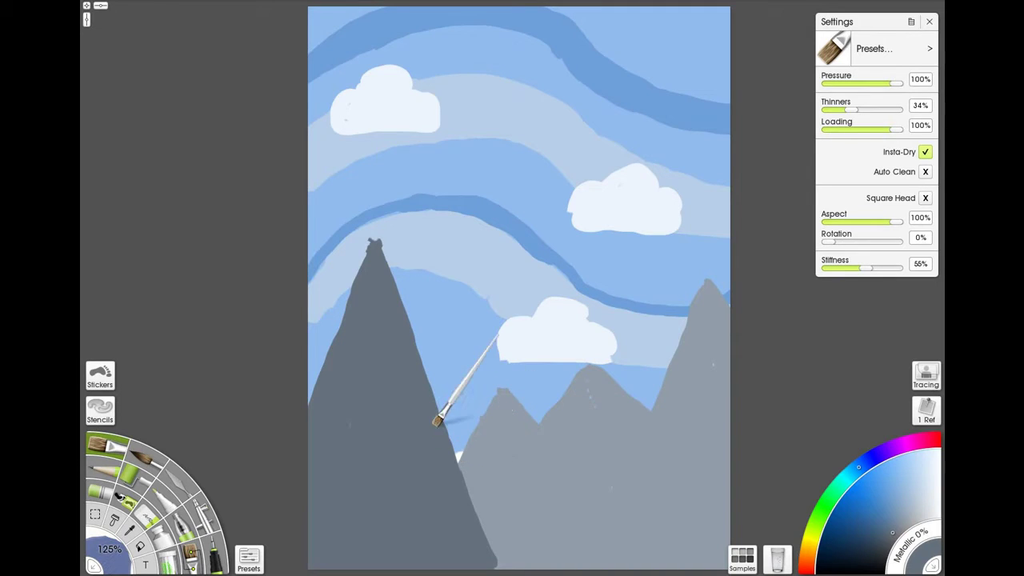
mouse_move(453, 460)
left_mouse_down()
mouse_move(489, 564)
mouse_move(418, 392)
mouse_move(451, 443)
mouse_move(456, 479)
mouse_move(449, 450)
mouse_move(464, 454)
mouse_move(466, 490)
mouse_move(456, 425)
left_mouse_up()
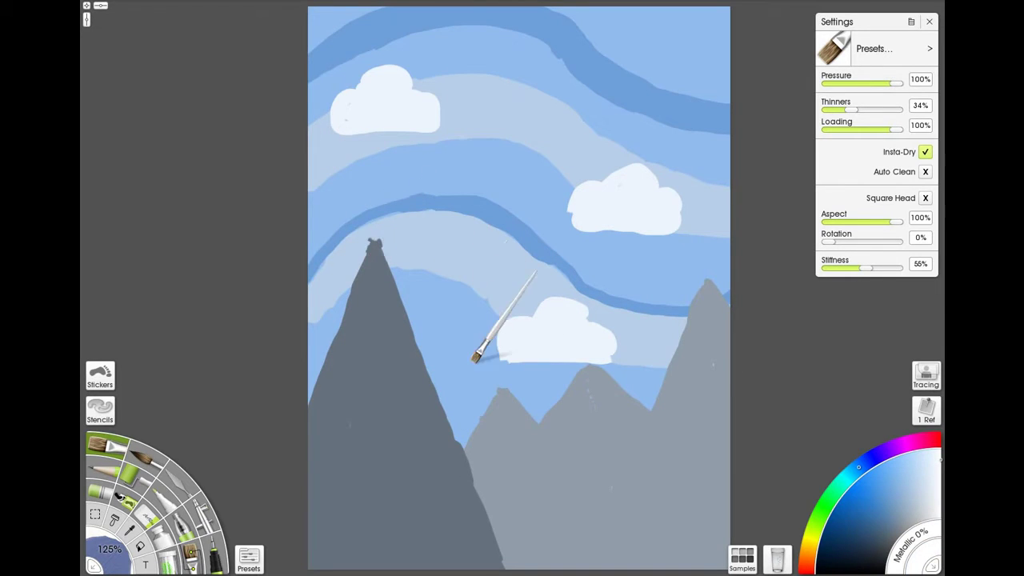
Step: Outline the jagged lower edge of a white snow cap on the dark mountain, mainly with a 48% brush, undoing the stray stroke
key("shift")
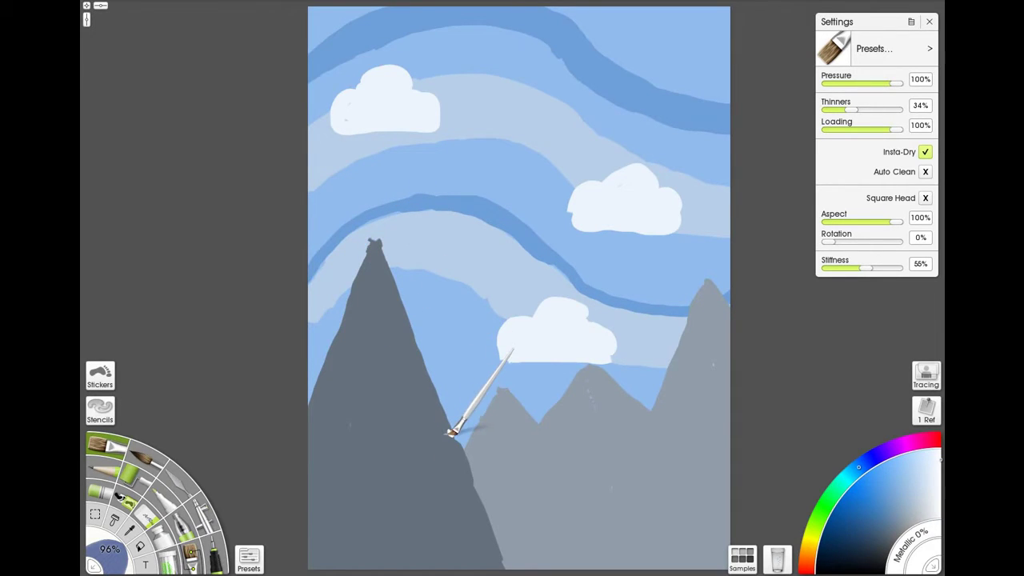
key("shift")
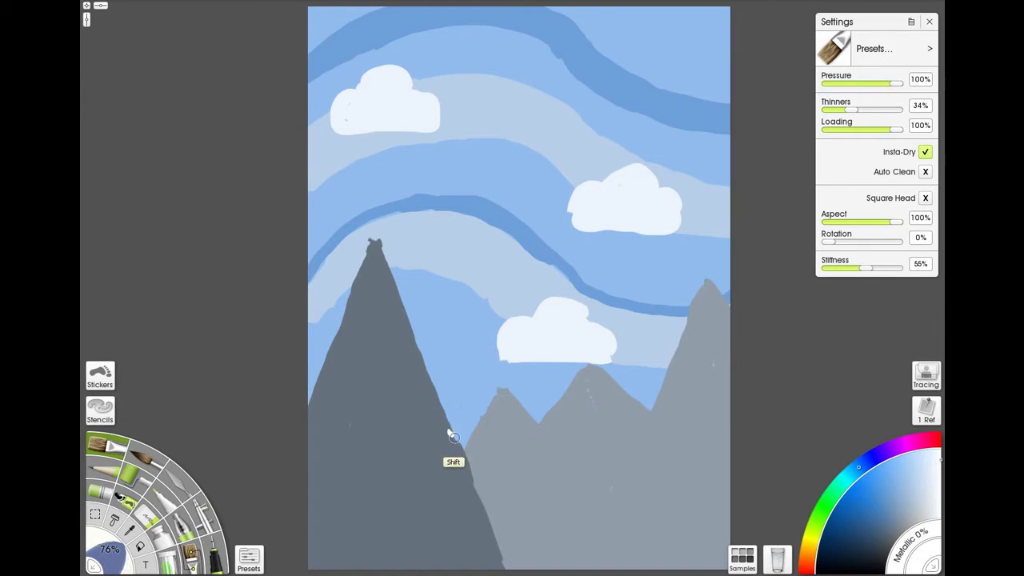
mouse_move(454, 438)
left_mouse_down("shift")
mouse_move(387, 345)
mouse_move(368, 390)
left_mouse_up("shift")
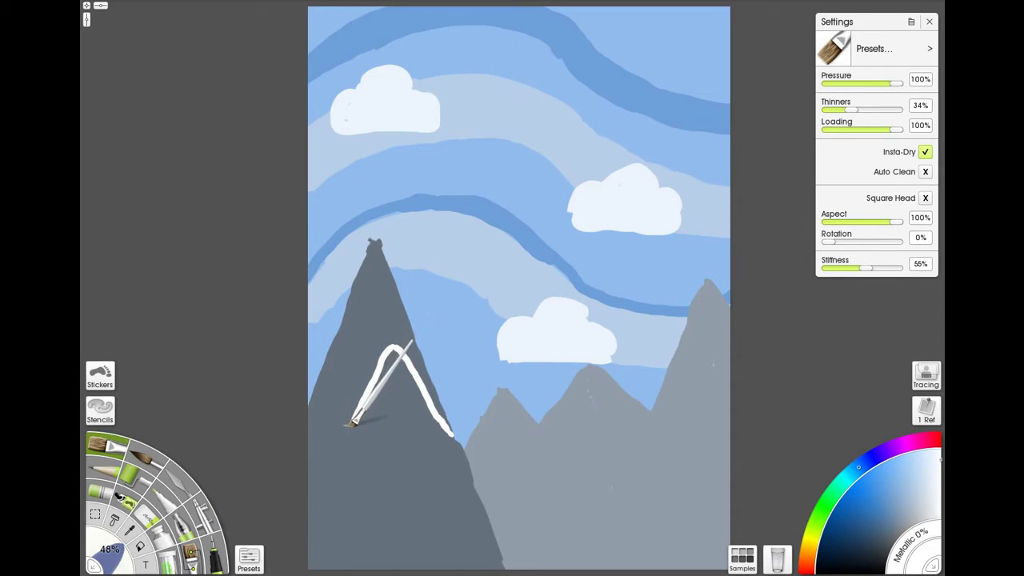
left_click_drag(348, 425, 352, 429)
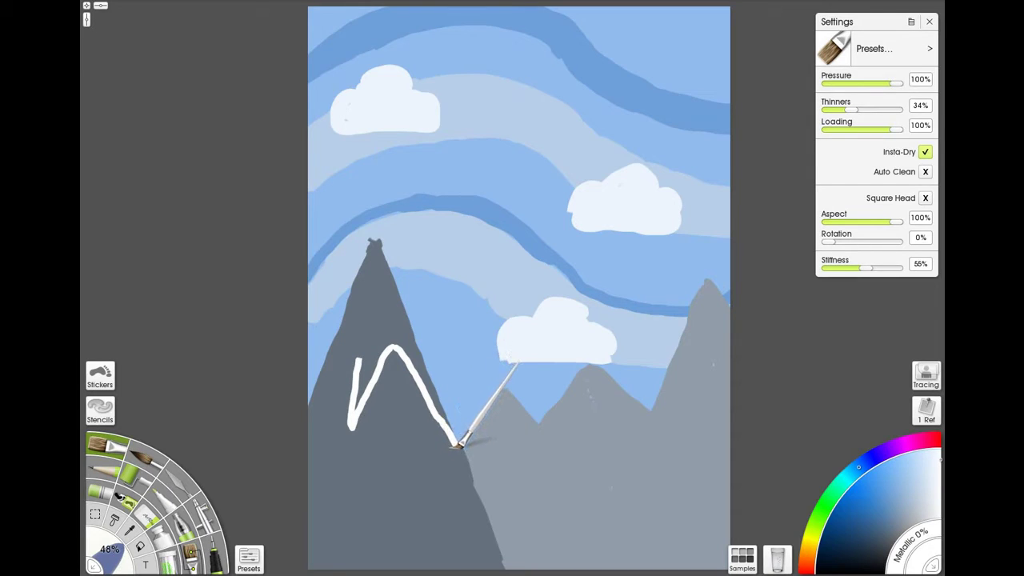
left_click_drag(456, 446, 460, 450)
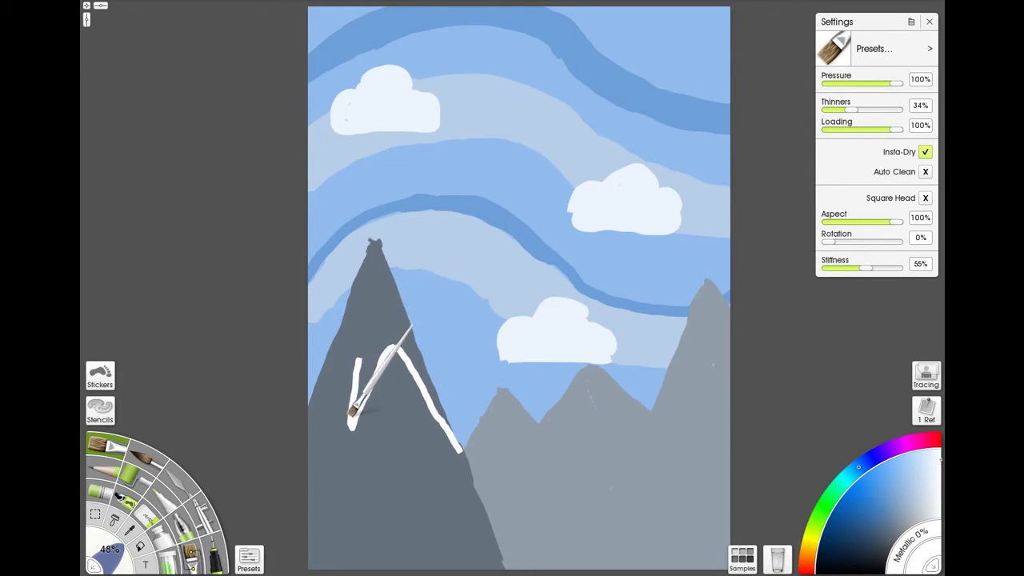
left_click_drag(457, 383, 325, 465)
key("ctrl+z")
mouse_move(352, 406)
left_mouse_down()
mouse_move(380, 348)
mouse_move(324, 375)
mouse_move(355, 359)
mouse_move(344, 357)
mouse_move(325, 376)
mouse_move(332, 345)
left_mouse_up()
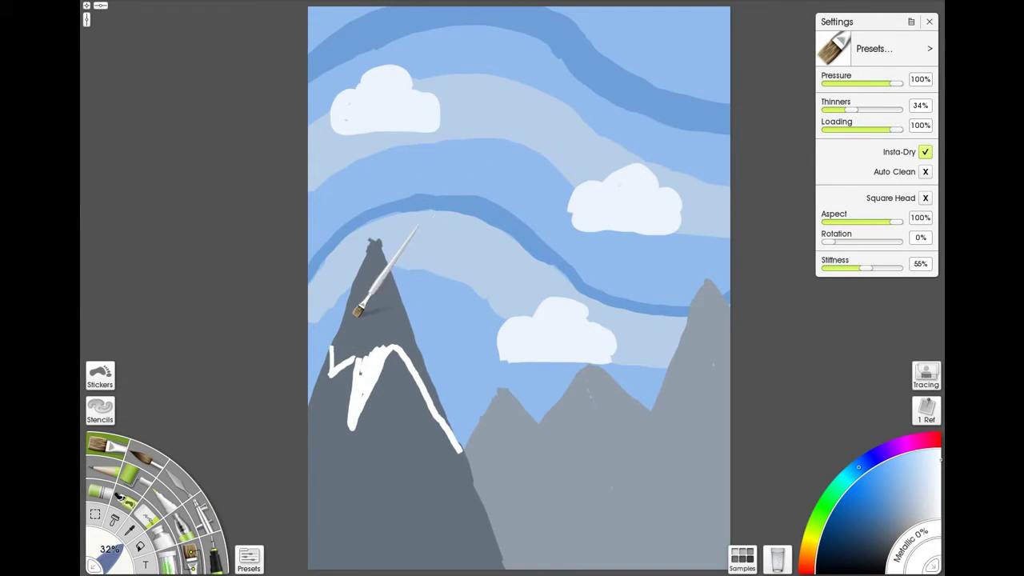
Step: Outline the dark mountain's peak in white and fill the snow cap solid, using brush sizes such as 72% and 59%
key("bracketright")
mouse_move(334, 344)
left_mouse_down()
mouse_move(378, 236)
mouse_move(440, 422)
mouse_move(381, 323)
mouse_move(386, 292)
left_mouse_up()
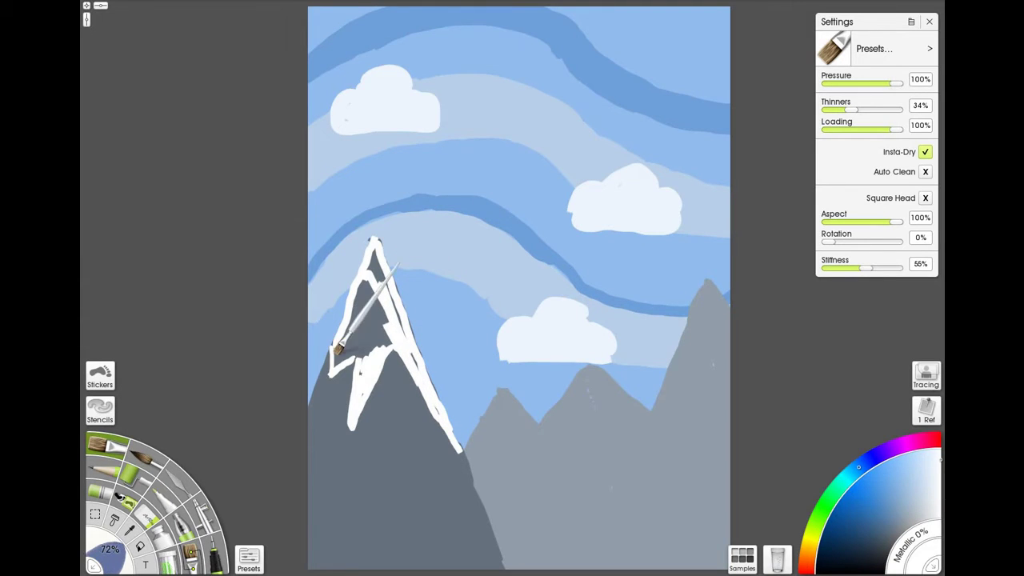
mouse_move(358, 355)
left_mouse_down()
mouse_move(364, 332)
mouse_move(388, 339)
left_mouse_up()
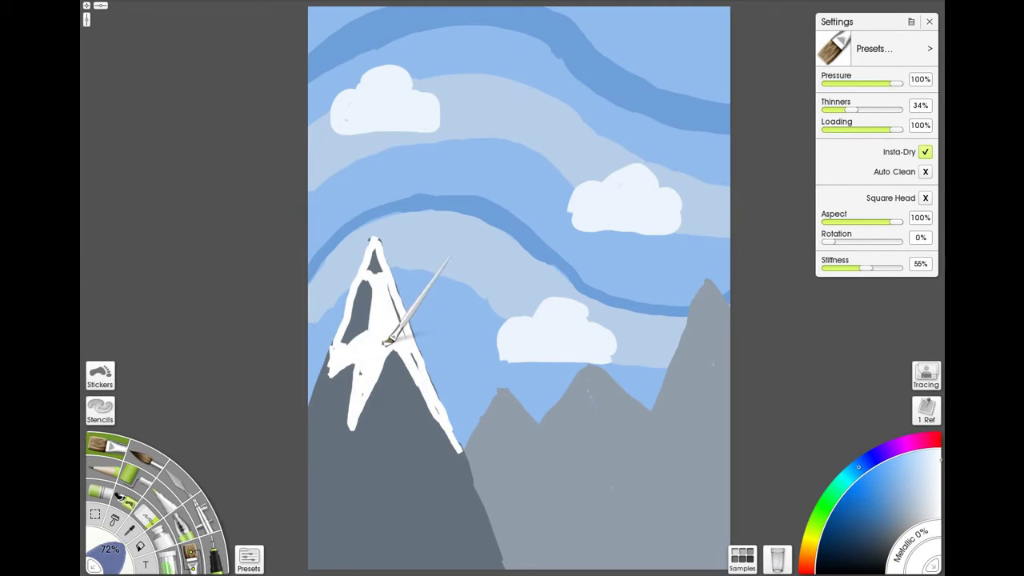
left_click_drag(383, 289, 419, 372)
key("[")
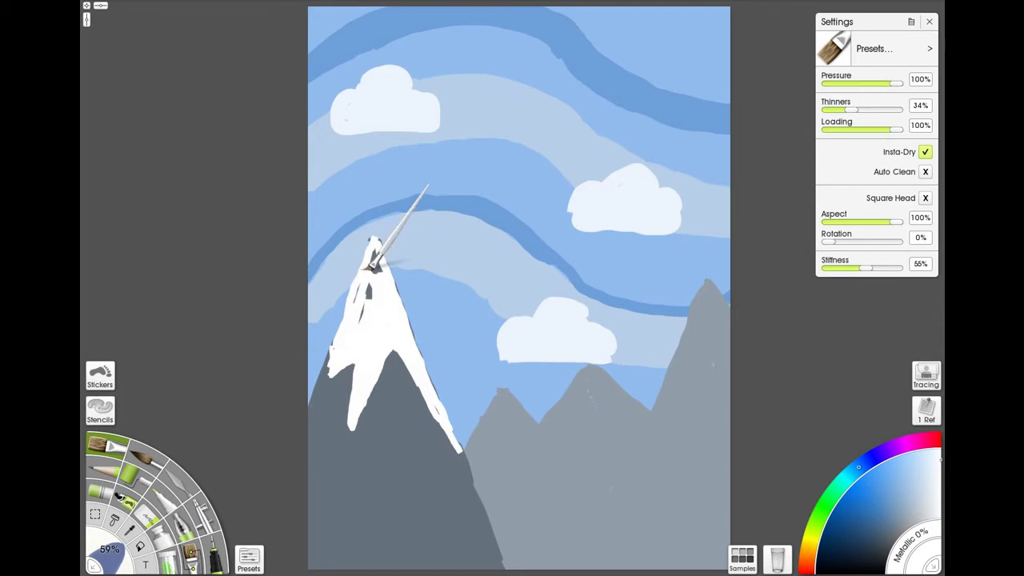
left_click_drag(375, 250, 378, 256)
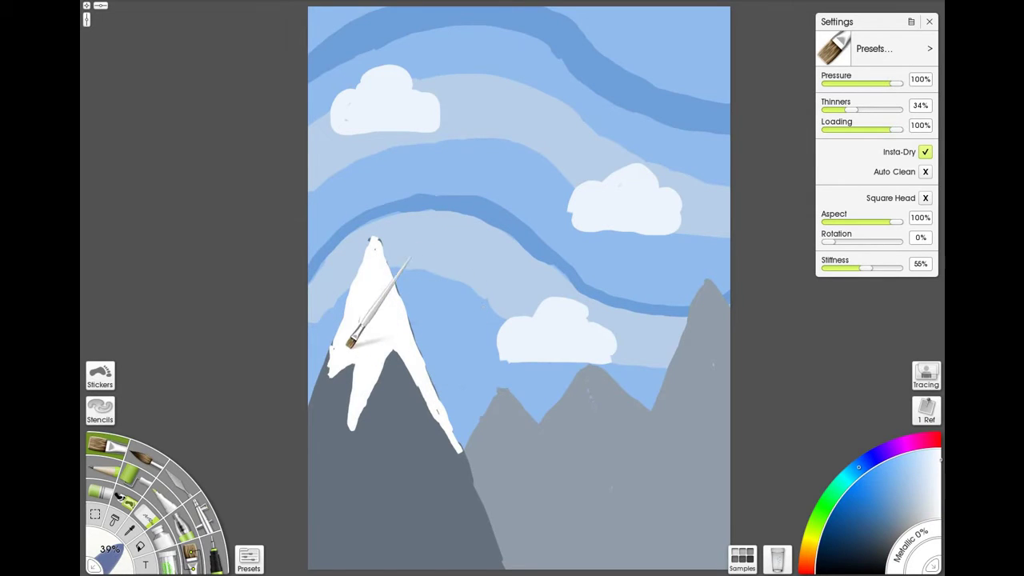
Step: Shrink the brush to 1% and sharpen the pointed lower tips of the dark mountain's snow cap in white
left_click_drag(350, 345, 328, 371, "shift")
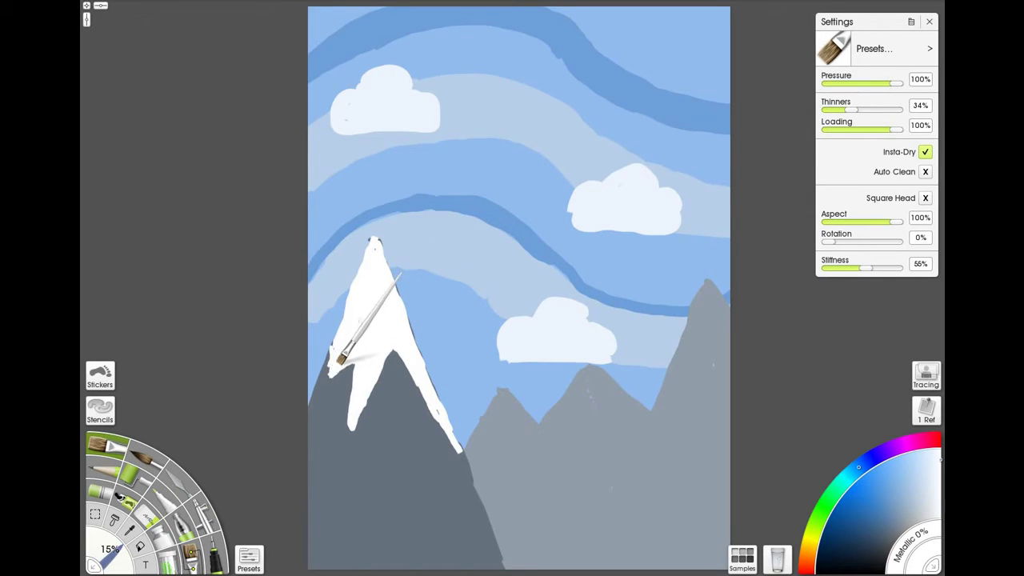
key("bracketleft")
key("bracketleft")
key("bracketleft")
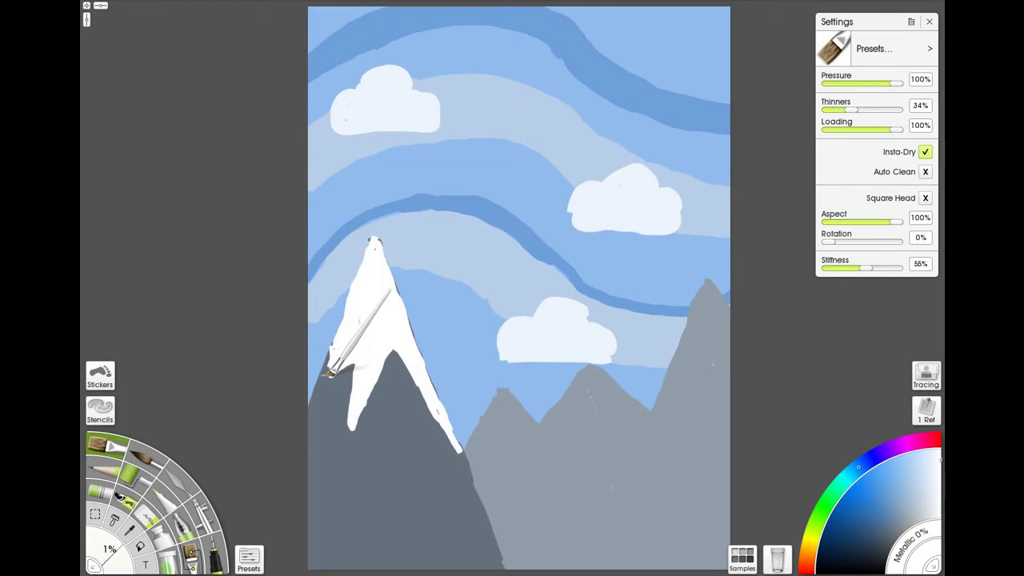
mouse_move(328, 357)
left_mouse_down()
mouse_move(327, 381)
mouse_move(336, 367)
left_mouse_up()
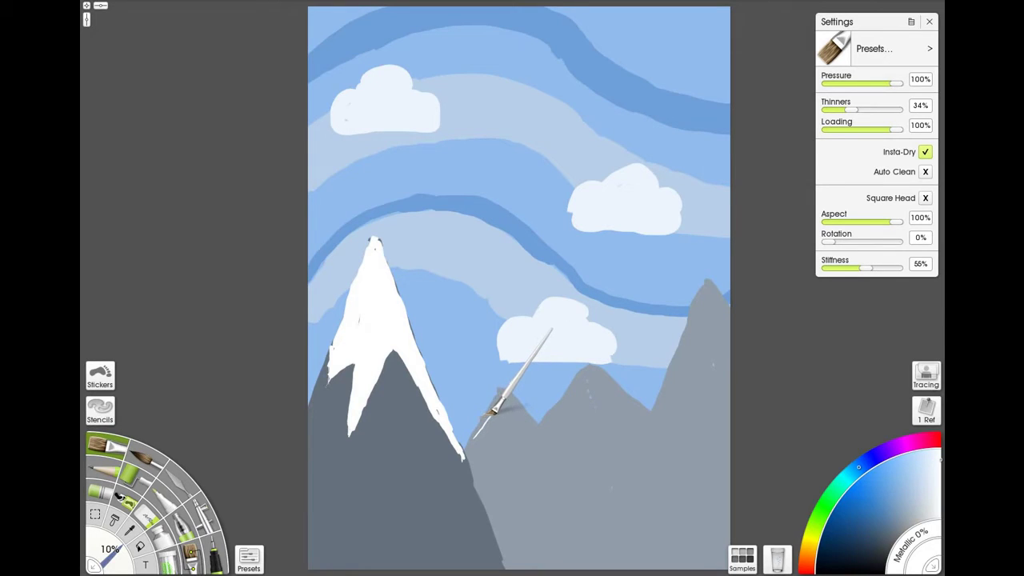
Step: Outline jagged white snow caps on the smallest and middle light grey mountains with the brush at 10%
mouse_move(495, 412)
left_mouse_down()
mouse_move(507, 458)
mouse_move(508, 426)
mouse_move(550, 446)
left_mouse_up()
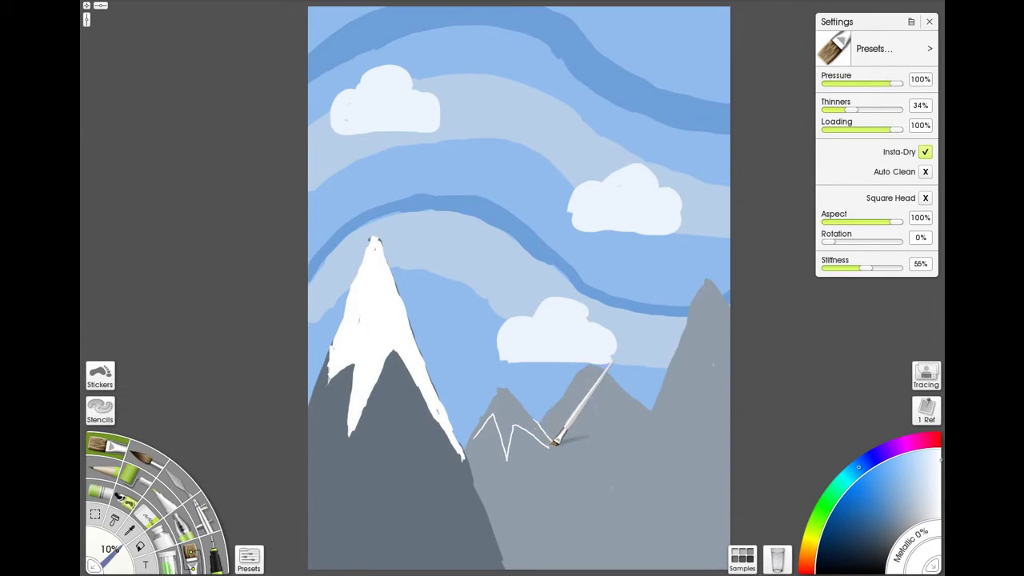
key("ctrl")
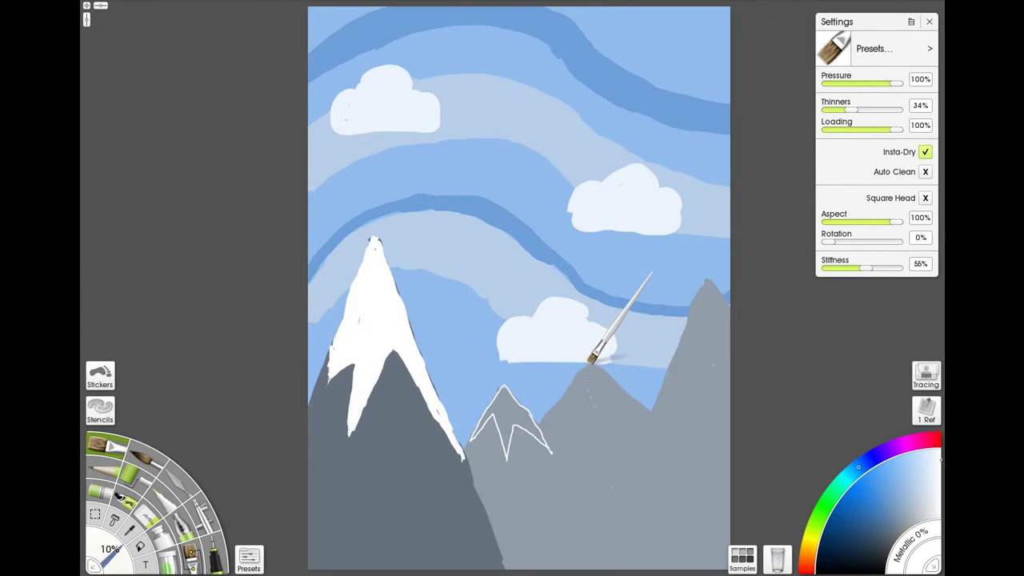
mouse_move(574, 381)
left_mouse_down()
mouse_move(549, 407)
mouse_move(584, 382)
mouse_move(624, 442)
left_mouse_up()
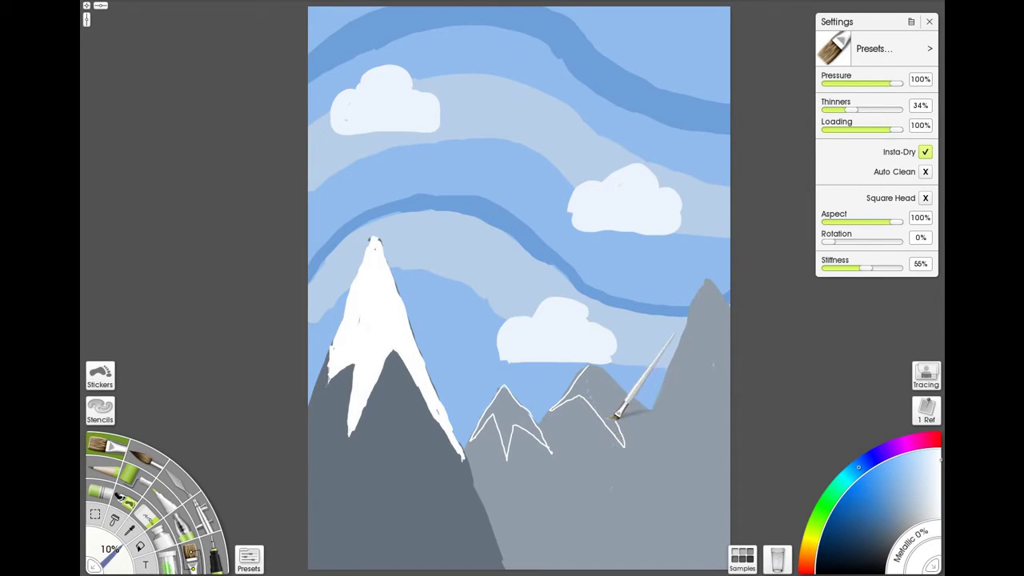
left_click_drag(608, 392, 647, 408)
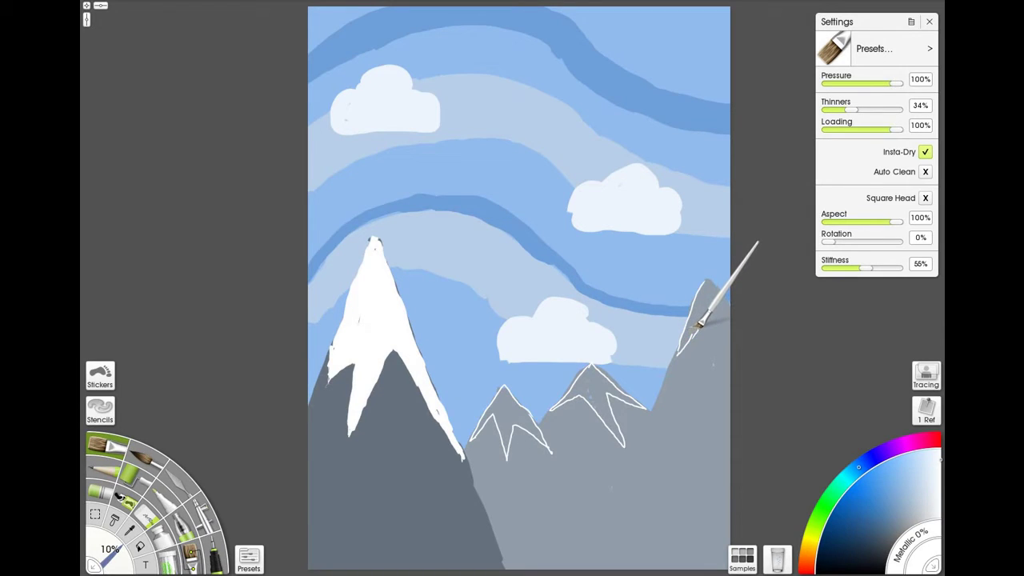
Step: Outline a jagged white snow cap on the tall light grey mountain at the canvas's right edge with the 10% brush, undoing the stray stroke
mouse_move(700, 342)
left_mouse_down()
mouse_move(686, 365)
mouse_move(694, 384)
left_mouse_up()
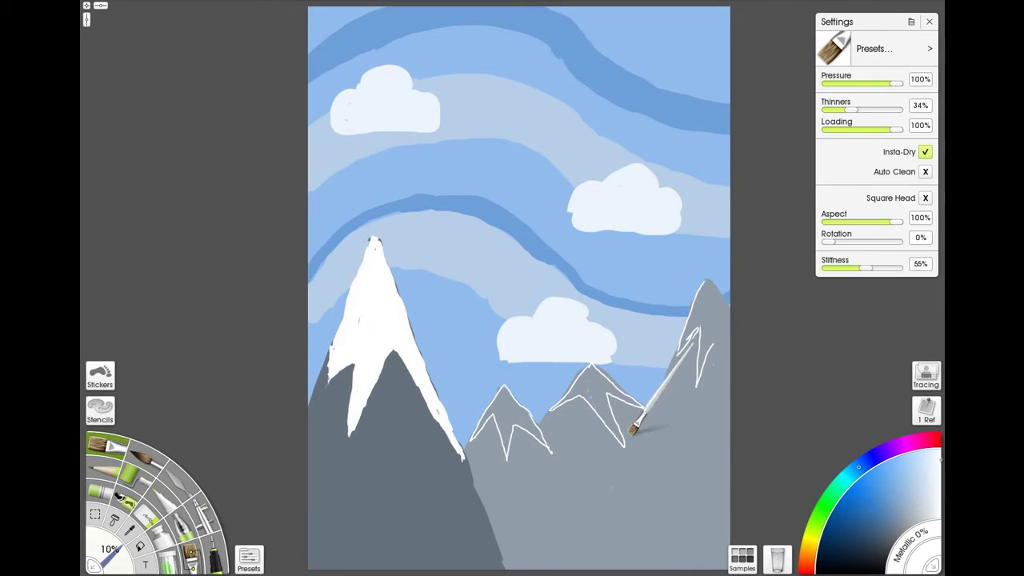
left_click_drag(646, 440, 703, 504)
key("ctrl+z")
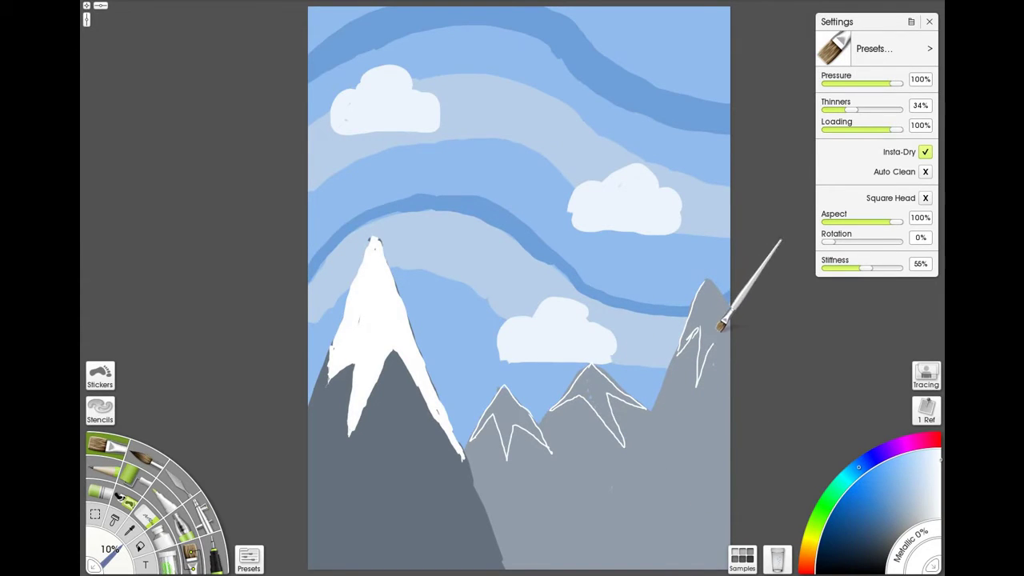
mouse_move(722, 323)
left_mouse_down()
mouse_move(731, 339)
mouse_move(708, 281)
left_mouse_up()
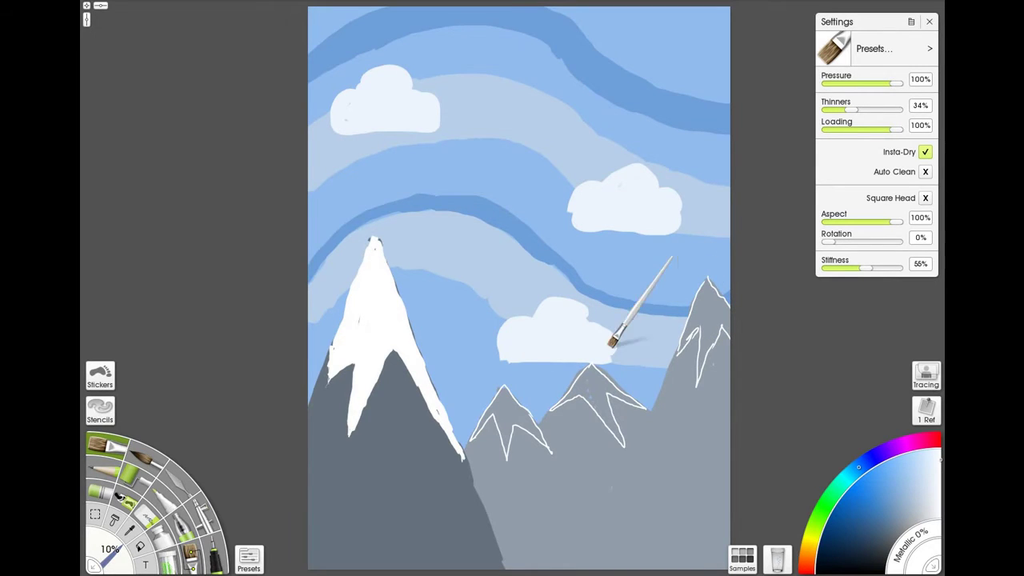
Step: Fill the smallest mountain's snow cap with solid white, raising the brush size from 17% to 21% for the wider areas
scroll(564, 265, "up", 5)
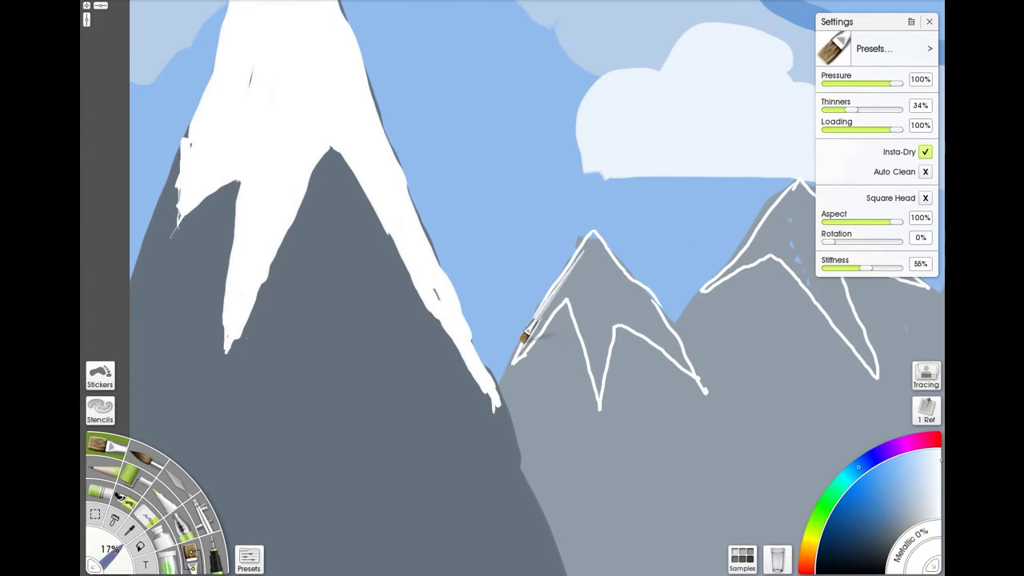
left_click_drag(522, 345, 564, 279)
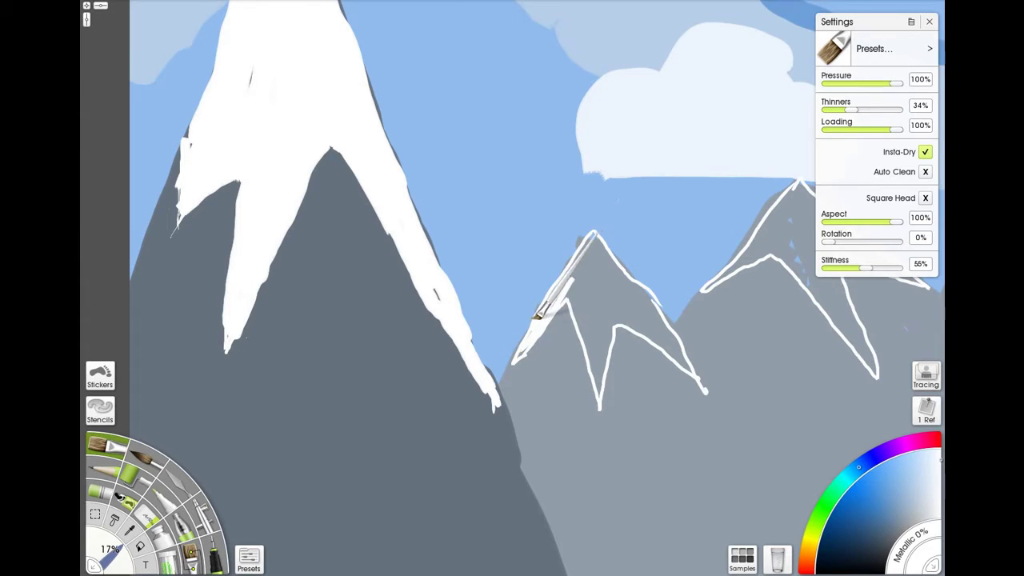
mouse_move(537, 315)
left_mouse_down()
mouse_move(580, 267)
mouse_move(564, 282)
mouse_move(582, 305)
mouse_move(597, 389)
mouse_move(601, 346)
mouse_move(589, 349)
mouse_move(572, 282)
mouse_move(587, 274)
mouse_move(592, 338)
mouse_move(583, 262)
mouse_move(562, 281)
mouse_move(590, 236)
left_mouse_up()
key("shift")
mouse_move(581, 288)
left_mouse_down()
mouse_move(583, 323)
mouse_move(591, 284)
mouse_move(592, 311)
mouse_move(589, 241)
mouse_move(626, 304)
mouse_move(595, 233)
mouse_move(633, 303)
left_mouse_up()
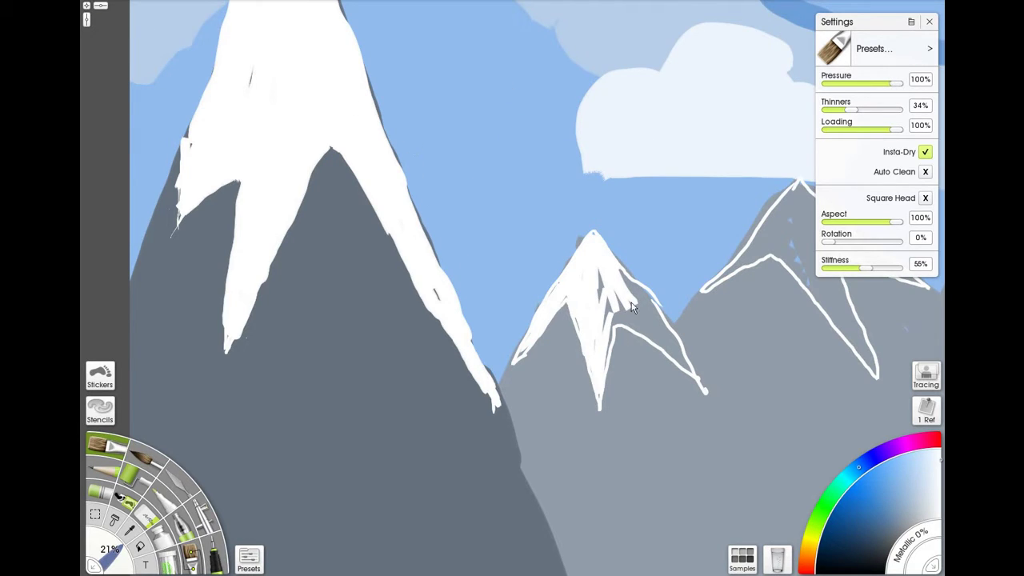
mouse_move(647, 308)
left_mouse_down()
mouse_move(607, 294)
mouse_move(625, 298)
mouse_move(635, 316)
mouse_move(618, 310)
mouse_move(652, 331)
mouse_move(608, 307)
mouse_move(644, 325)
mouse_move(612, 306)
mouse_move(599, 265)
mouse_move(651, 303)
mouse_move(691, 369)
mouse_move(680, 345)
mouse_move(612, 309)
mouse_move(603, 358)
mouse_move(609, 337)
mouse_move(562, 292)
mouse_move(524, 341)
left_mouse_up()
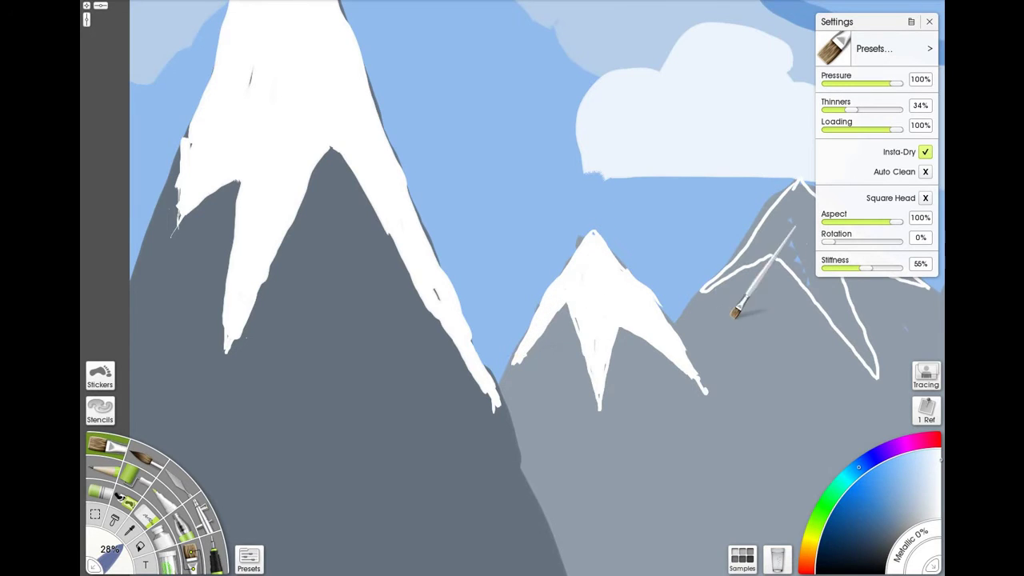
Step: Fill the middle mountain's snow cap with solid white, using the brush at 26%
mouse_move(736, 313)
left_mouse_down()
mouse_move(531, 310)
mouse_move(515, 325)
left_mouse_up()
mouse_move(583, 260)
left_mouse_down()
mouse_move(608, 307)
mouse_move(580, 276)
mouse_move(650, 372)
mouse_move(620, 385)
mouse_move(610, 385)
mouse_move(623, 318)
mouse_move(605, 286)
left_mouse_up()
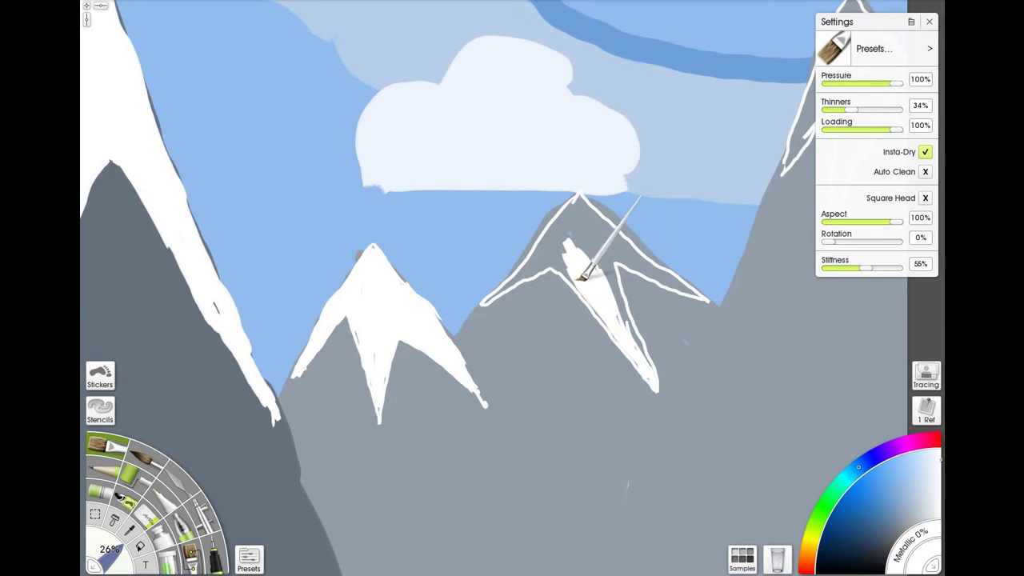
mouse_move(620, 304)
left_mouse_down()
mouse_move(645, 368)
mouse_move(607, 288)
mouse_move(617, 312)
mouse_move(589, 213)
mouse_move(622, 262)
mouse_move(695, 294)
mouse_move(586, 201)
mouse_move(627, 234)
mouse_move(636, 261)
mouse_move(626, 261)
mouse_move(661, 276)
mouse_move(592, 218)
mouse_move(537, 244)
mouse_move(500, 279)
left_mouse_up()
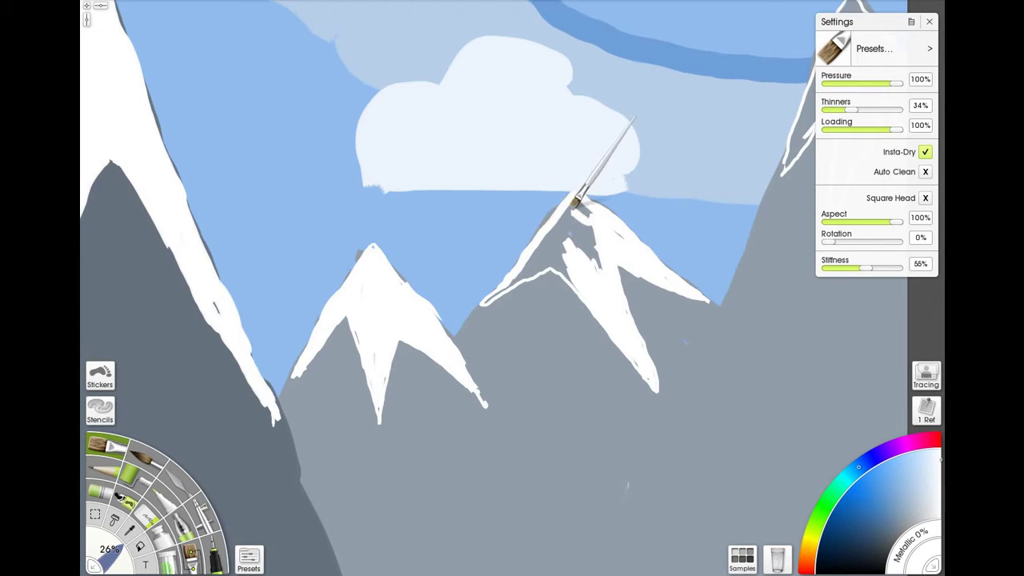
left_click_drag(574, 196, 637, 266)
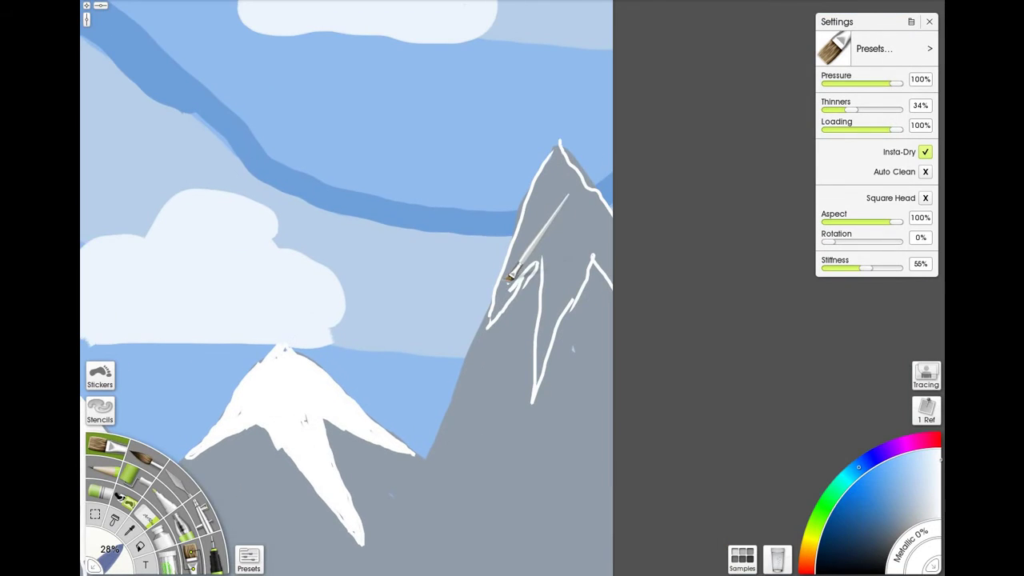
Step: Fill the snow cap of the tall mountain at the canvas's right edge with solid white, using the brush at 28% to 33%
mouse_move(509, 276)
left_mouse_down()
mouse_move(490, 320)
mouse_move(501, 286)
mouse_move(489, 318)
mouse_move(539, 258)
mouse_move(503, 288)
mouse_move(521, 227)
mouse_move(502, 295)
mouse_move(551, 186)
mouse_move(505, 288)
mouse_move(554, 146)
mouse_move(547, 193)
mouse_move(562, 155)
mouse_move(577, 184)
mouse_move(560, 148)
mouse_move(588, 195)
mouse_move(560, 178)
mouse_move(565, 261)
left_mouse_up()
mouse_move(571, 171)
left_mouse_down()
mouse_move(538, 368)
mouse_move(562, 305)
mouse_move(550, 295)
mouse_move(570, 340)
mouse_move(544, 242)
mouse_move(551, 294)
mouse_move(555, 210)
mouse_move(590, 286)
mouse_move(568, 309)
mouse_move(590, 240)
mouse_move(565, 263)
mouse_move(583, 164)
mouse_move(597, 224)
mouse_move(550, 323)
mouse_move(589, 270)
mouse_move(564, 205)
mouse_move(599, 229)
mouse_move(617, 280)
mouse_move(583, 187)
mouse_move(605, 220)
mouse_move(583, 183)
mouse_move(601, 210)
mouse_move(599, 201)
mouse_move(573, 162)
mouse_move(576, 235)
mouse_move(556, 234)
left_mouse_up()
key("shift")
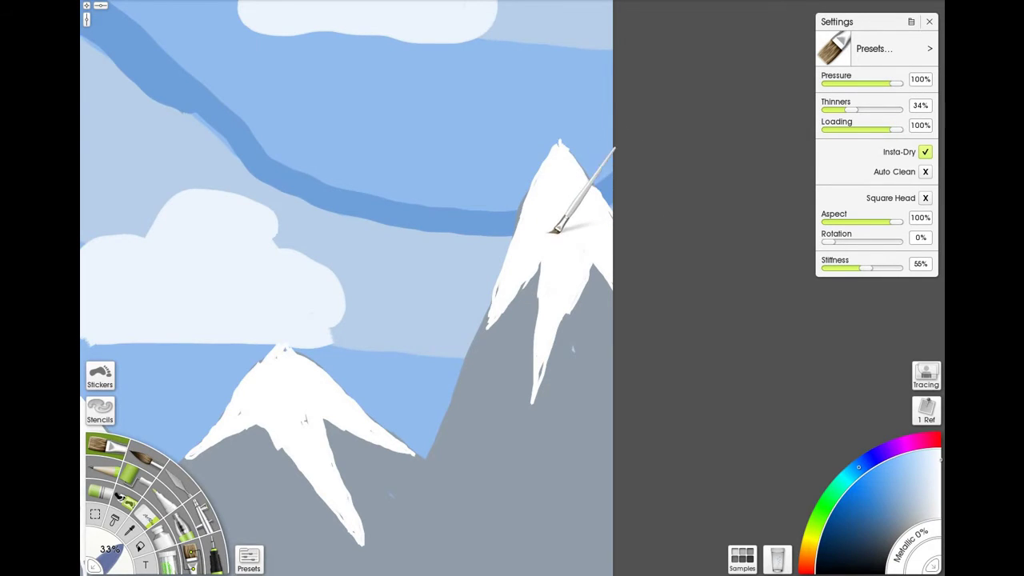
Step: Touch up the tip of the dark grey mountain's snow cap with white
scroll(512, 282, "down", 5)
left_click_drag(570, 269, 712, 350)
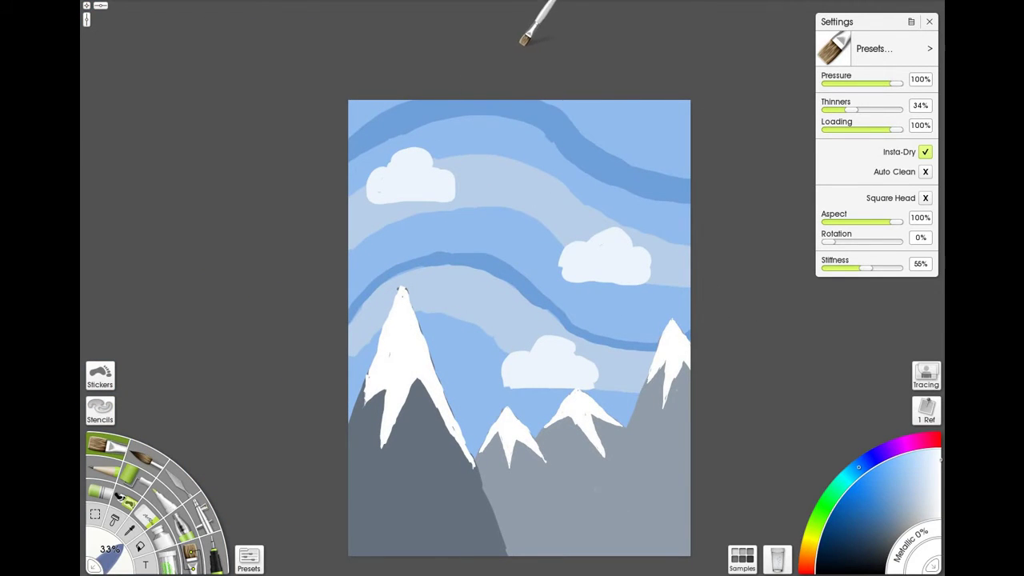
scroll(407, 366, "up", 6)
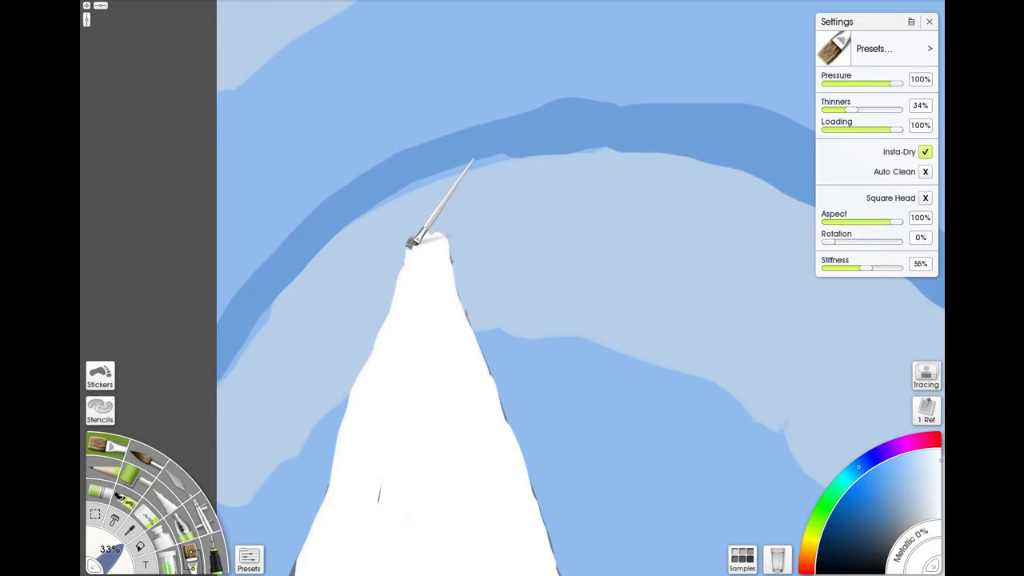
scroll(434, 400, "down", 5)
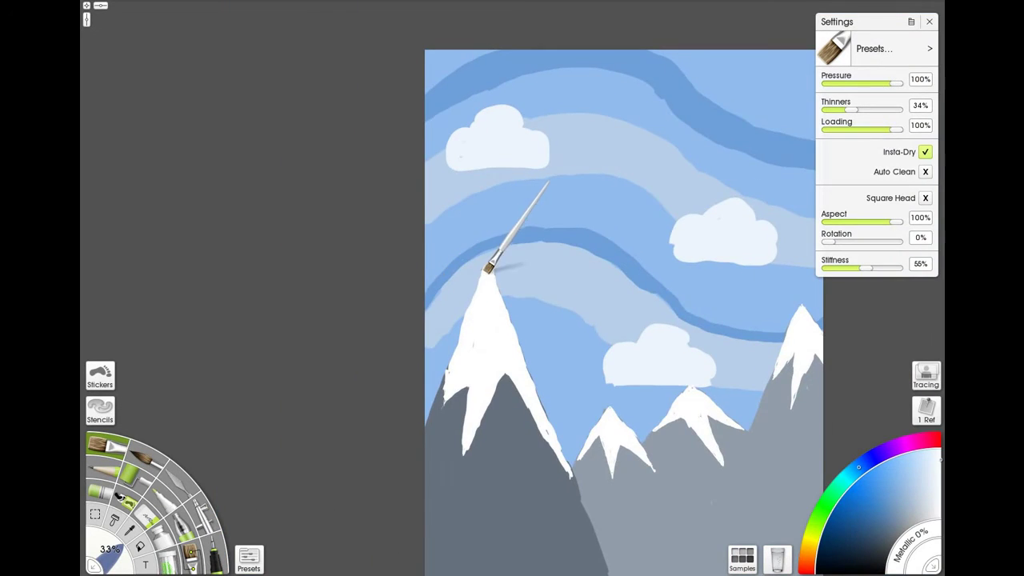
Step: Sample the dark mountain's grey and paint ridge lines separating the light grey mountains with the 33% brush, undoing the stray vertical stroke
scroll(487, 270, "up", 4)
scroll(455, 247, "down", 6)
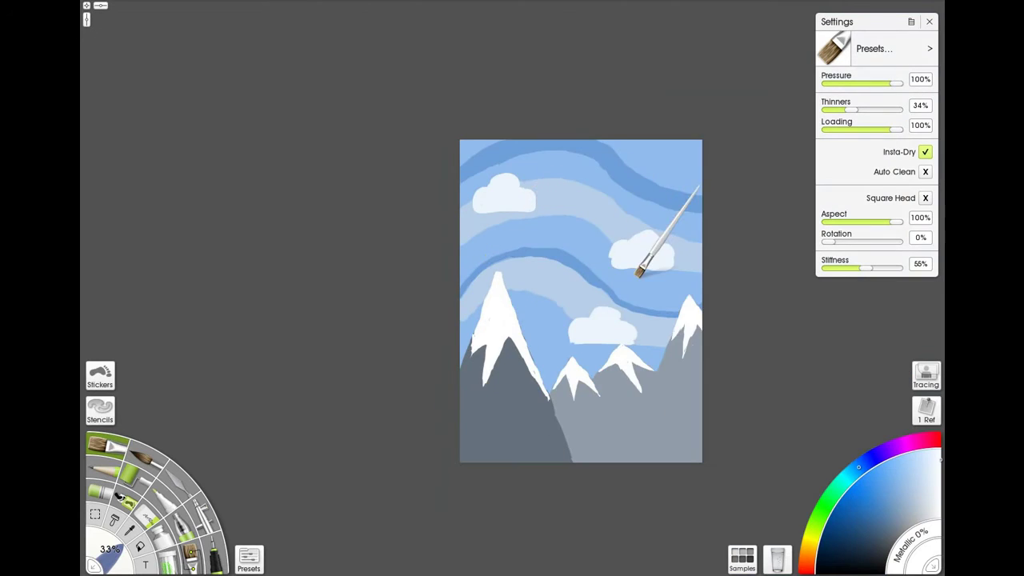
left_click_drag(630, 262, 570, 214)
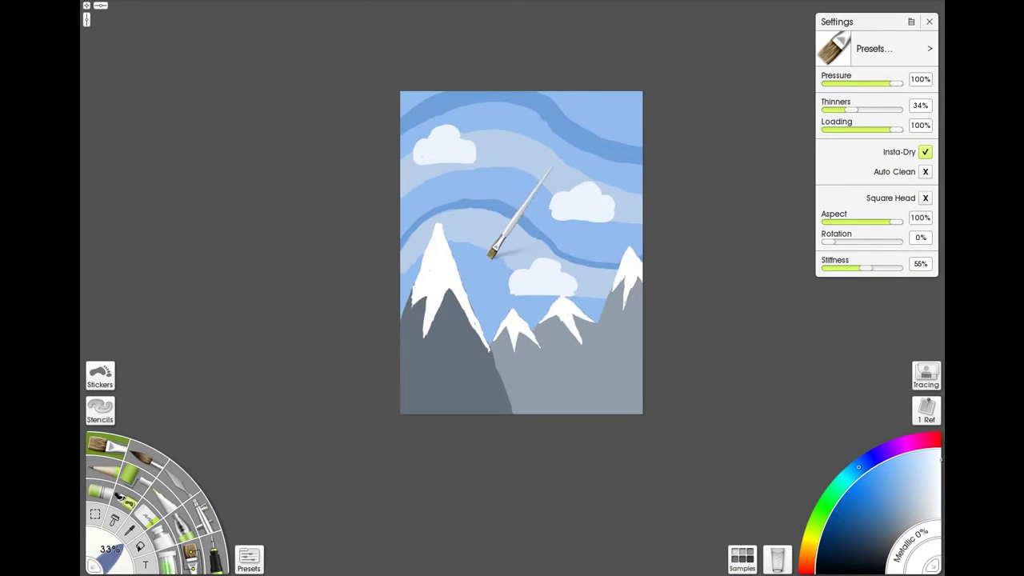
key("alt")
scroll(535, 269, "up", 3)
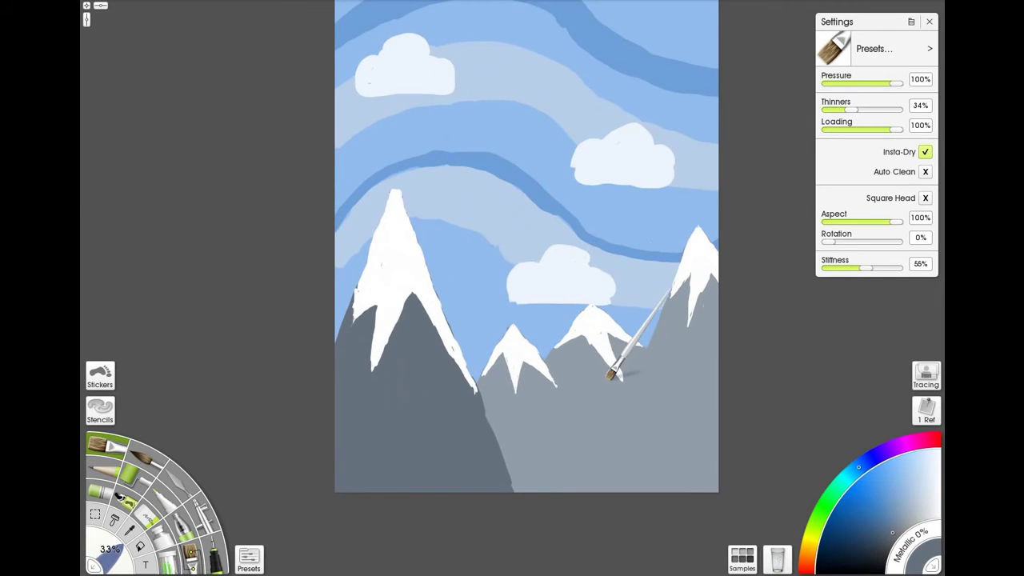
mouse_move(599, 247)
left_mouse_down()
mouse_move(532, 318)
mouse_move(604, 345)
mouse_move(591, 324)
left_mouse_up()
scroll(599, 290, "up", 2)
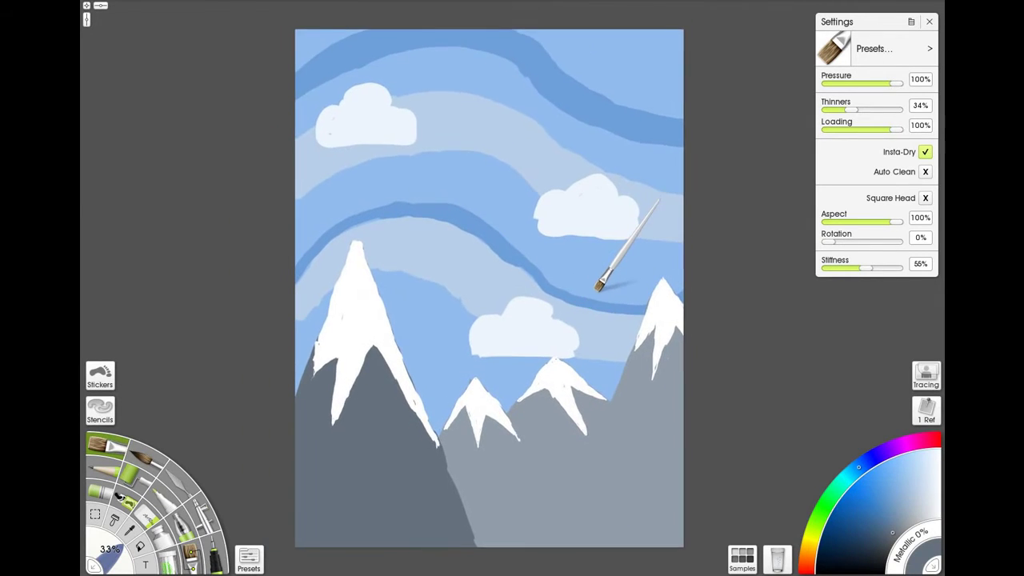
scroll(588, 249, "up", 2)
scroll(591, 258, "down", 1)
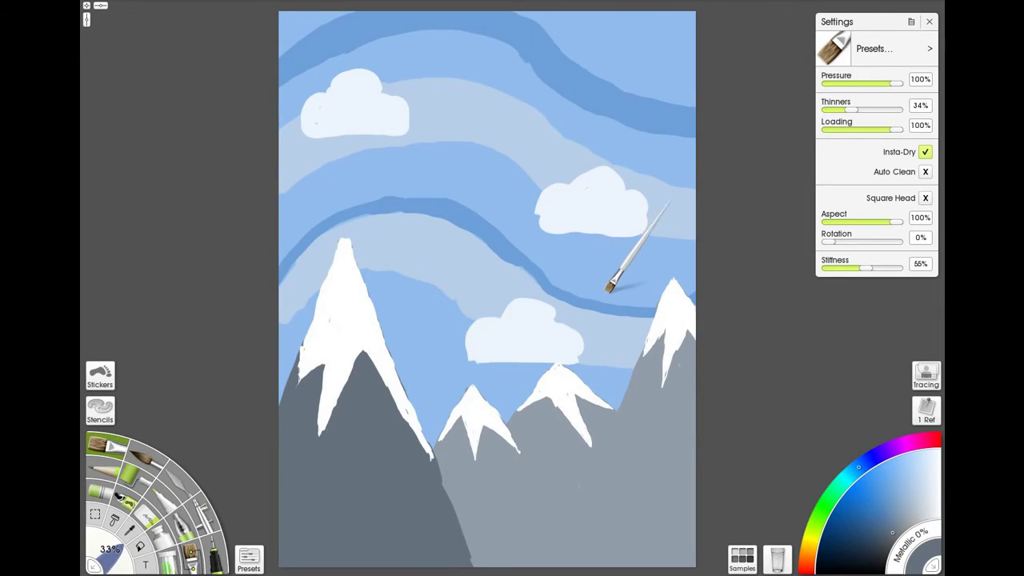
left_click_drag(608, 290, 623, 291)
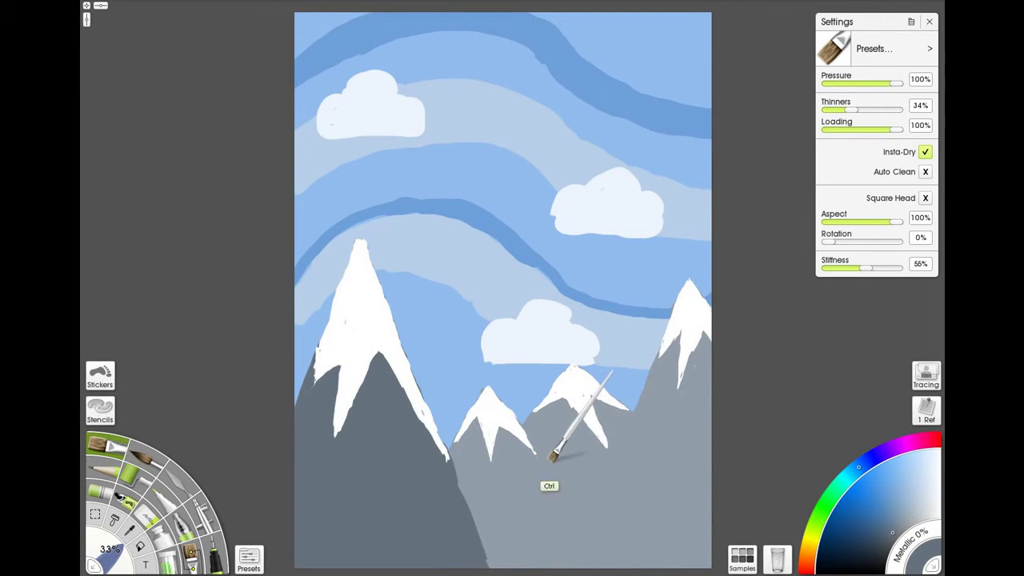
mouse_move(534, 450)
left_mouse_down()
mouse_move(568, 520)
mouse_move(618, 562)
left_mouse_up()
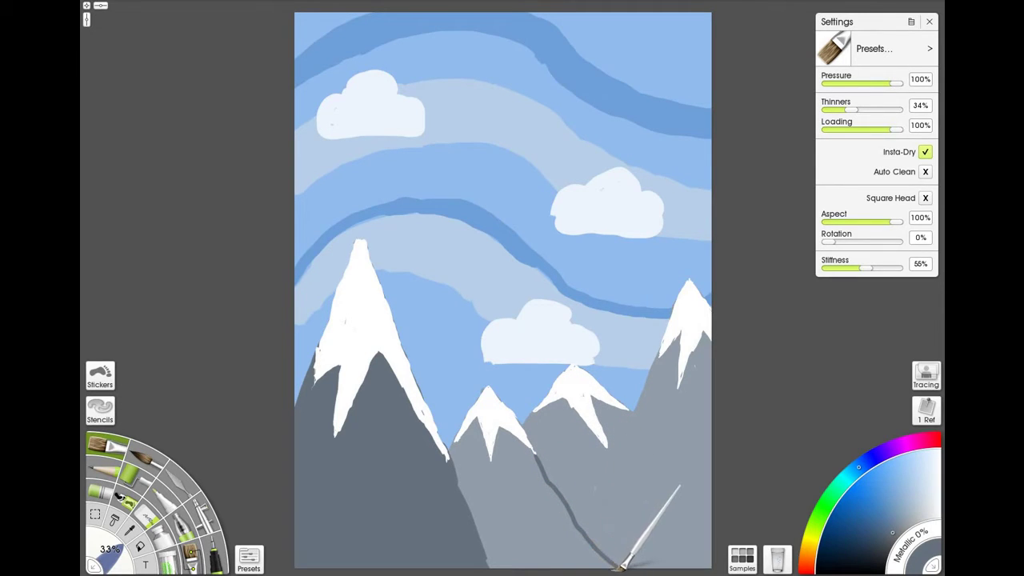
left_click_drag(572, 362, 568, 558)
left_click_drag(572, 388, 582, 554)
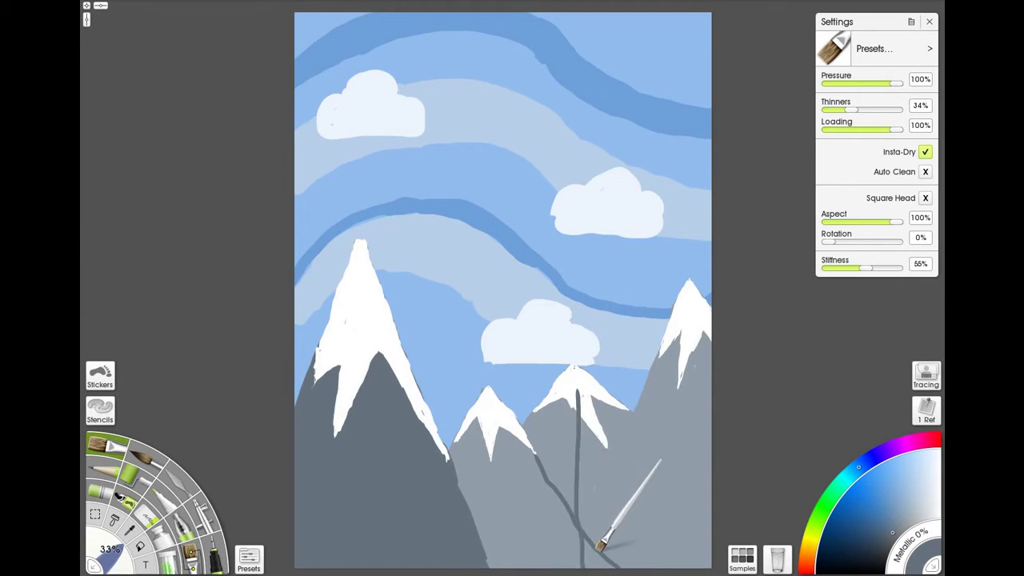
key("ctrl+z")
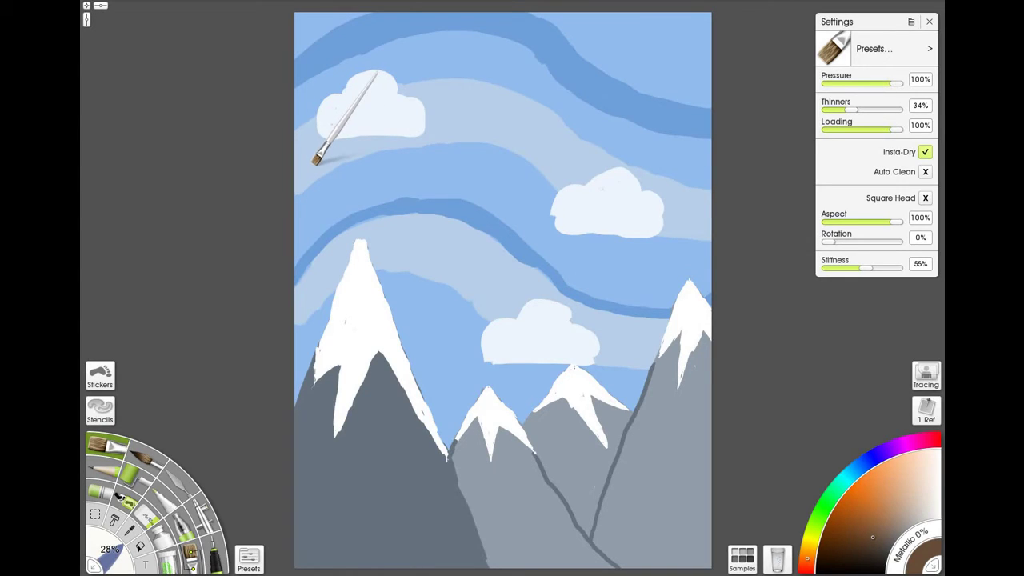
Step: Outline a dark brown inverted triangle balanced on the dark mountain's snowy peak, using the brush at 28%
left_click_drag(319, 169, 360, 237)
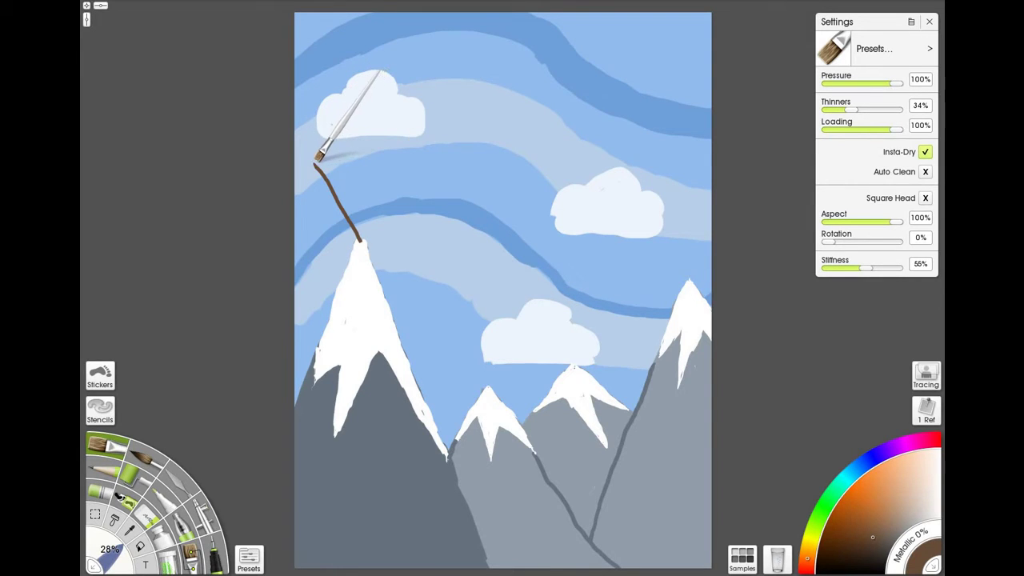
left_click_drag(316, 161, 404, 158)
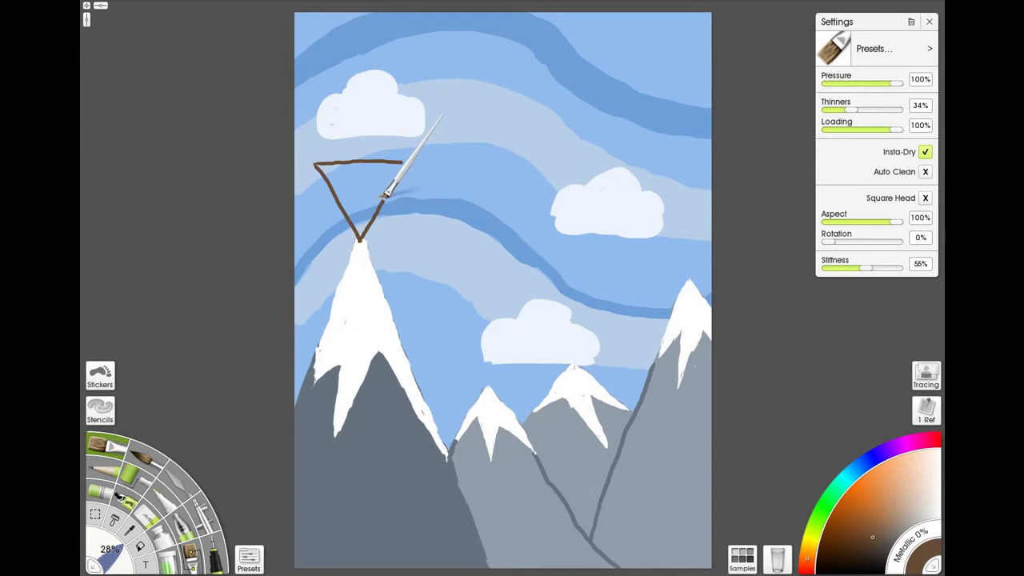
left_click_drag(385, 194, 399, 169)
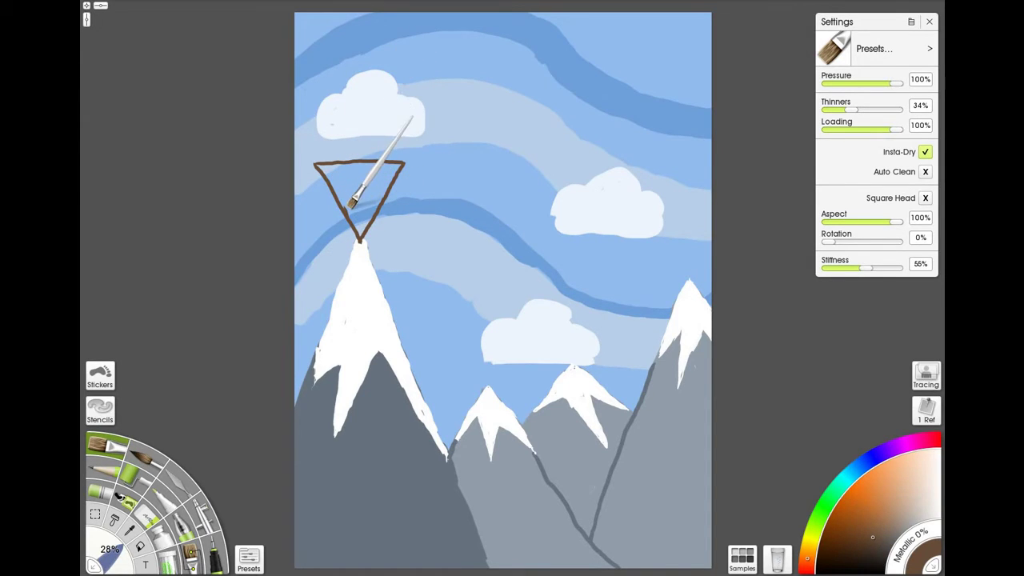
Step: Thicken the brown triangle's two slanted sides into solid legs that meet at the peak, using the brush at 25%
scroll(336, 160, "up", 3)
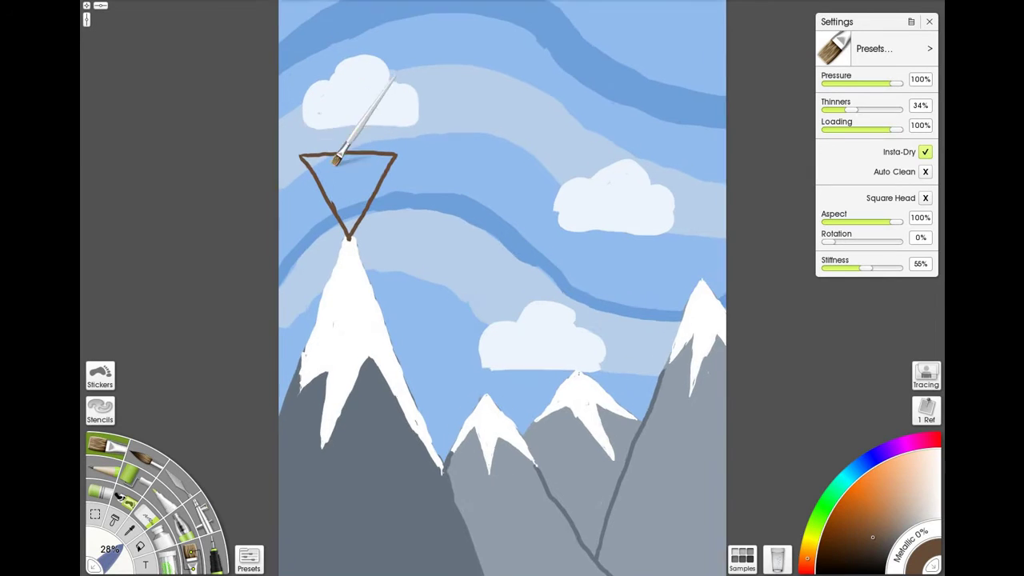
left_click_drag(343, 244, 496, 350)
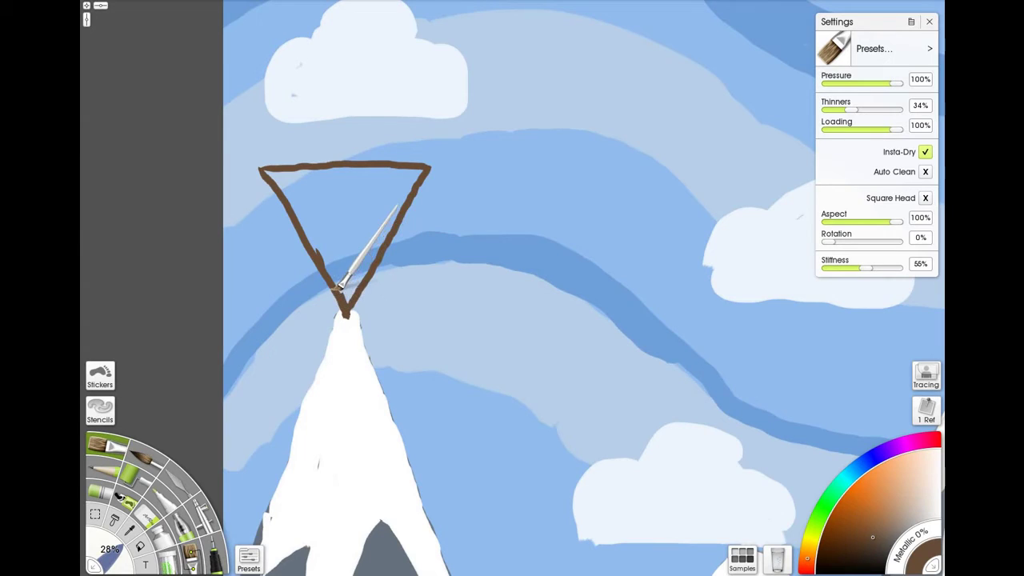
key("bracketleft")
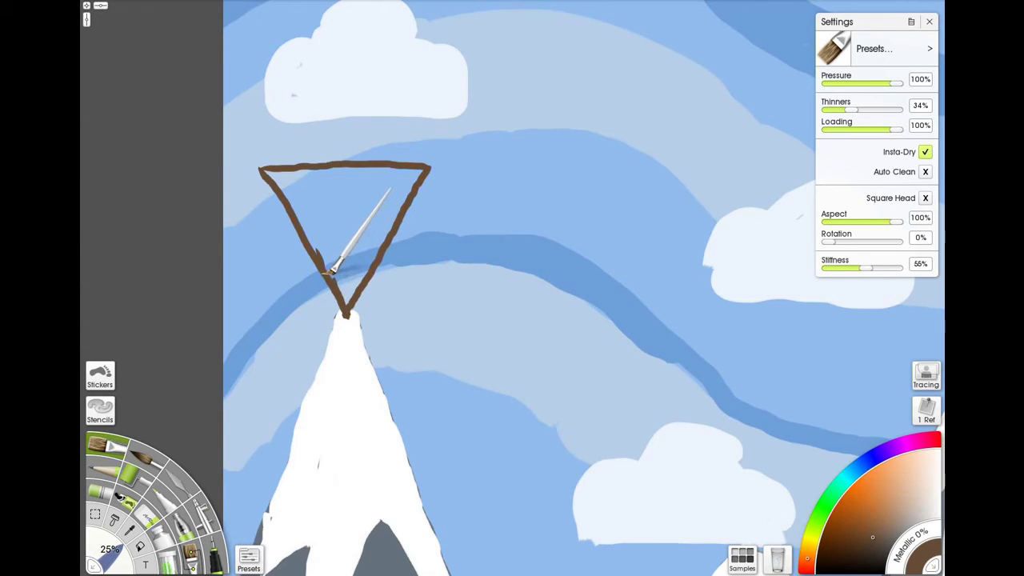
mouse_move(319, 247)
left_mouse_down()
mouse_move(310, 228)
mouse_move(328, 240)
mouse_move(323, 254)
mouse_move(307, 207)
mouse_move(301, 217)
mouse_move(288, 199)
left_mouse_up()
scroll(293, 205, "up", 1)
scroll(299, 249, "down", 4)
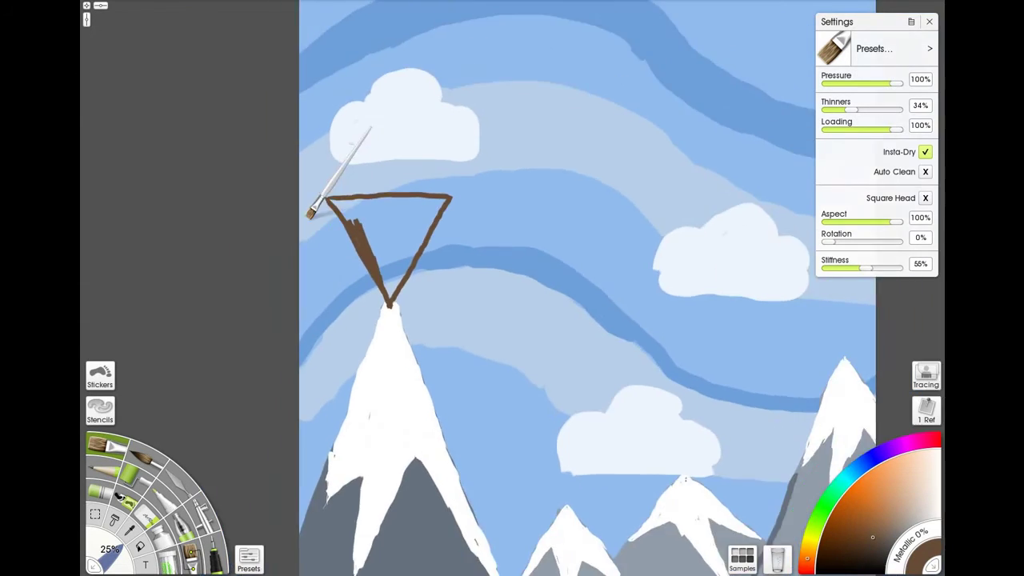
mouse_move(352, 224)
left_mouse_down()
mouse_move(362, 250)
mouse_move(364, 222)
left_mouse_up()
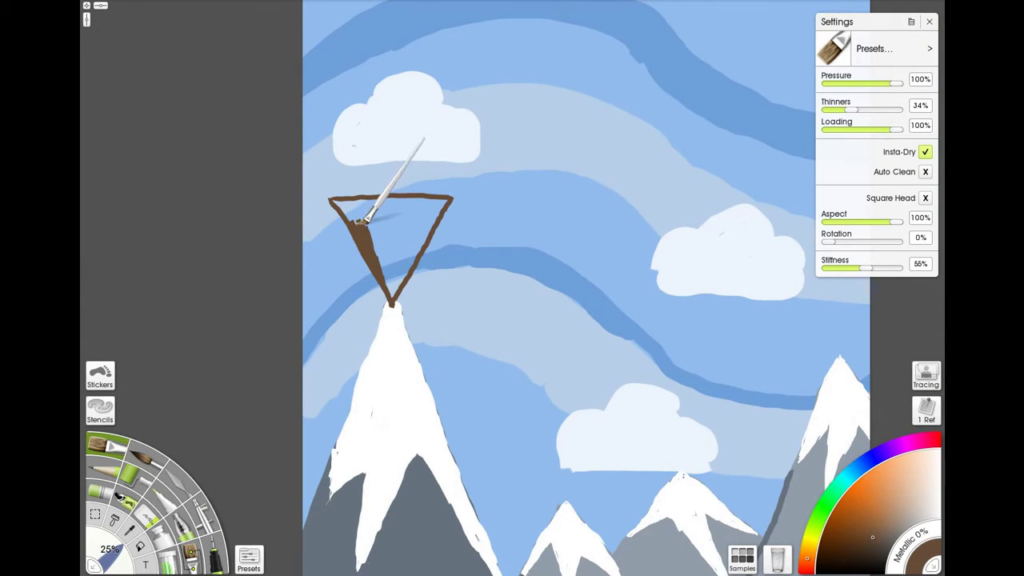
mouse_move(439, 220)
left_mouse_down()
mouse_move(393, 297)
mouse_move(419, 217)
mouse_move(398, 287)
mouse_move(433, 216)
left_mouse_up()
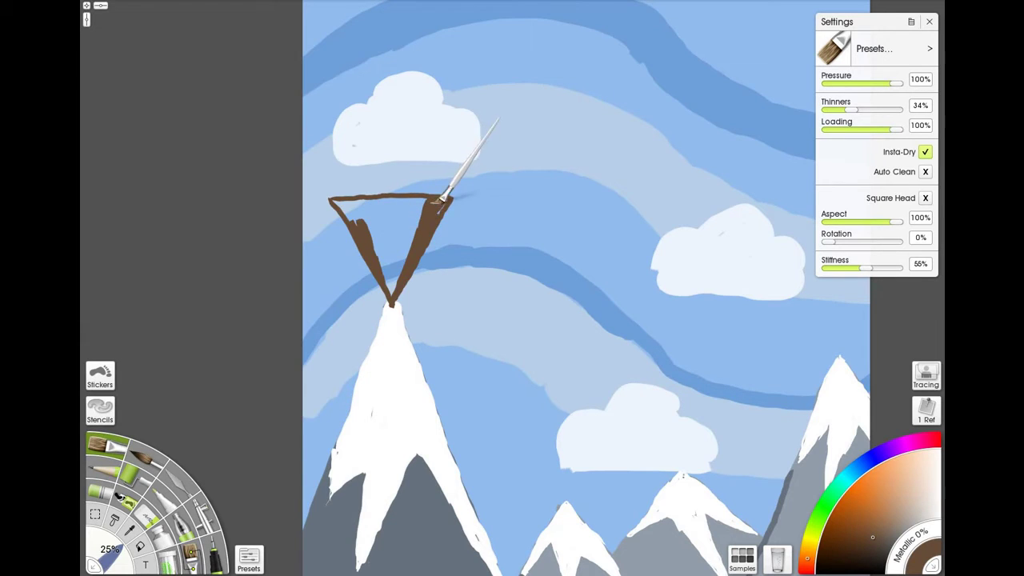
mouse_move(440, 202)
left_mouse_down()
mouse_move(330, 197)
mouse_move(362, 224)
left_mouse_up()
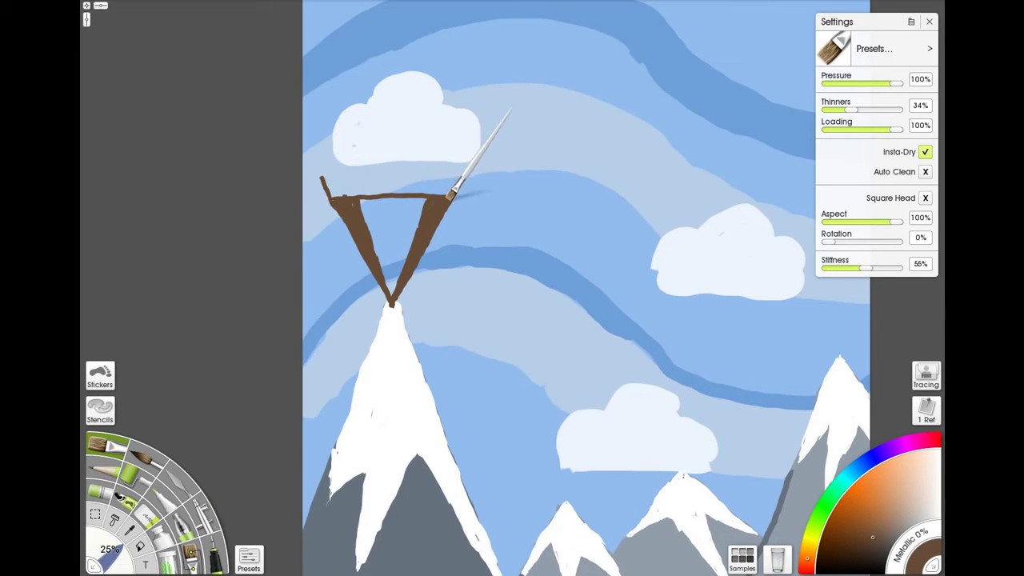
Step: Extend the triangle's upper corners into raised points, join them with a sagging back line and fill the corners brown
left_click_drag(453, 195, 462, 171)
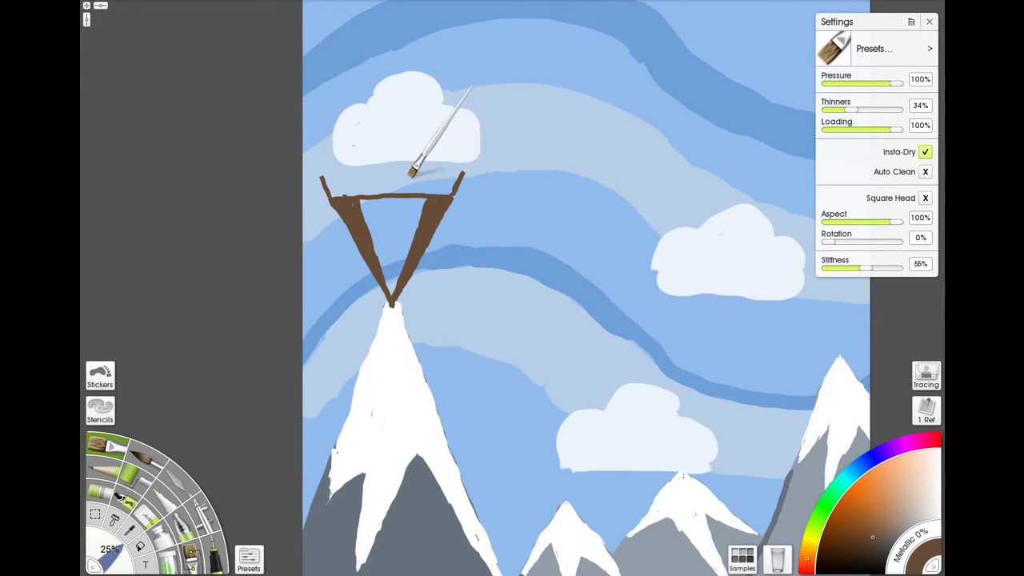
left_click_drag(326, 174, 427, 186)
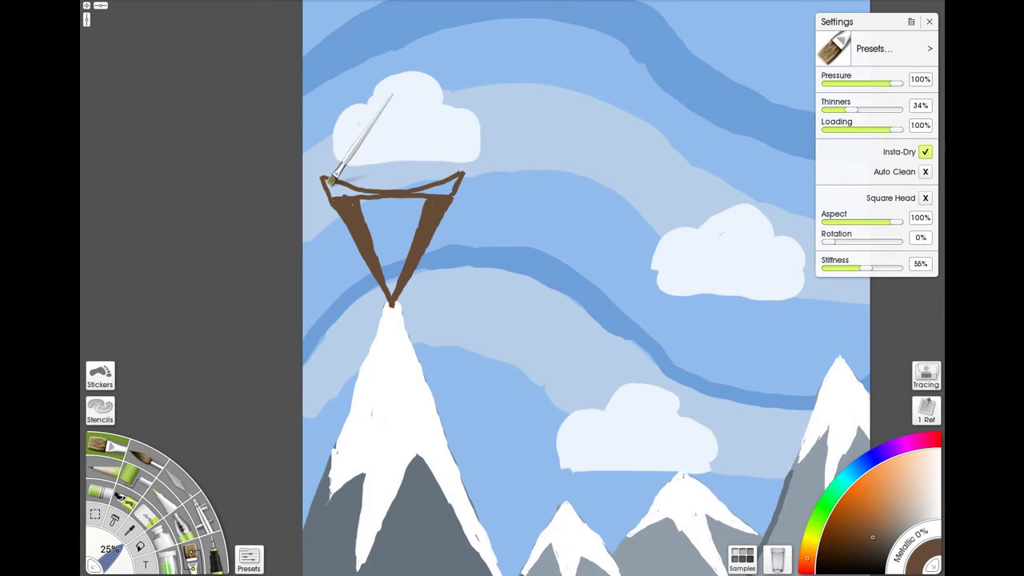
mouse_move(324, 176)
left_mouse_down()
mouse_move(381, 198)
mouse_move(339, 189)
mouse_move(346, 198)
mouse_move(434, 183)
left_mouse_up()
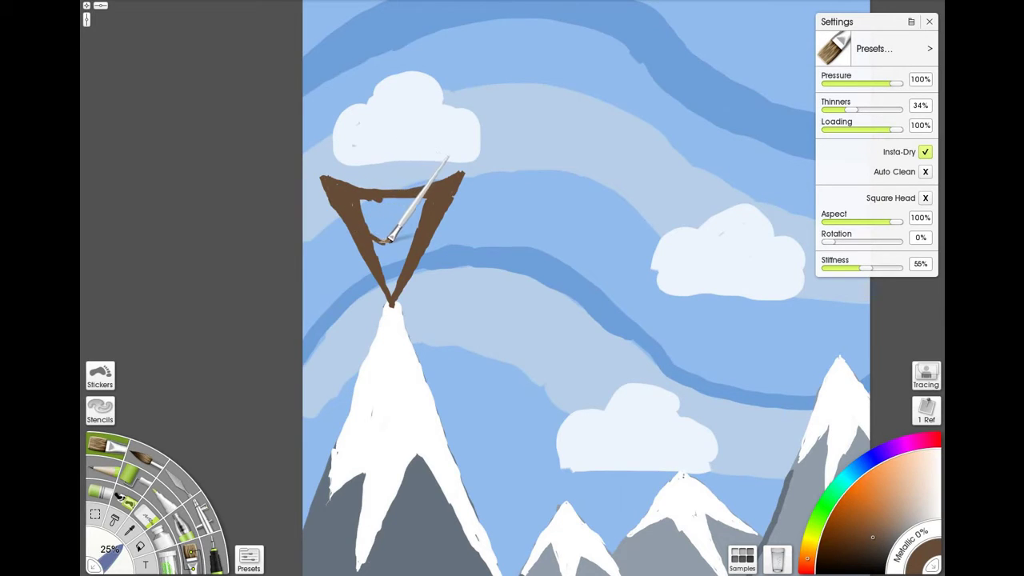
Step: Paint a curved belly line between the two legs and fill the animal's body above it with solid brown
left_click_drag(390, 241, 416, 237)
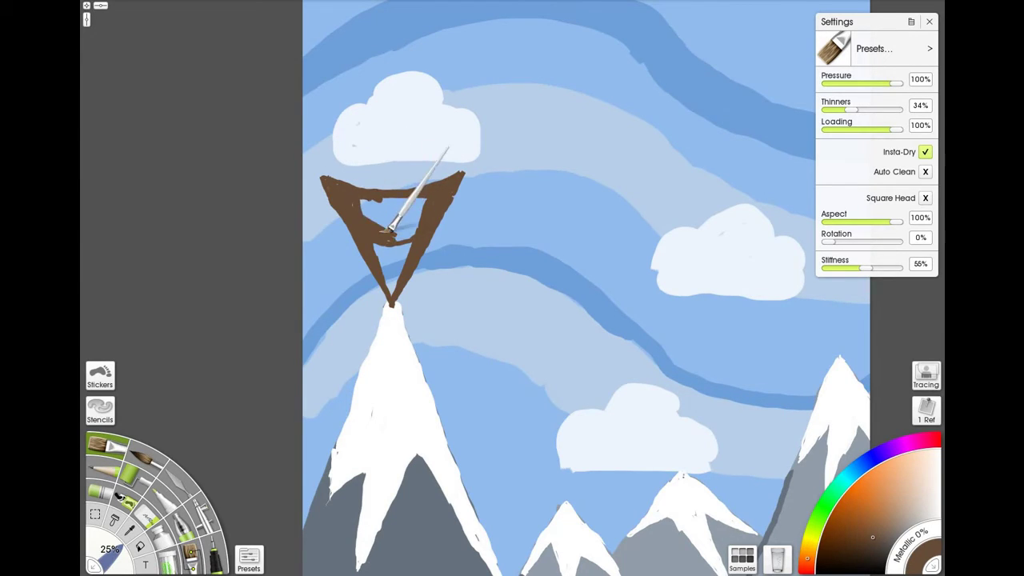
mouse_move(390, 230)
left_mouse_down()
mouse_move(347, 196)
mouse_move(437, 195)
mouse_move(419, 209)
mouse_move(359, 207)
mouse_move(424, 203)
mouse_move(400, 201)
mouse_move(413, 209)
mouse_move(392, 225)
mouse_move(379, 208)
mouse_move(387, 234)
left_mouse_up()
key("ctrl+z")
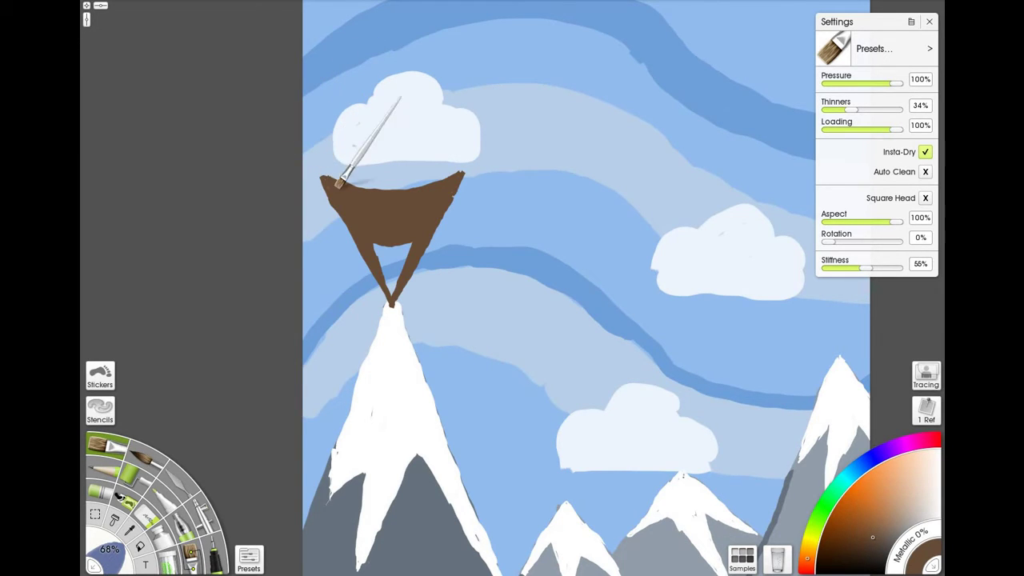
Step: Paint a brown wedge-shaped neck rising from the body's right point, plus the head's sloping top edge, using the brush at 26%
mouse_move(339, 187)
left_mouse_down("shift")
mouse_move(315, 176)
mouse_move(327, 175)
left_mouse_up("shift")
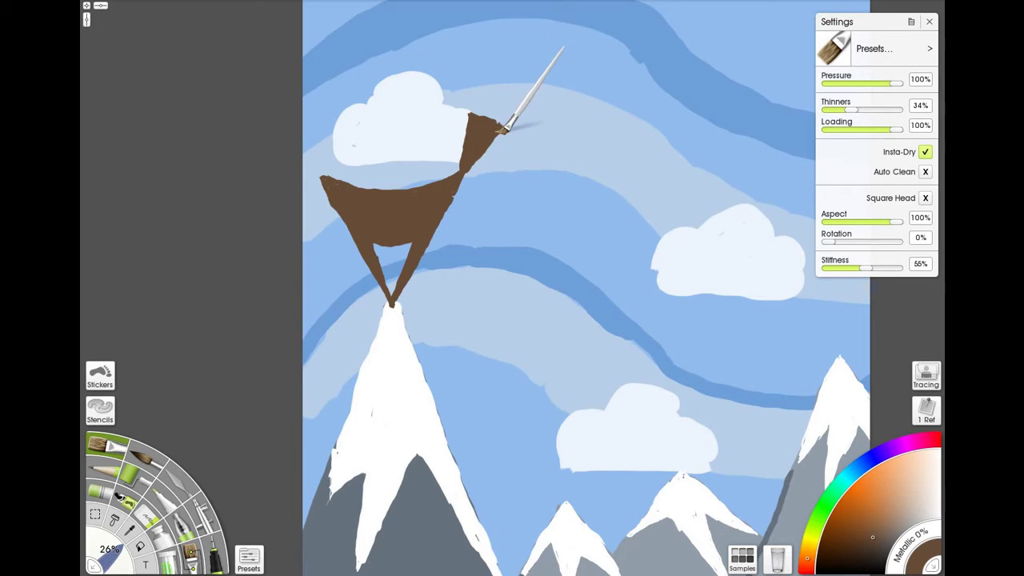
mouse_move(502, 129)
left_mouse_down()
mouse_move(552, 146)
mouse_move(529, 156)
left_mouse_up()
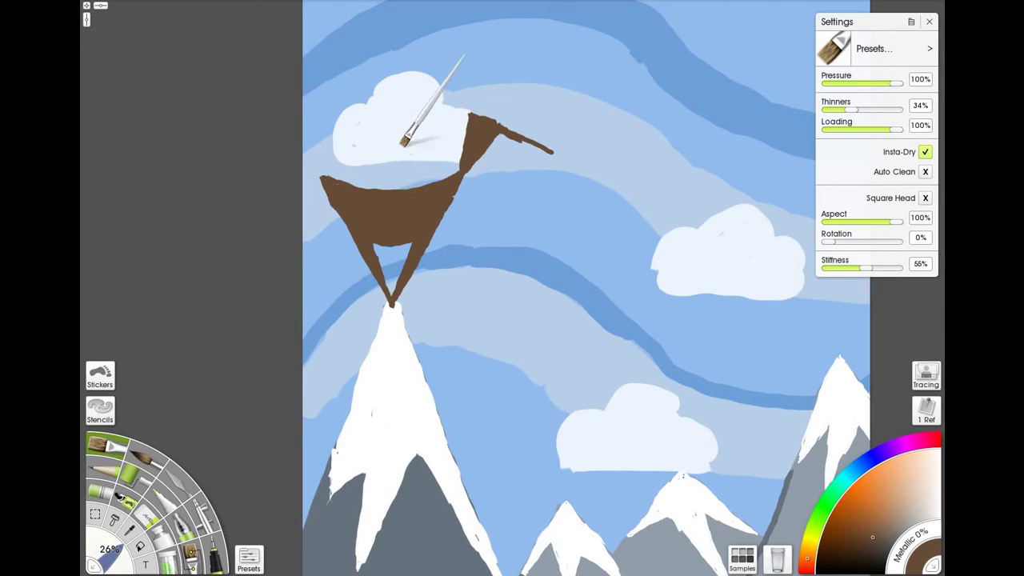
left_click_drag(467, 114, 400, 146)
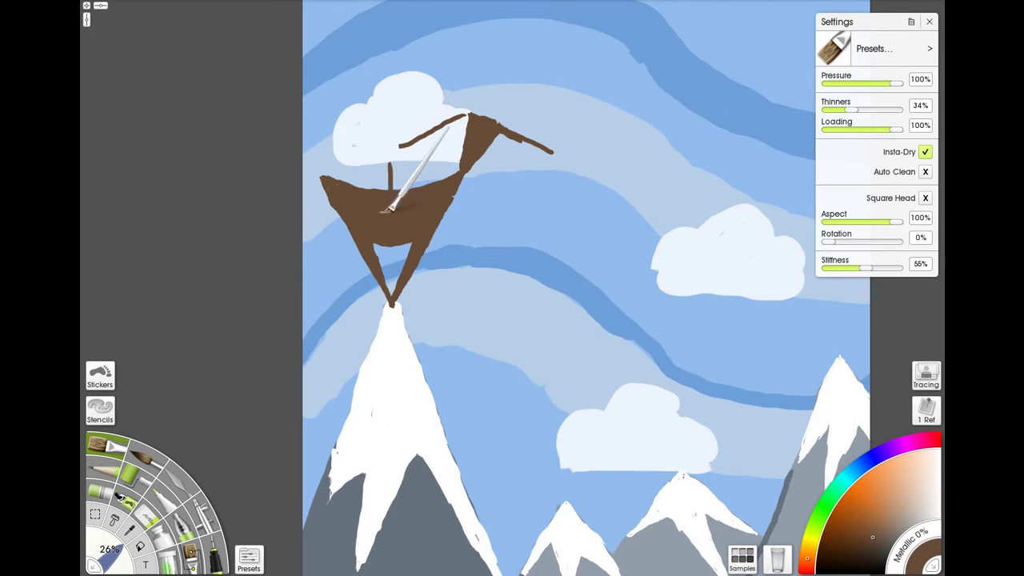
mouse_move(389, 188)
left_mouse_down()
mouse_move(399, 166)
mouse_move(398, 198)
left_mouse_up()
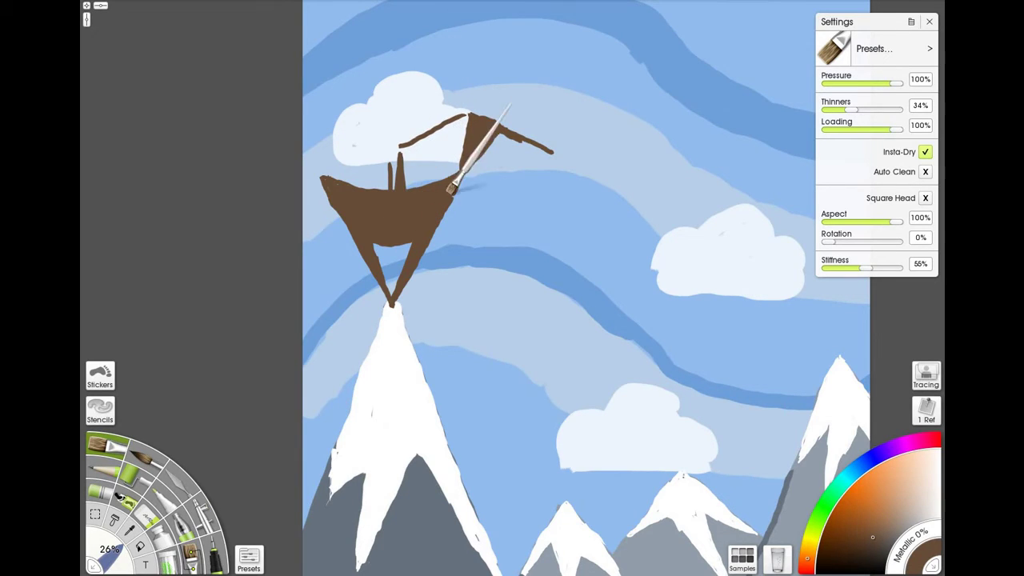
key("ctrl+z")
key("ctrl+z")
key("ctrl+z")
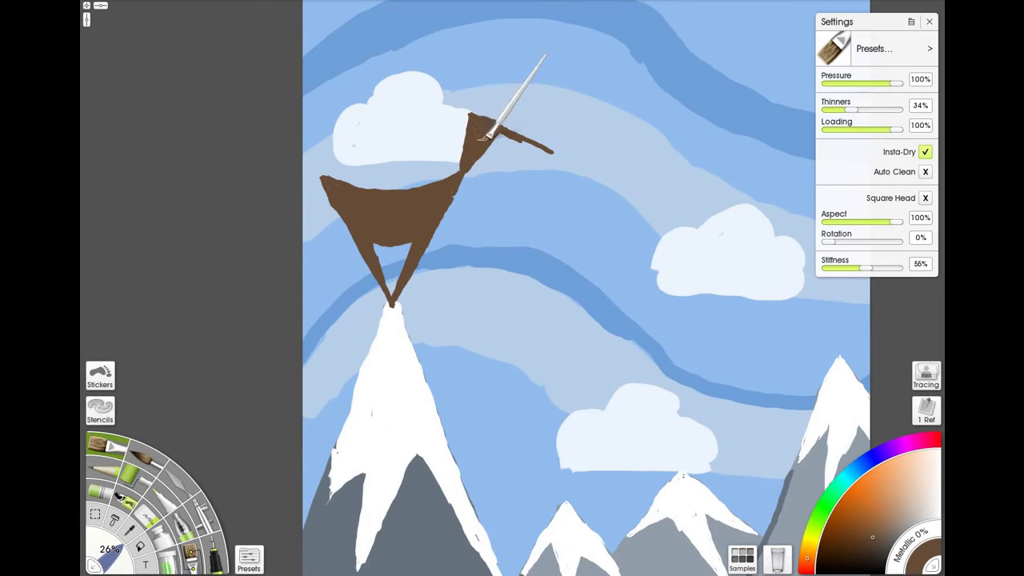
Step: Outline the animal's blocky, downward-tilted head, fill it with solid brown and add a pointed ear behind it
left_click_drag(494, 148, 520, 181)
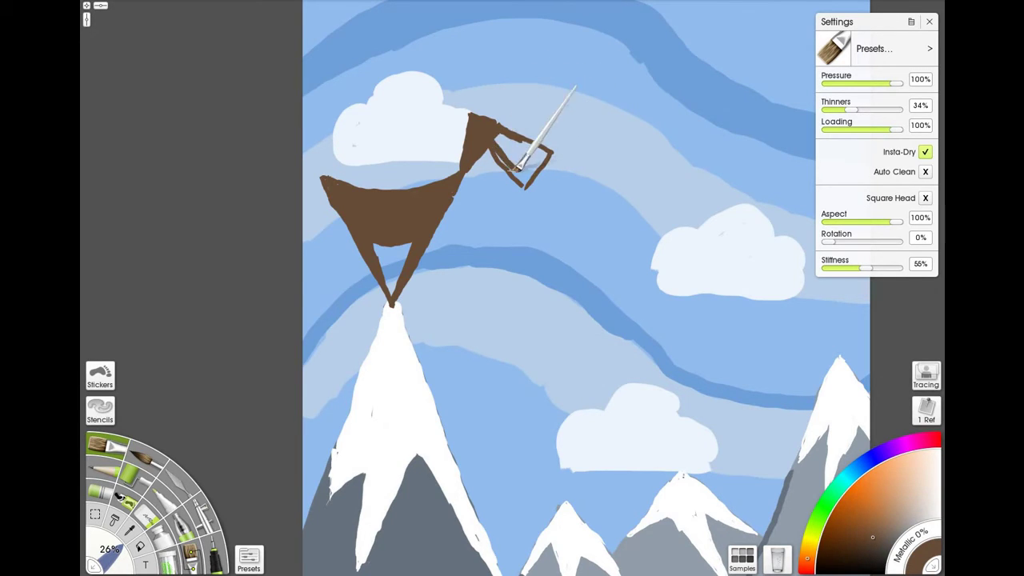
mouse_move(496, 144)
left_mouse_down()
mouse_move(532, 154)
mouse_move(515, 135)
mouse_move(545, 152)
mouse_move(528, 172)
mouse_move(490, 123)
mouse_move(537, 149)
left_mouse_up()
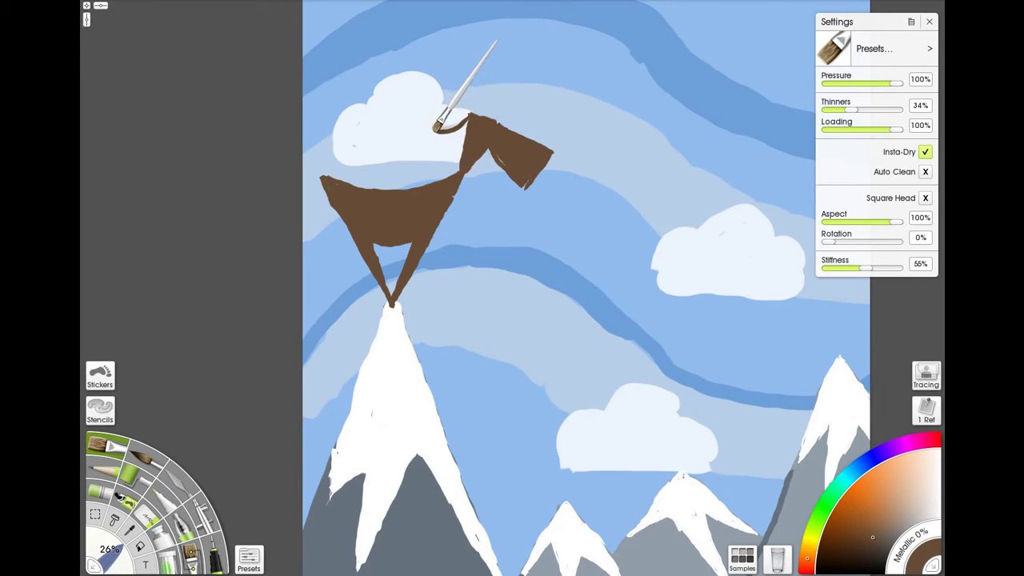
left_click_drag(429, 127, 435, 140)
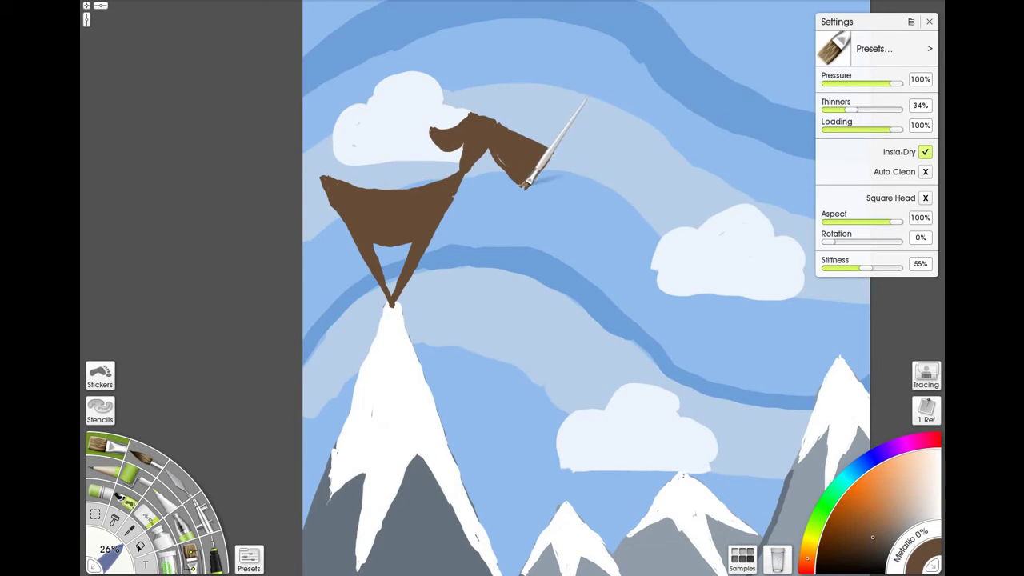
Step: Tidy the head's brown edge and paint a curled brown tail with a short lower prong at the body's rear upper point
mouse_move(524, 184)
left_mouse_down()
mouse_move(499, 150)
mouse_move(499, 160)
mouse_move(498, 130)
left_mouse_up()
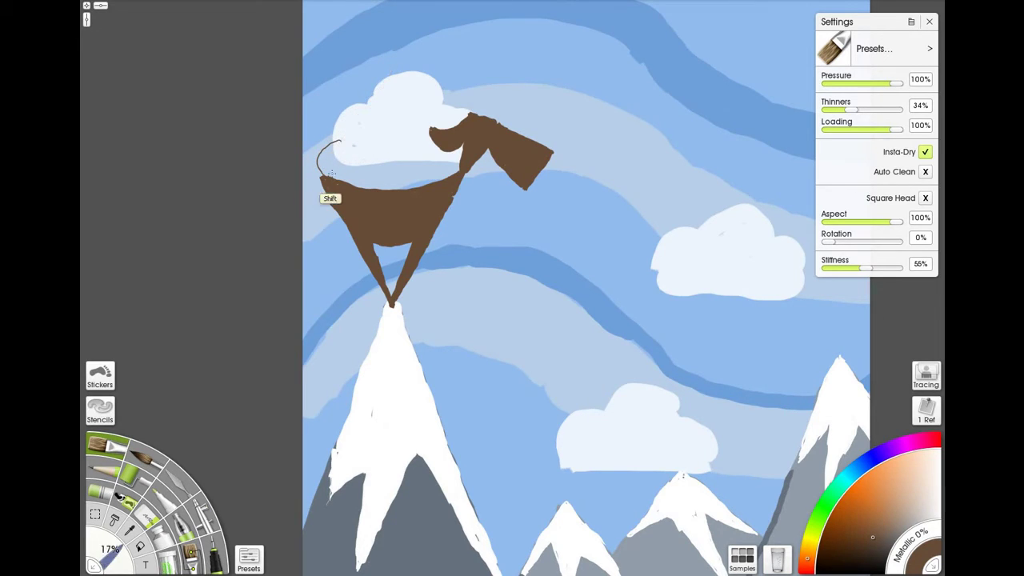
left_click_drag(332, 174, 322, 171)
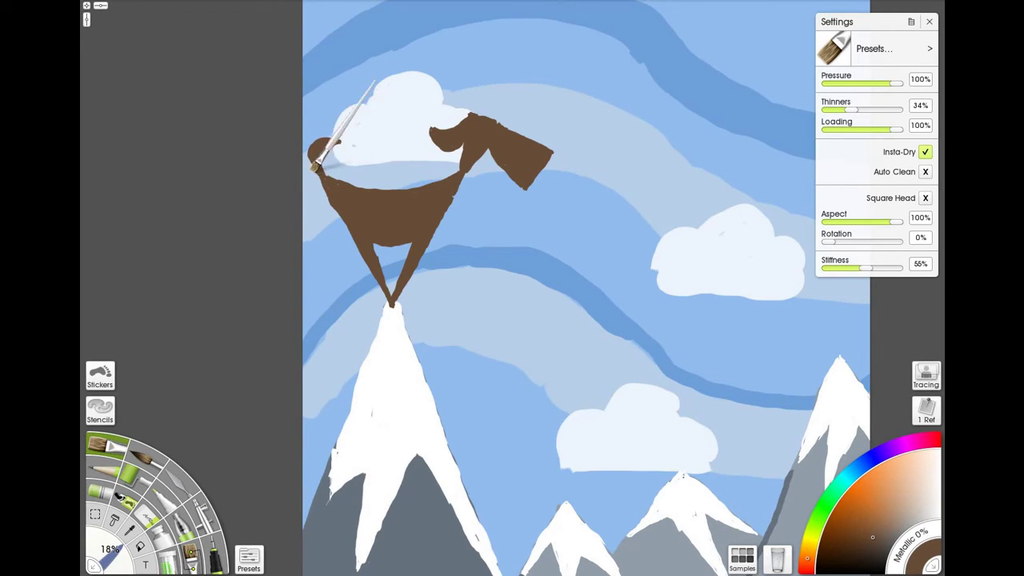
left_click_drag(323, 186, 319, 171)
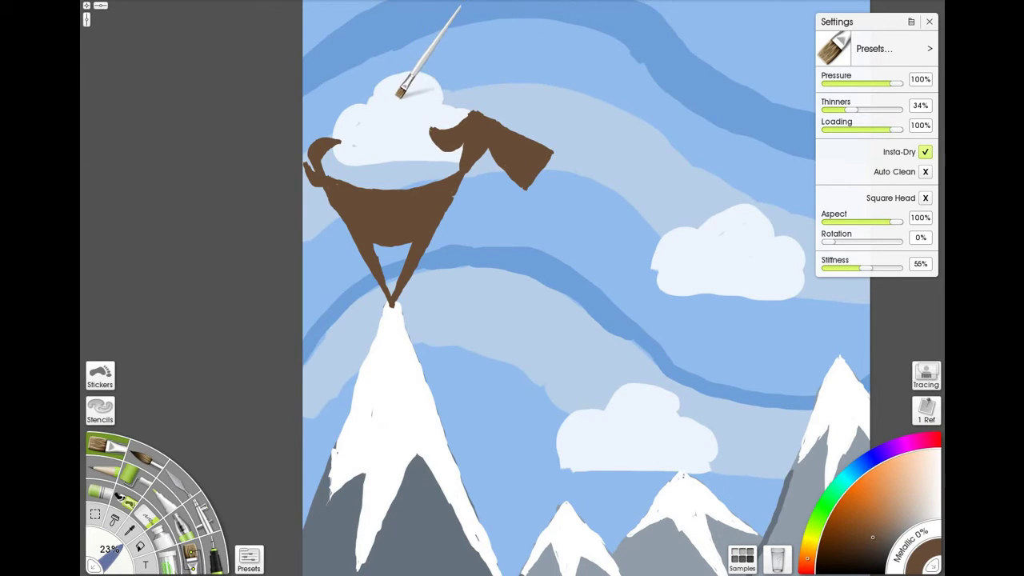
Step: Choose a light tan and paint a tapered horn curving back from the top of the head, with the brush at 23%
mouse_move(397, 87)
left_mouse_down()
mouse_move(450, 77)
mouse_move(480, 114)
left_mouse_up()
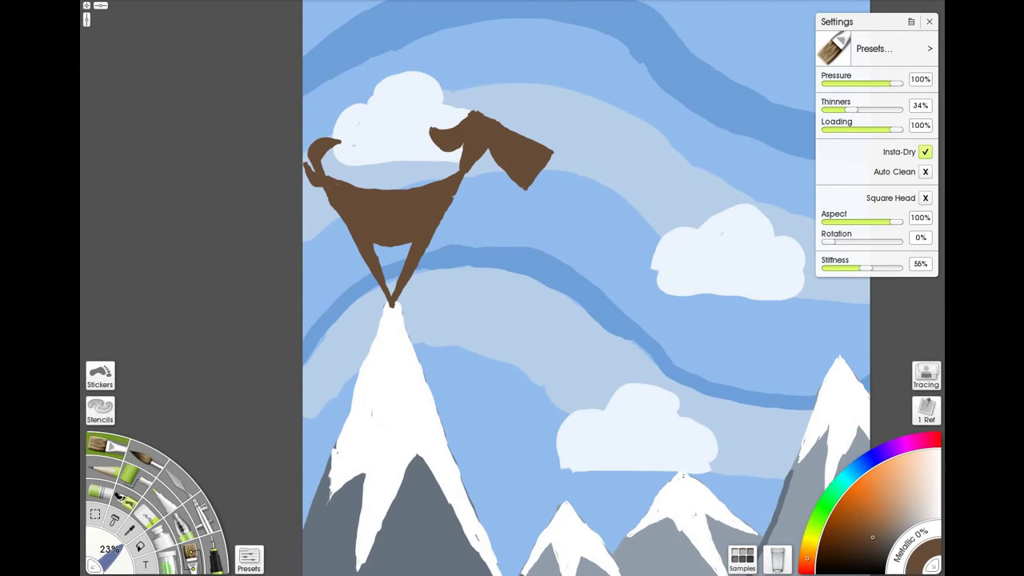
left_click(894, 514)
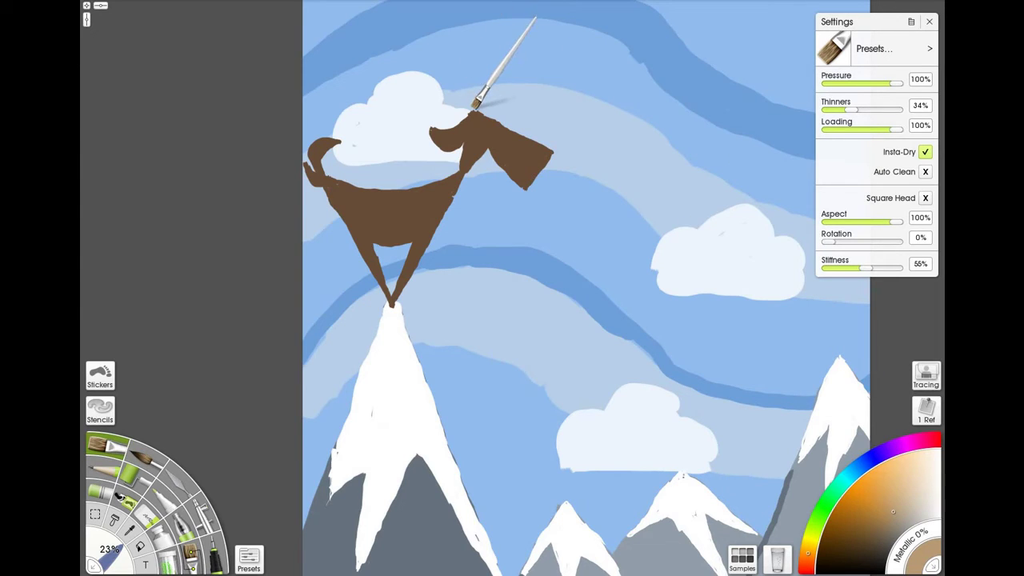
mouse_move(476, 111)
left_mouse_down()
mouse_move(421, 83)
mouse_move(396, 113)
mouse_move(400, 99)
mouse_move(410, 100)
mouse_move(400, 110)
mouse_move(431, 88)
mouse_move(481, 112)
mouse_move(434, 85)
mouse_move(417, 92)
mouse_move(477, 106)
left_mouse_up()
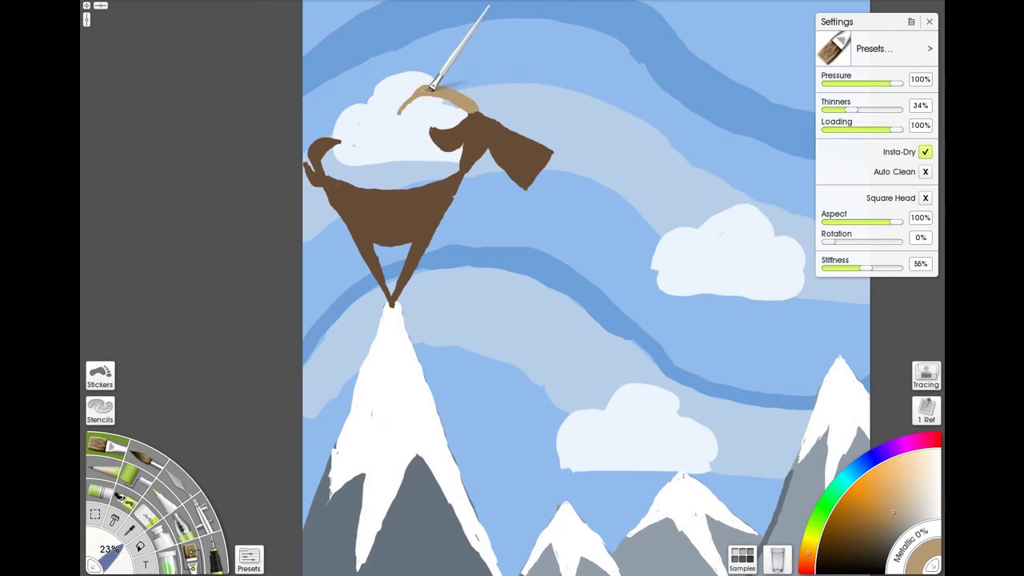
left_click_drag(409, 95, 431, 91)
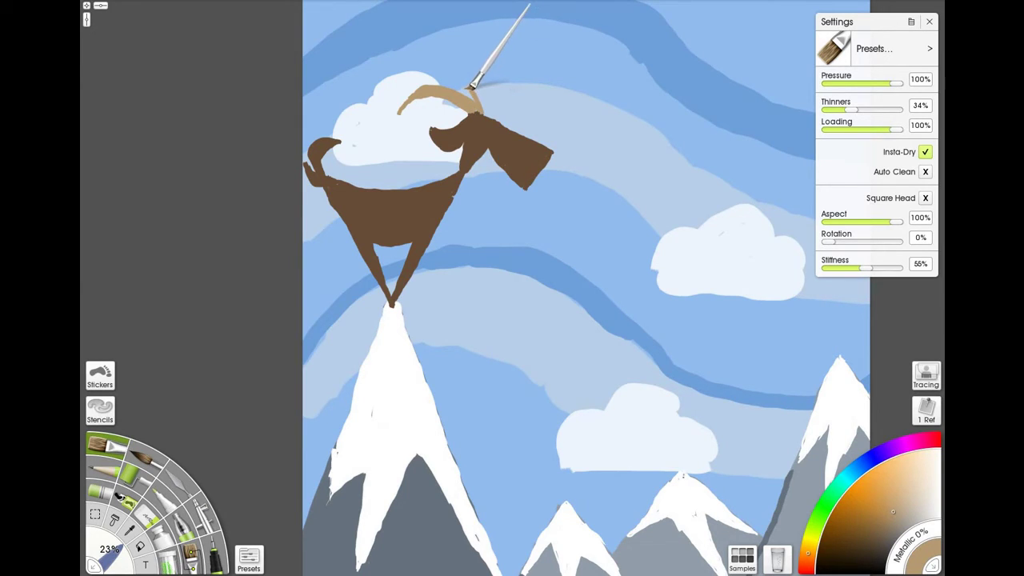
Step: Paint a second curved tan horn above the first and clean up where both meet the head with sampled tan and brown
left_click_drag(470, 86, 439, 68)
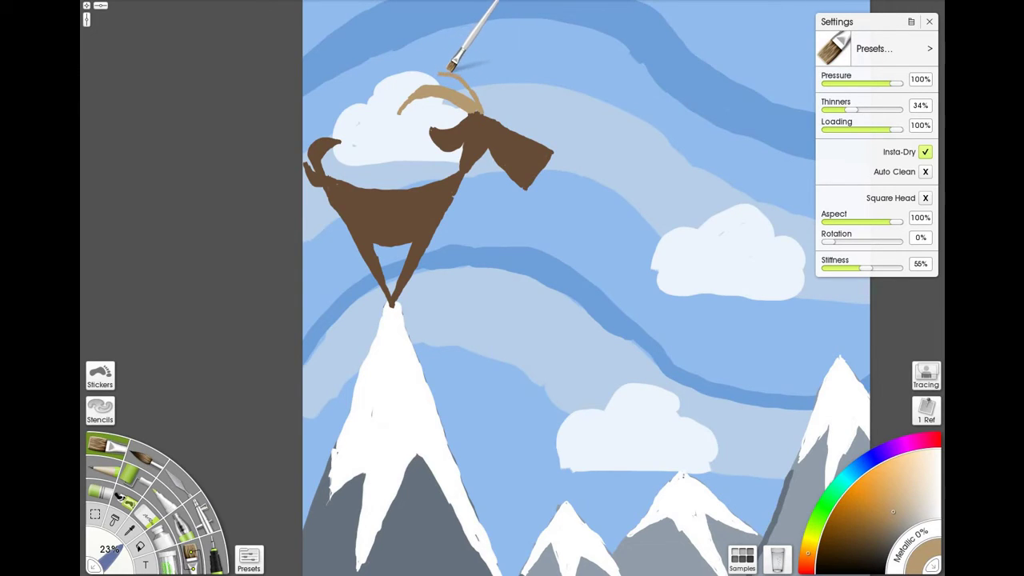
key("shift")
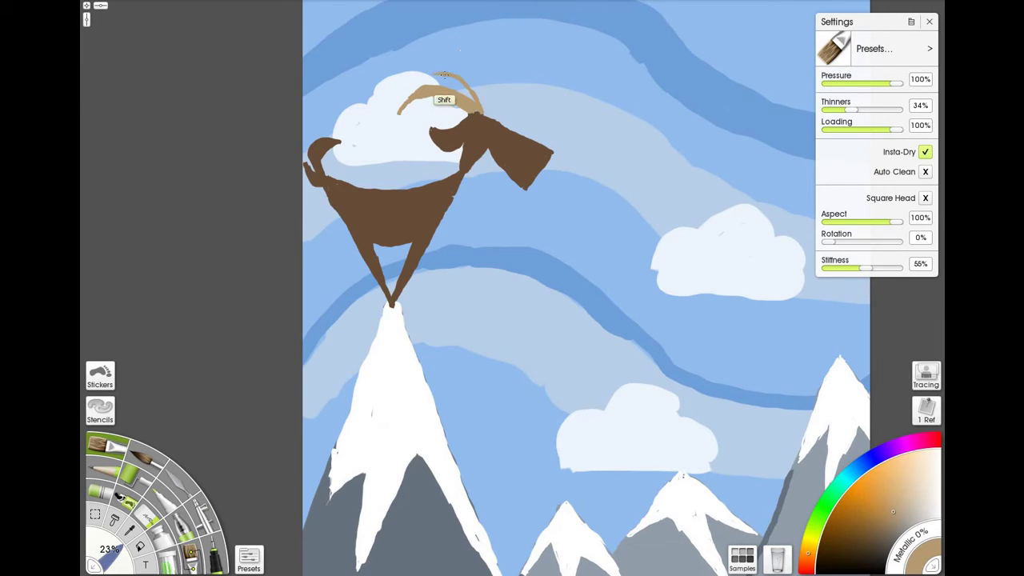
mouse_move(445, 74)
left_mouse_down("shift")
mouse_move(474, 101)
mouse_move(473, 87)
mouse_move(458, 81)
mouse_move(480, 108)
left_mouse_up("shift")
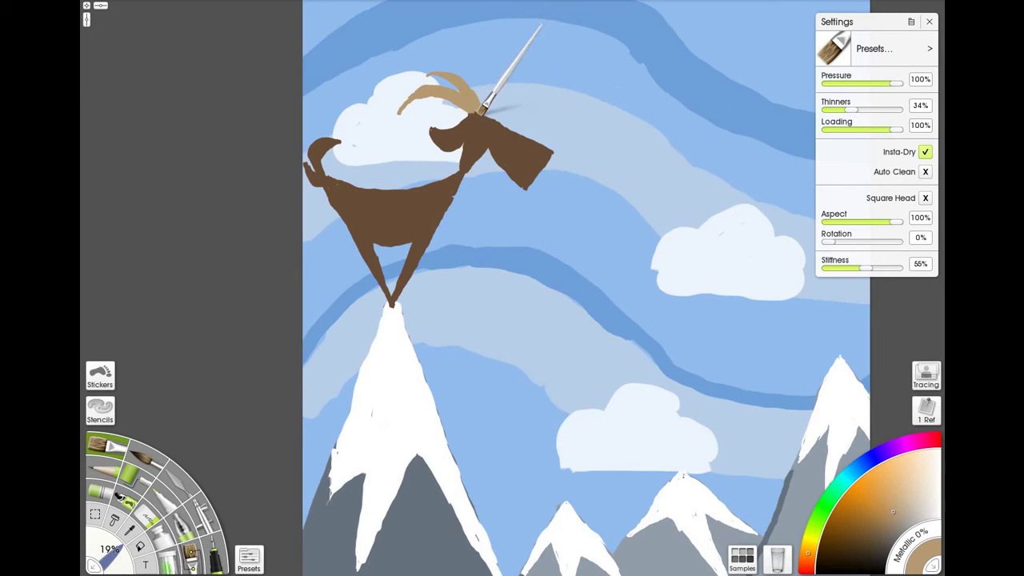
left_click(475, 141, "alt")
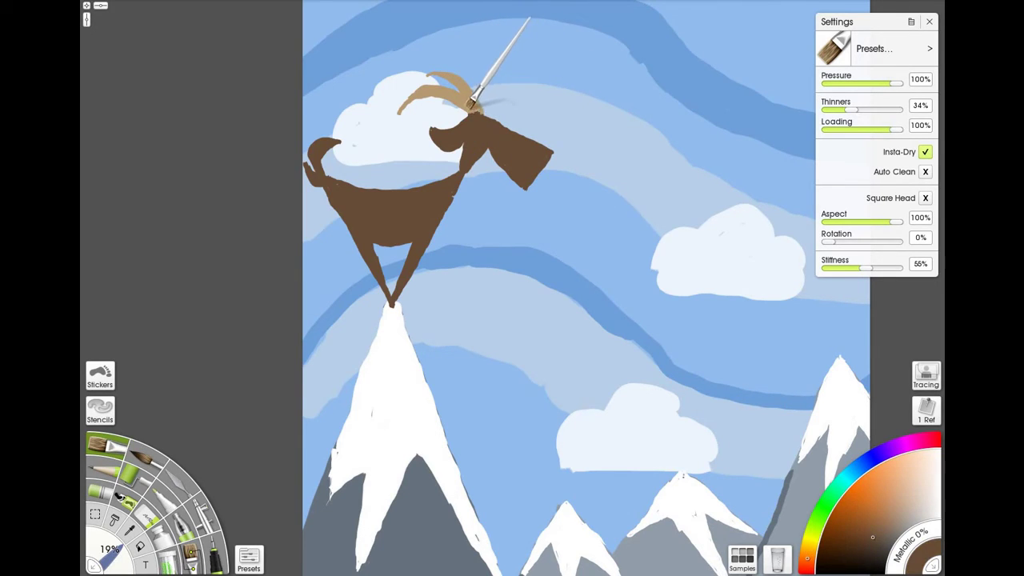
left_click(472, 102, "alt")
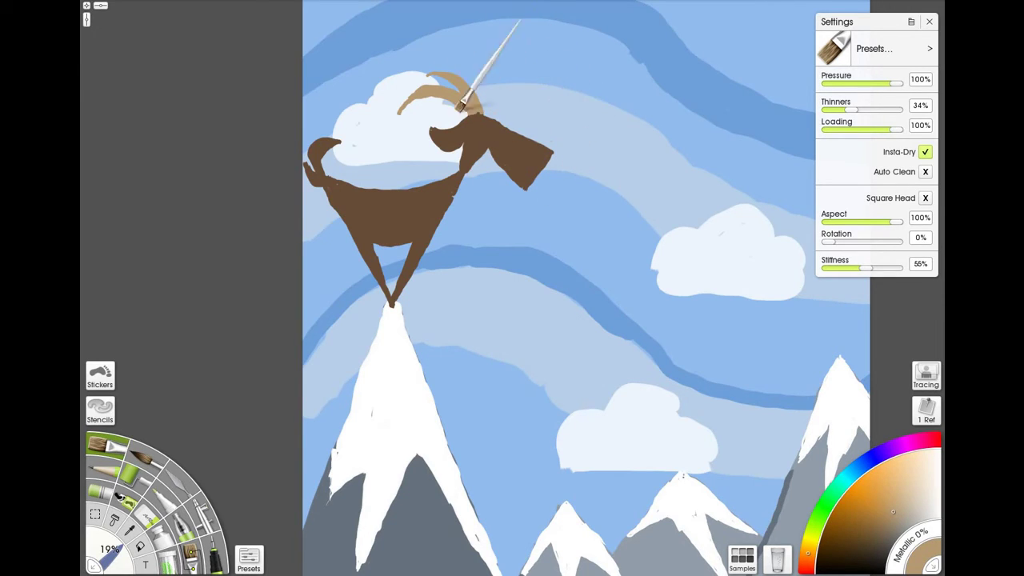
left_click(440, 222, "alt")
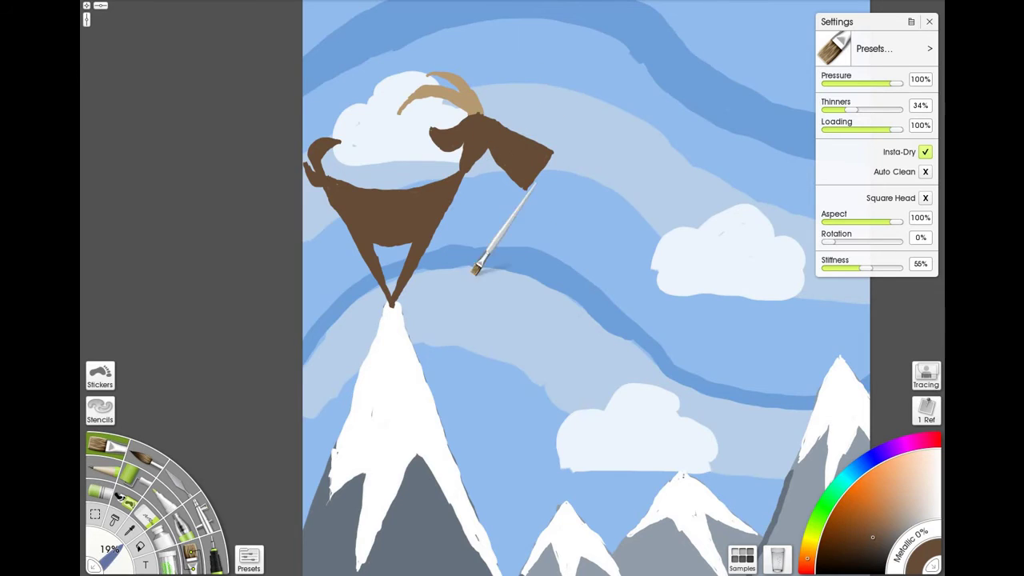
Step: Choose white and try a round eye outline on the head with the brush at 19%
mouse_move(519, 328)
left_mouse_down()
mouse_move(500, 123)
mouse_move(501, 152)
left_mouse_up()
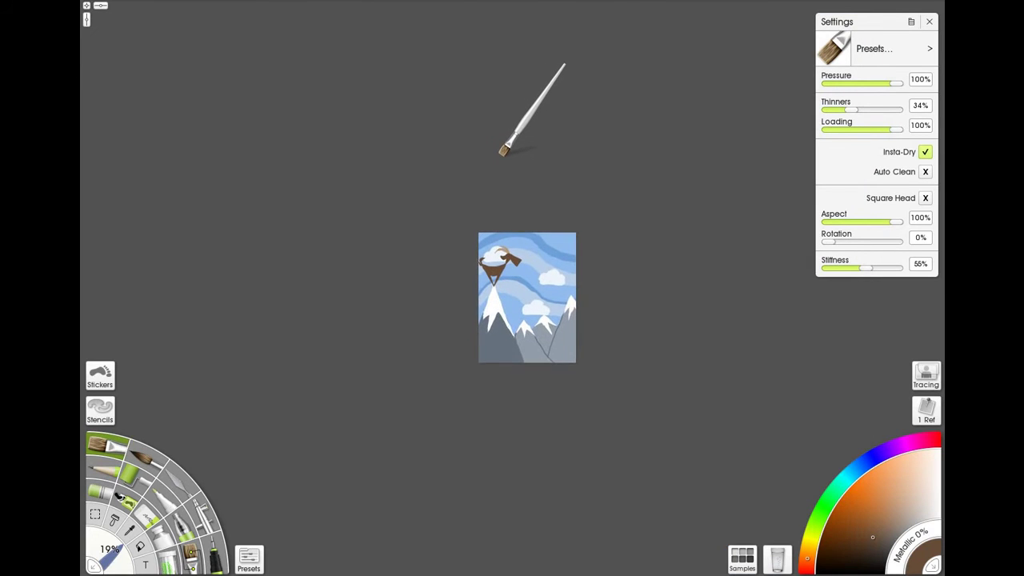
scroll(503, 153, "up", 10)
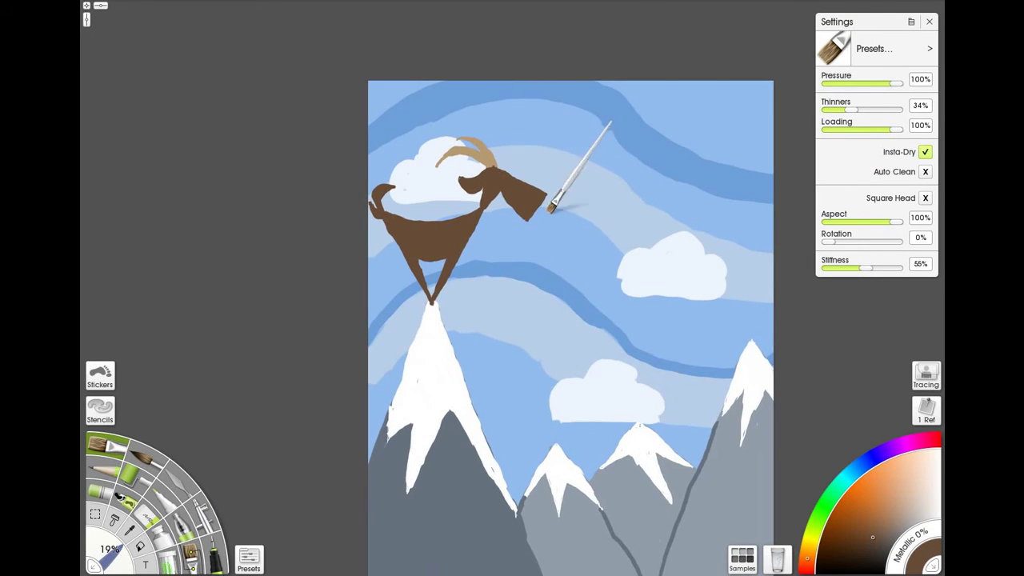
scroll(494, 128, "up", 3)
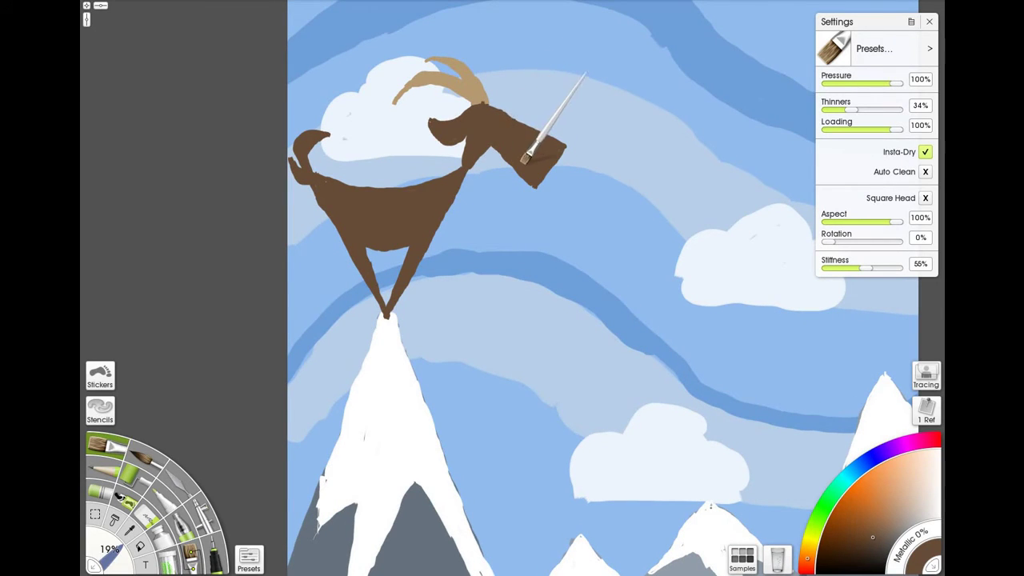
scroll(514, 154, "up", 2)
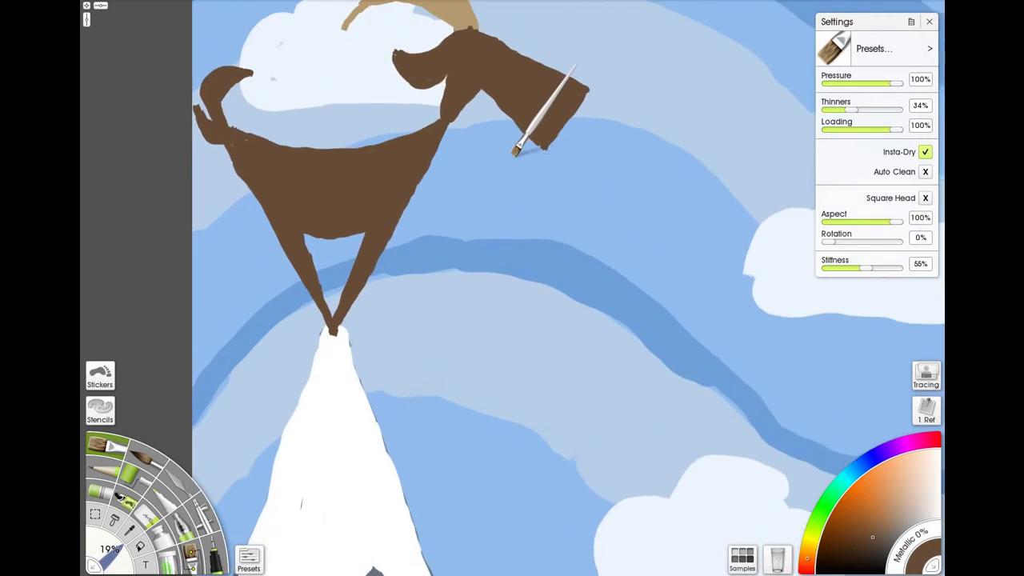
left_click_drag(518, 153, 506, 237)
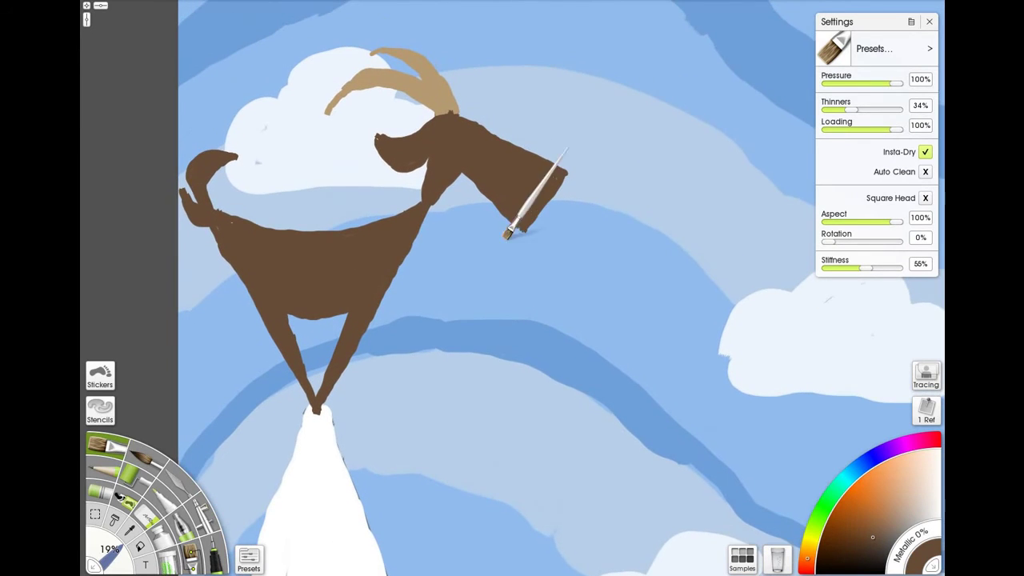
left_click(941, 478)
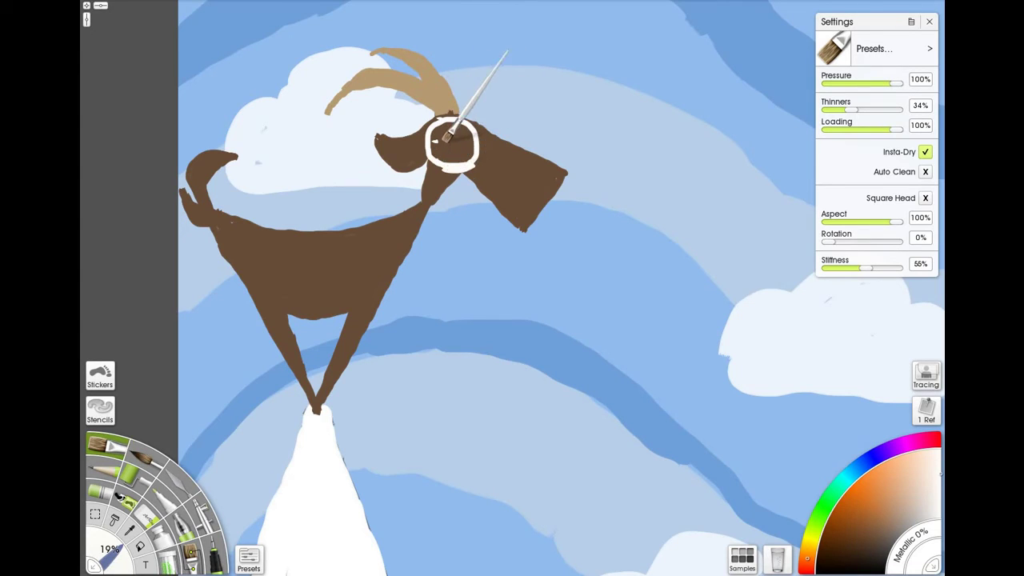
key("ctrl+z")
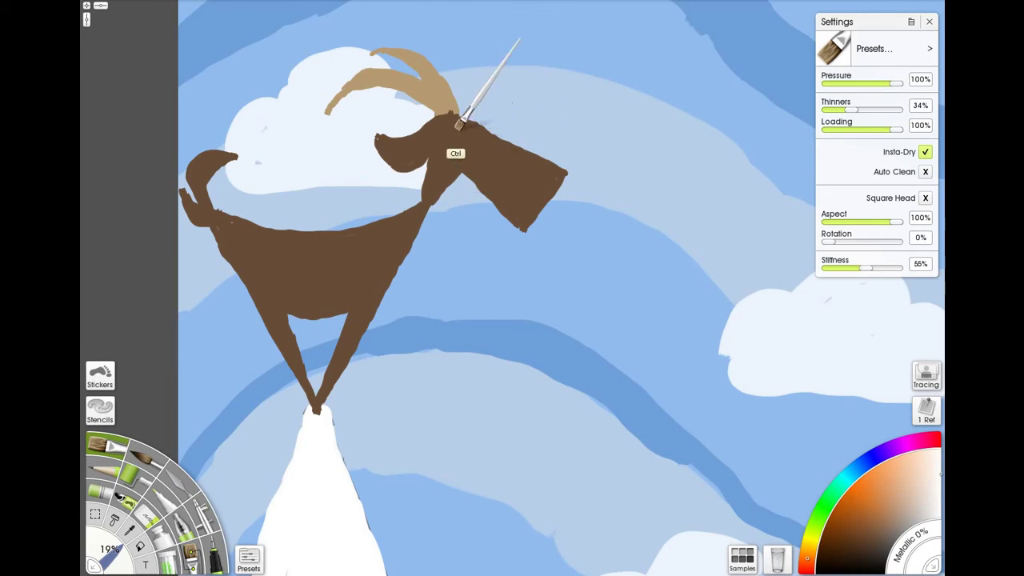
Step: Paint a small half-closed white eye on the head with a flat upper edge and curved lower edge, starting with the brush at 3%
scroll(454, 134, "up", 3)
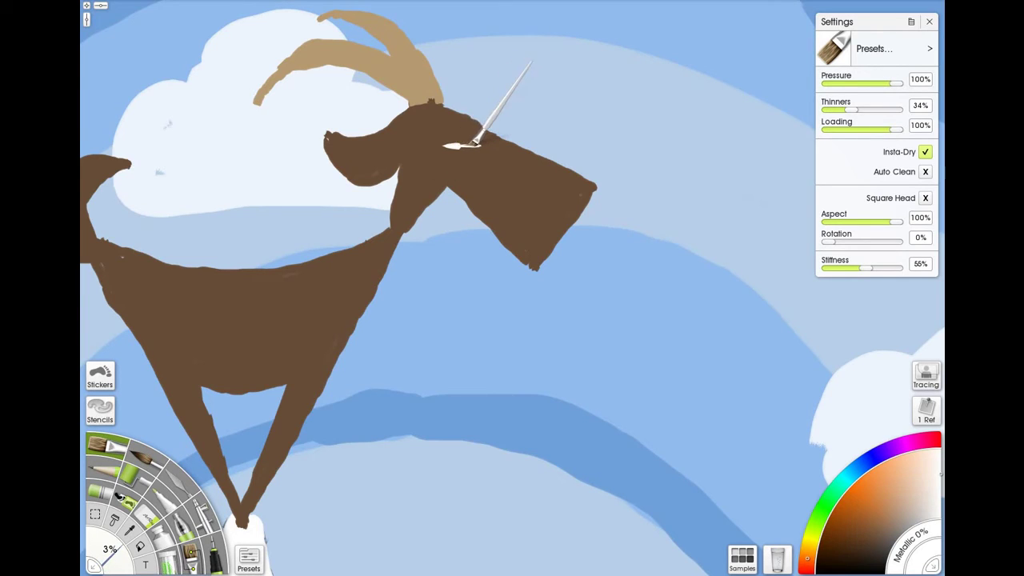
left_click_drag(445, 145, 438, 146)
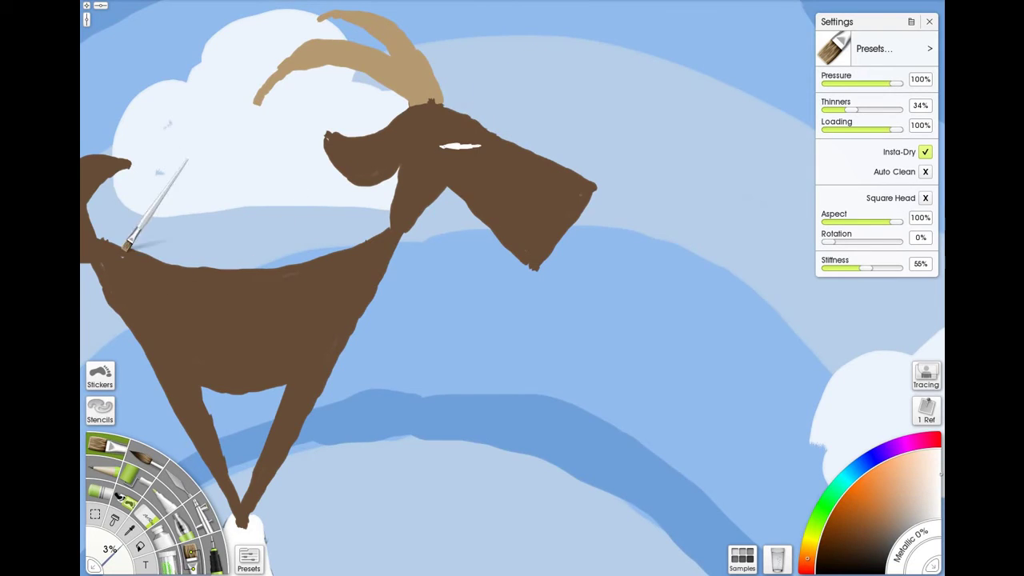
mouse_move(138, 251)
left_mouse_down()
mouse_move(189, 263)
mouse_move(270, 260)
mouse_move(371, 243)
left_mouse_up()
key("ctrl+z")
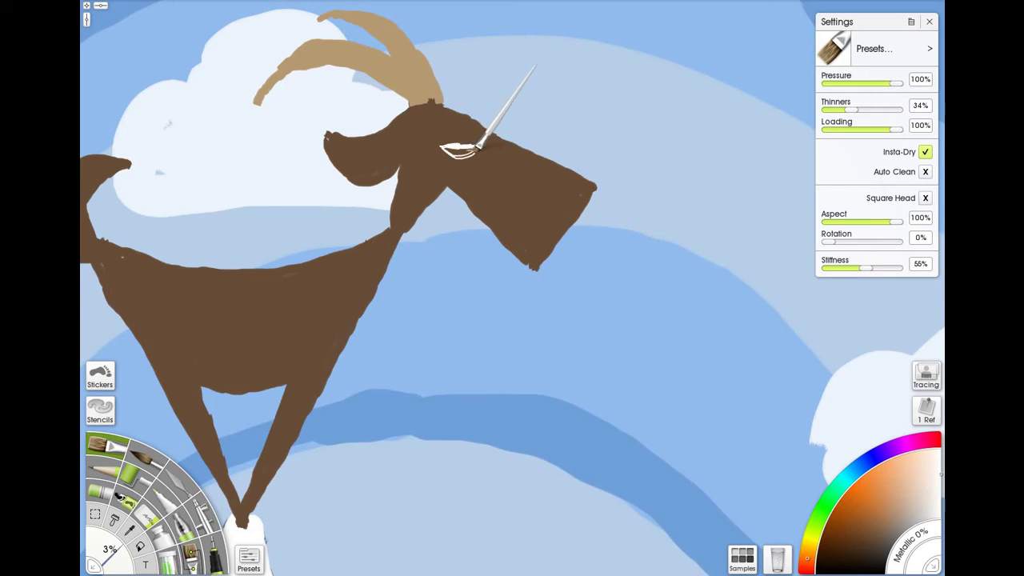
left_click_drag(443, 161, 451, 150)
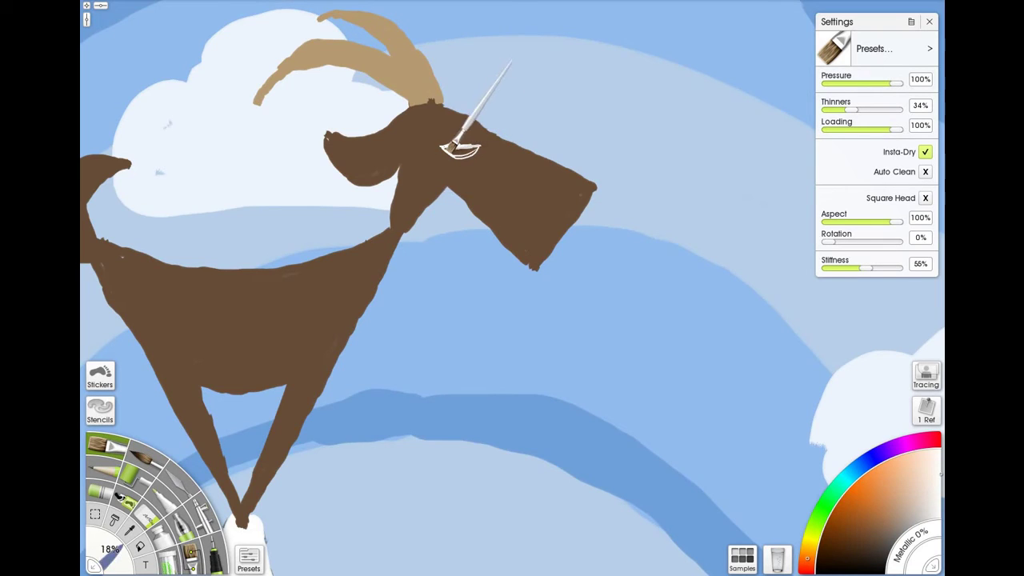
key("bracketleft")
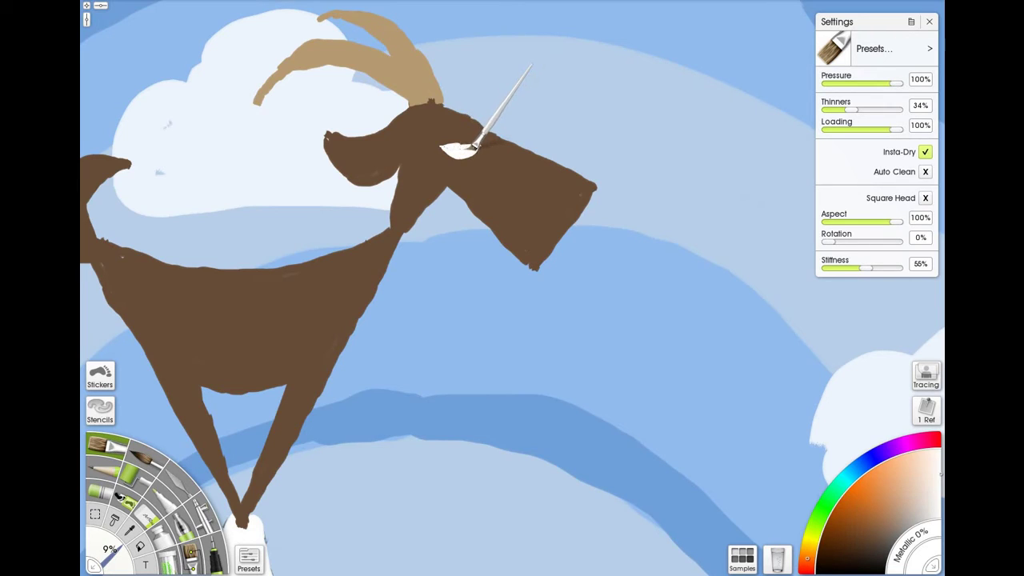
key("bracketleft")
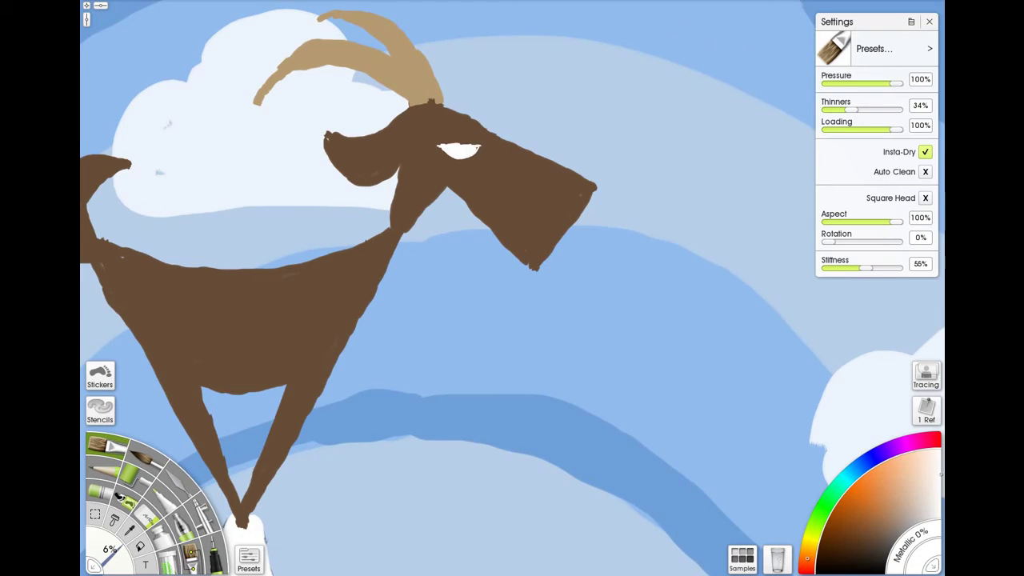
Step: Choose a salmon pink, outline a crescent inside the ear and fill it solid to form the inner ear, using the brush at 11%
left_click(906, 475)
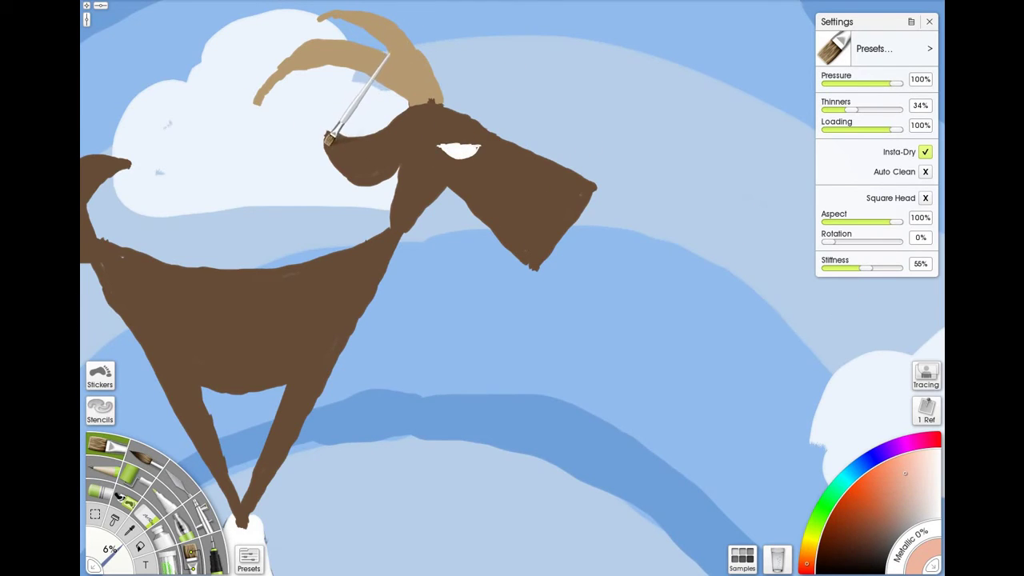
mouse_move(327, 142)
left_mouse_down()
mouse_move(364, 156)
mouse_move(408, 128)
mouse_move(368, 156)
mouse_move(347, 156)
mouse_move(329, 140)
mouse_move(347, 176)
mouse_move(378, 181)
mouse_move(391, 168)
left_mouse_up()
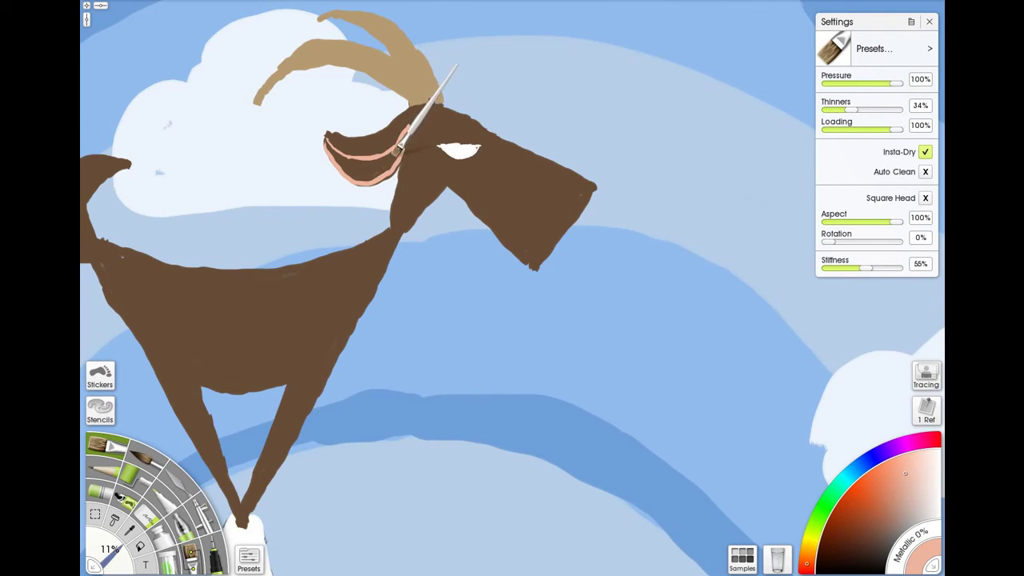
left_click_drag(339, 222, 369, 222)
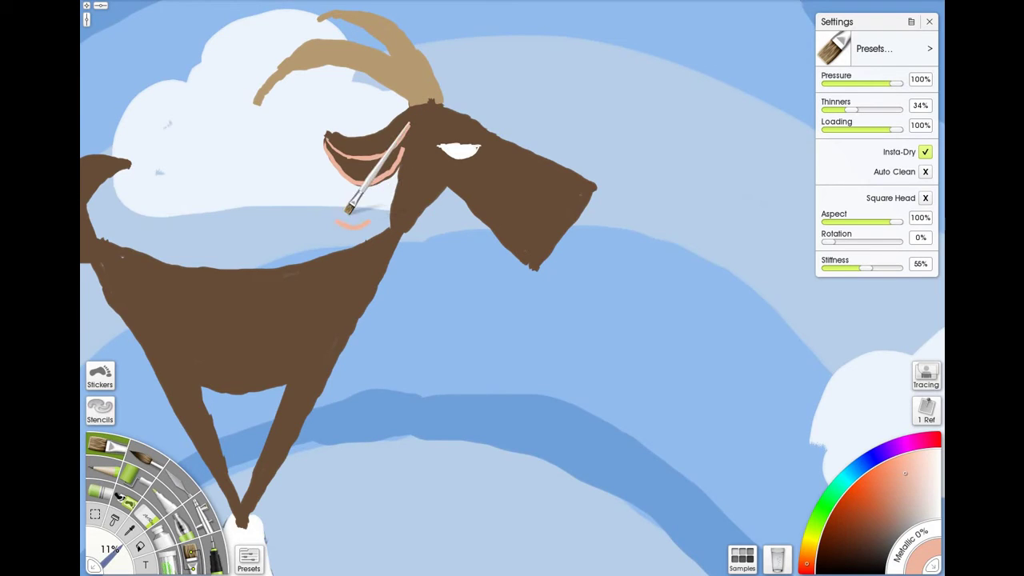
key("ctrl+z")
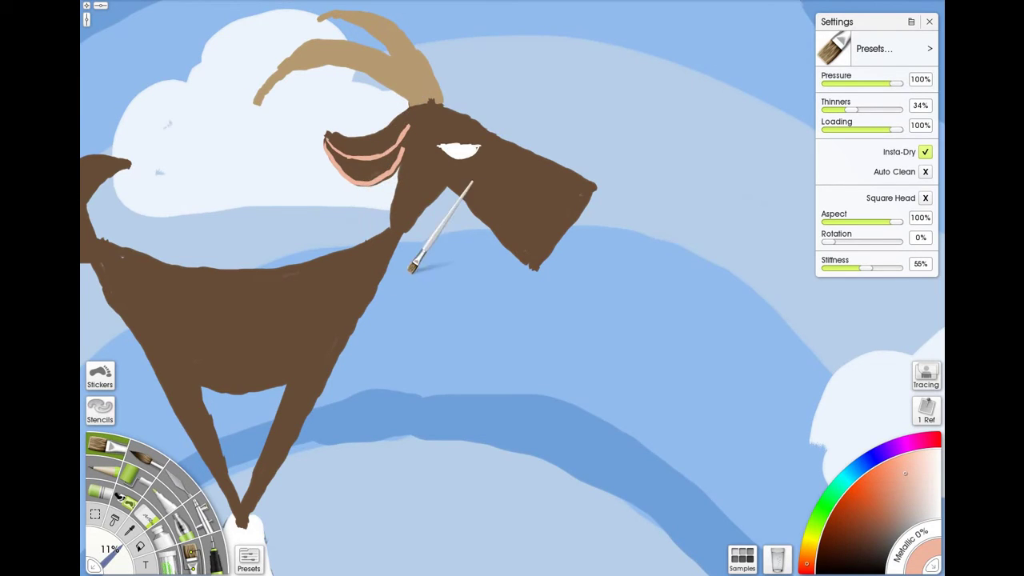
left_click_drag(417, 281, 470, 293)
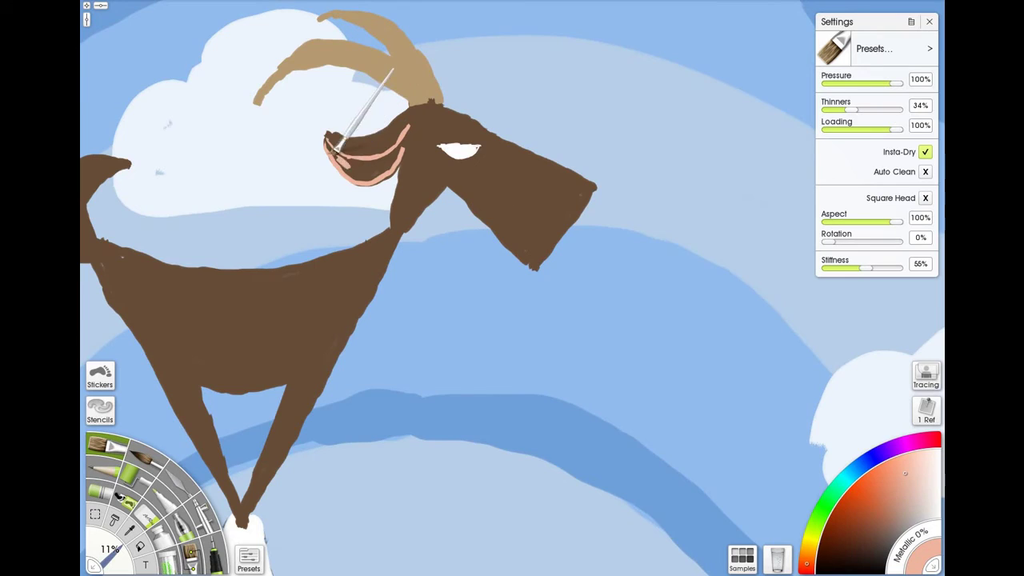
mouse_move(331, 148)
left_mouse_down()
mouse_move(357, 176)
mouse_move(348, 168)
mouse_move(382, 171)
mouse_move(405, 130)
mouse_move(406, 148)
mouse_move(382, 175)
mouse_move(334, 159)
mouse_move(379, 157)
mouse_move(364, 164)
mouse_move(378, 163)
mouse_move(376, 173)
mouse_move(392, 167)
mouse_move(369, 183)
mouse_move(393, 166)
mouse_move(393, 148)
mouse_move(360, 173)
mouse_move(345, 164)
mouse_move(368, 166)
mouse_move(328, 141)
left_mouse_up()
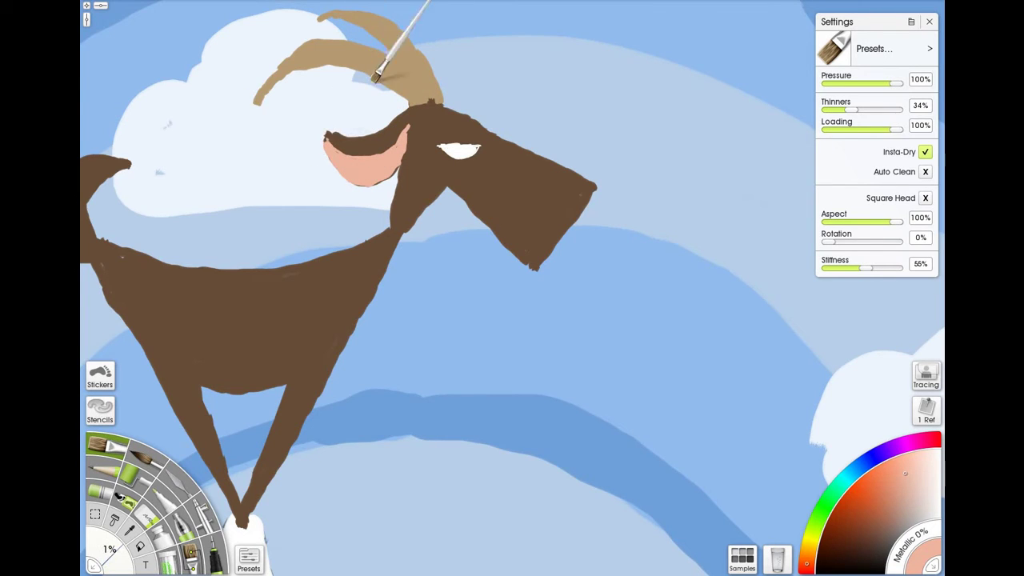
left_click_drag(388, 80, 411, 184)
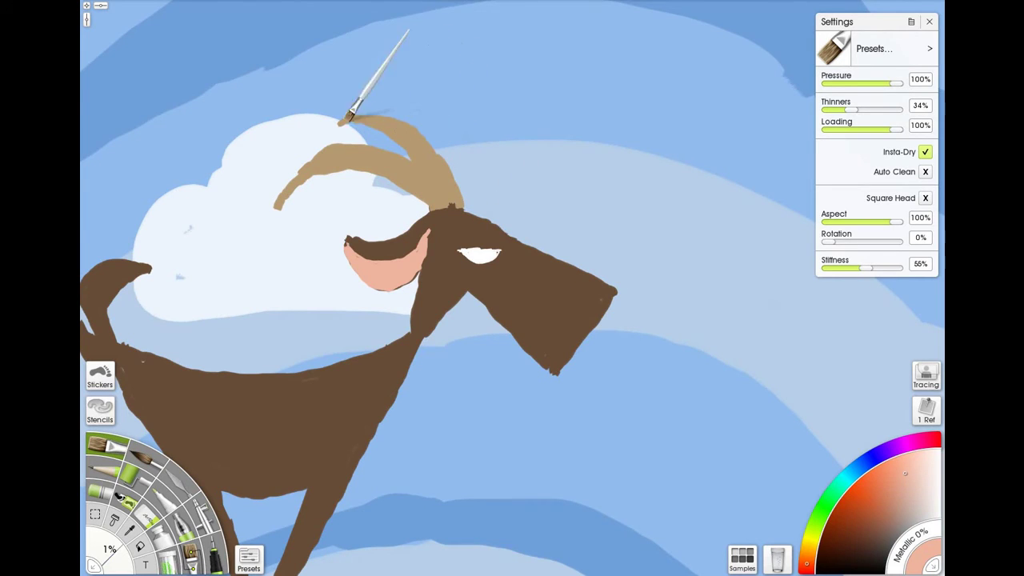
left_click_drag(294, 218, 324, 214)
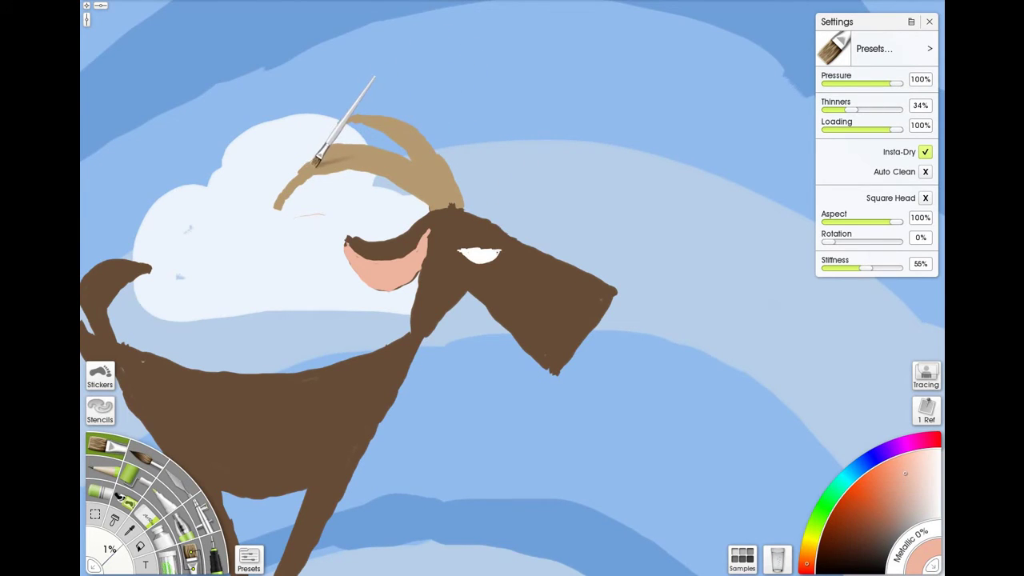
key("ctrl+z")
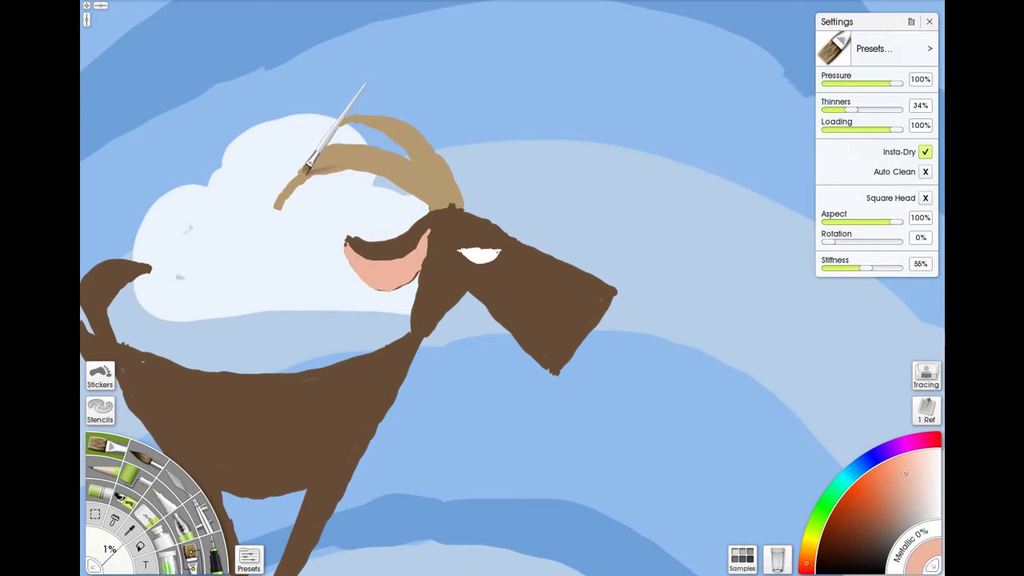
Step: Try a salmon pink patch in the sky below the goat's head and undo it
left_click_drag(306, 239, 288, 117)
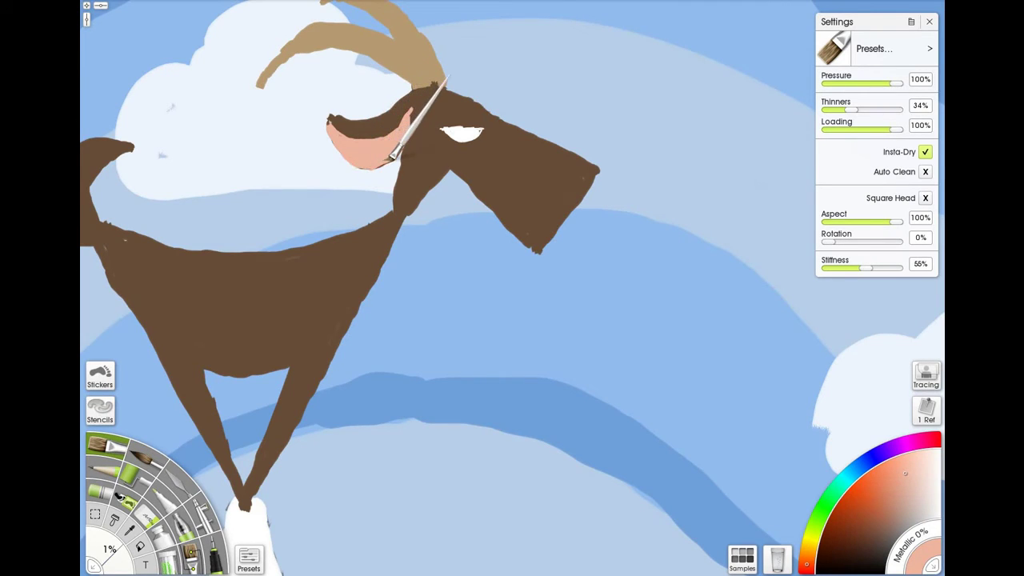
mouse_move(400, 276)
left_mouse_down()
mouse_move(479, 273)
mouse_move(453, 291)
mouse_move(464, 291)
left_mouse_up()
mouse_move(417, 272)
left_mouse_down()
mouse_move(458, 294)
mouse_move(479, 287)
mouse_move(453, 292)
mouse_move(400, 277)
left_mouse_up()
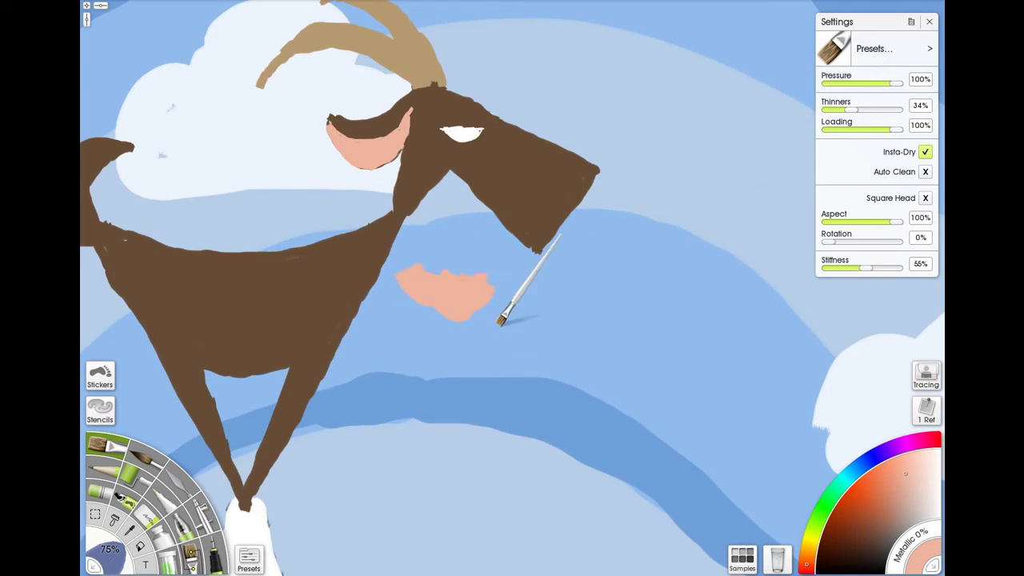
key("ctrl+z")
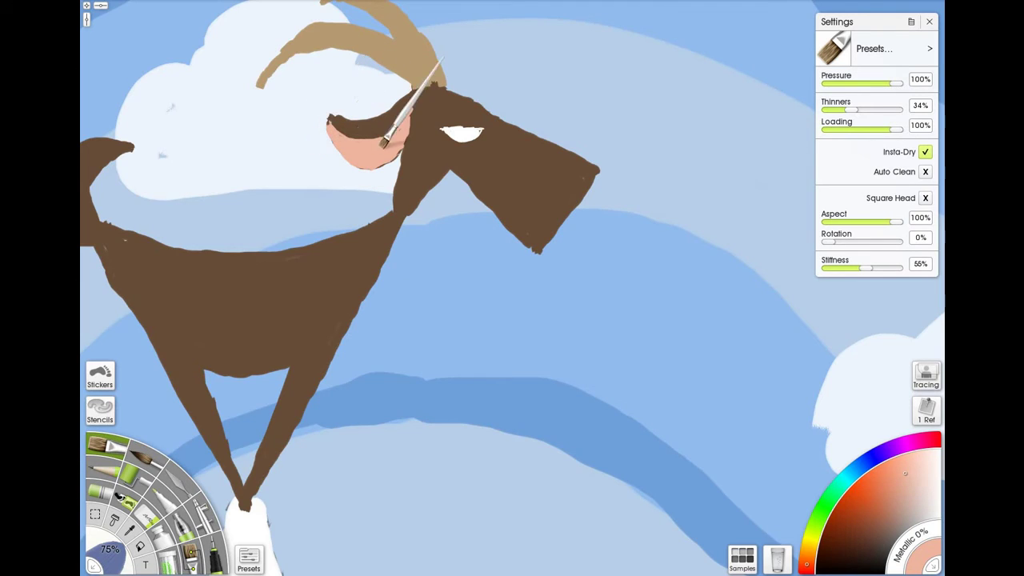
Step: Choose black and paint a small pupil at the front of the goat's white eye, starting with the brush at 4%
left_click_drag(384, 157, 349, 171, "shift")
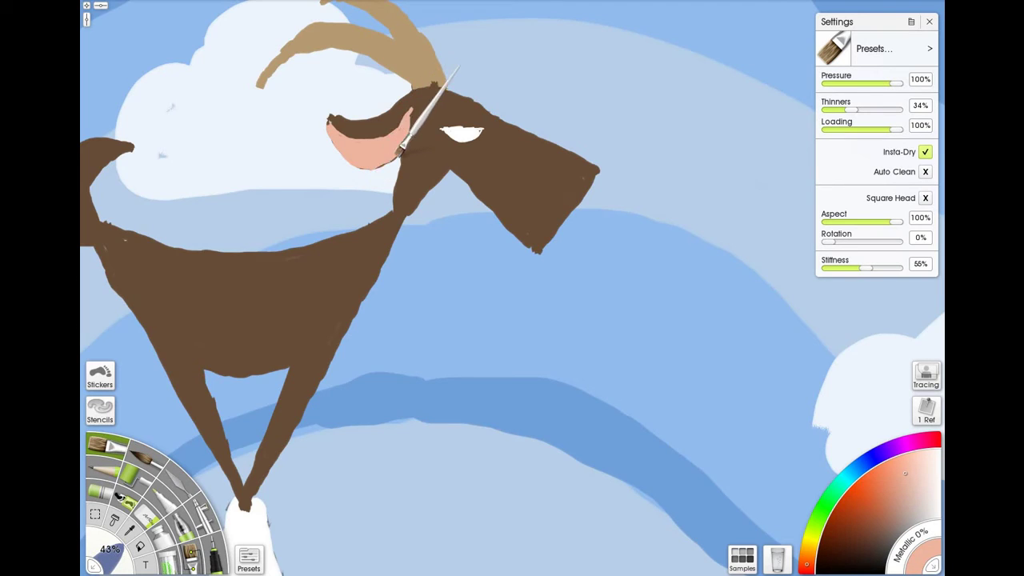
left_click_drag(399, 153, 381, 160, "shift")
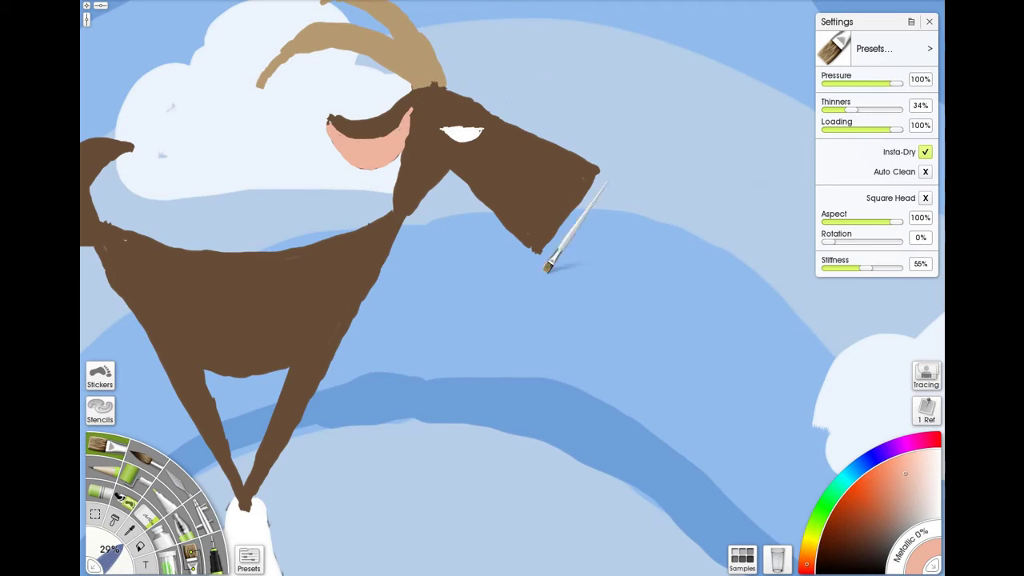
left_click(876, 568)
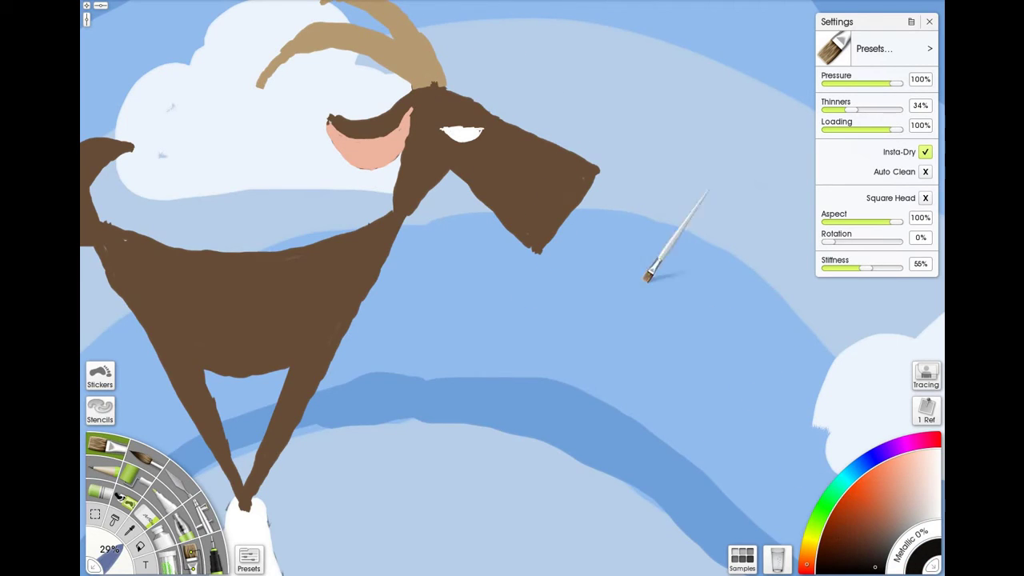
left_click_drag(492, 136, 488, 129, "shift")
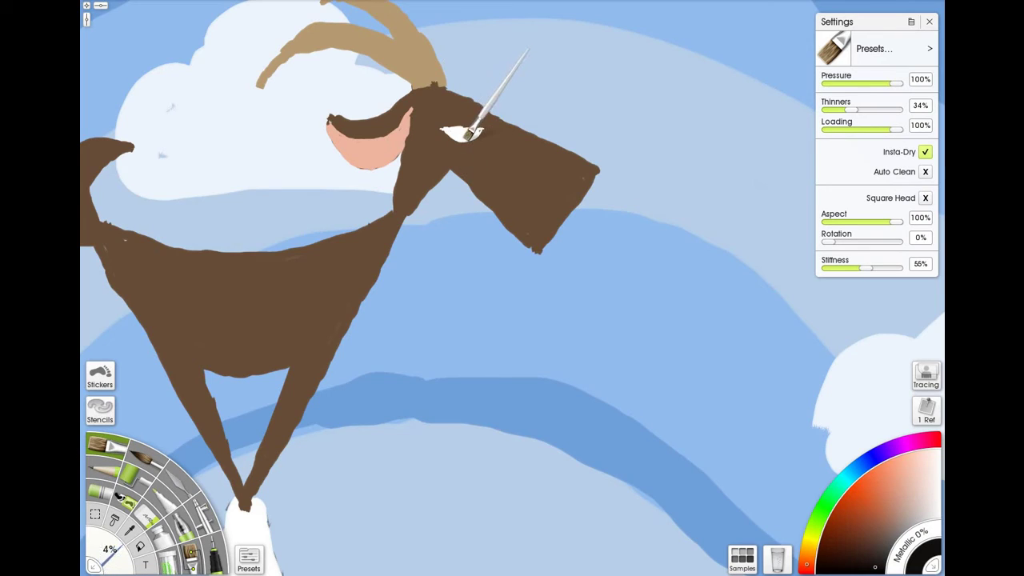
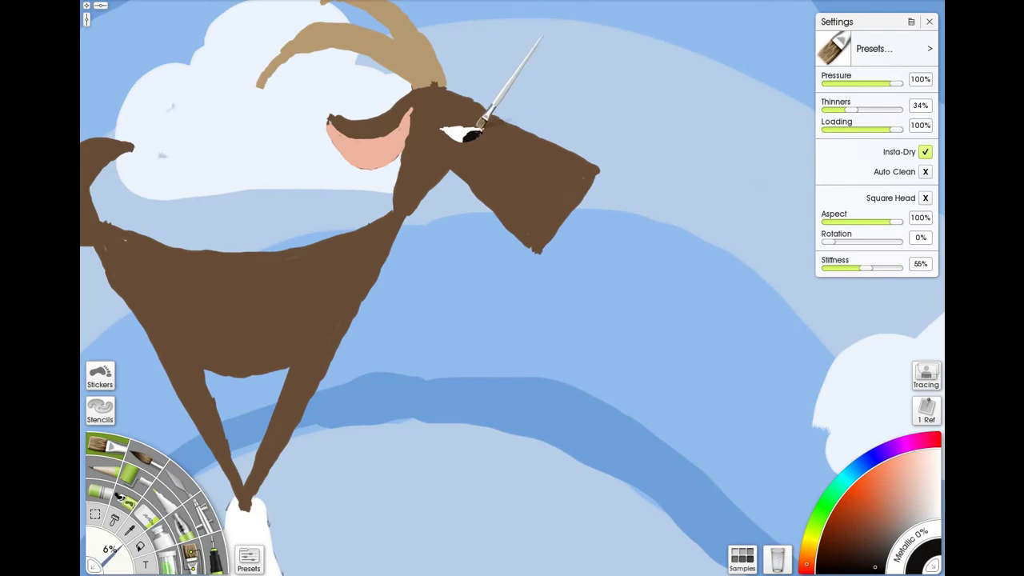
Step: Try black sketch lines and a dot in the sky below the head and undo them
mouse_move(440, 205)
left_mouse_down()
mouse_move(466, 331)
mouse_move(460, 233)
mouse_move(495, 186)
mouse_move(486, 220)
left_mouse_up()
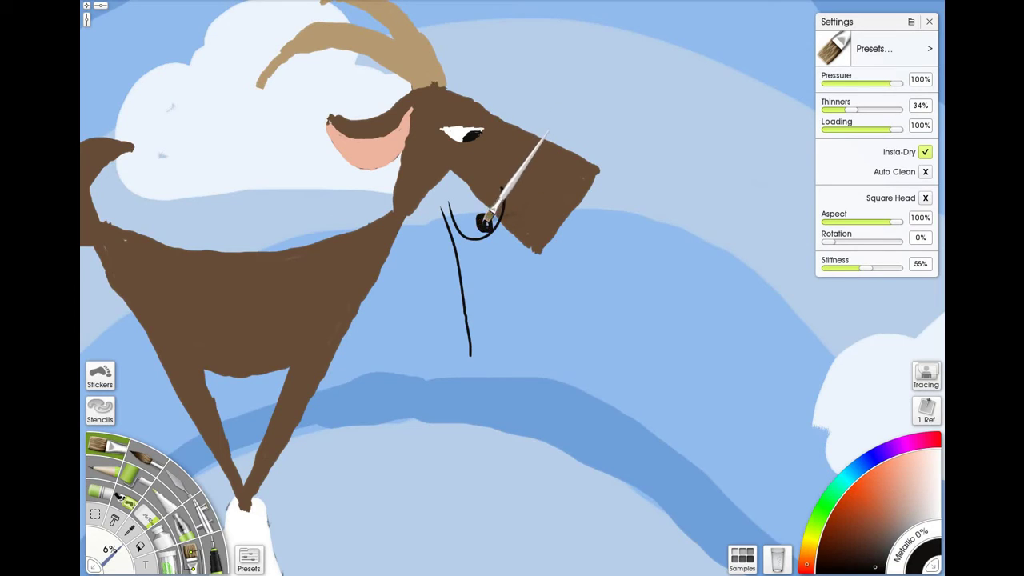
key("ctrl+z")
key("ctrl+z")
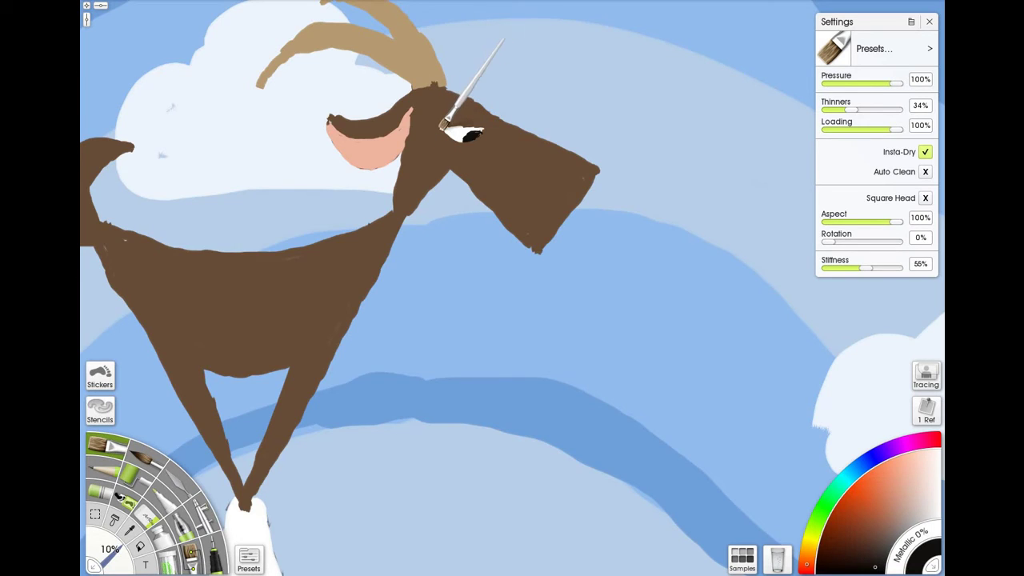
key("ctrl+z")
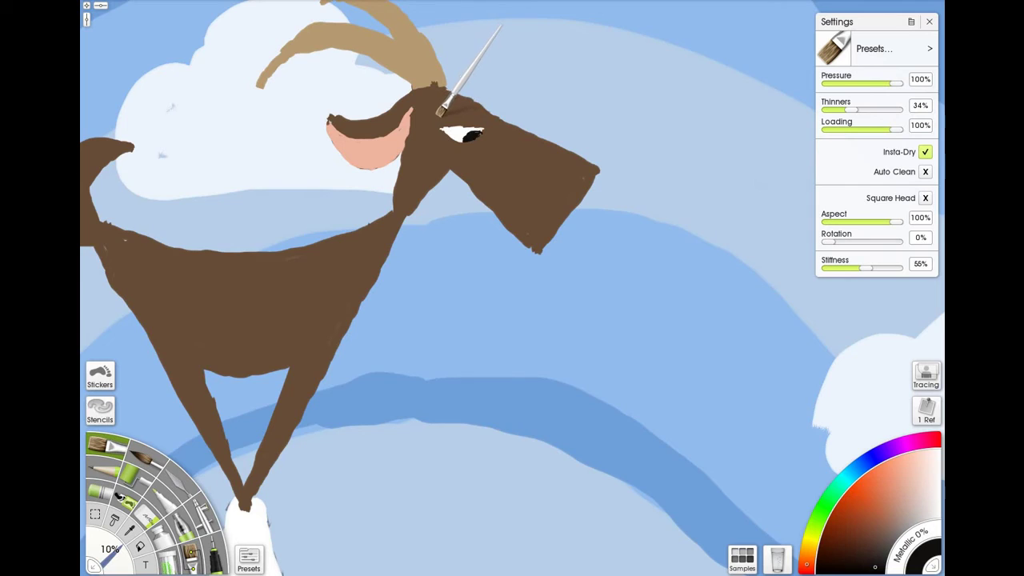
Step: Paint a thick black eyebrow above the eye and short black nostril and mouth lines on the muzzle with the brush at 10%
mouse_move(451, 115)
left_mouse_down()
mouse_move(484, 115)
mouse_move(464, 115)
left_mouse_up()
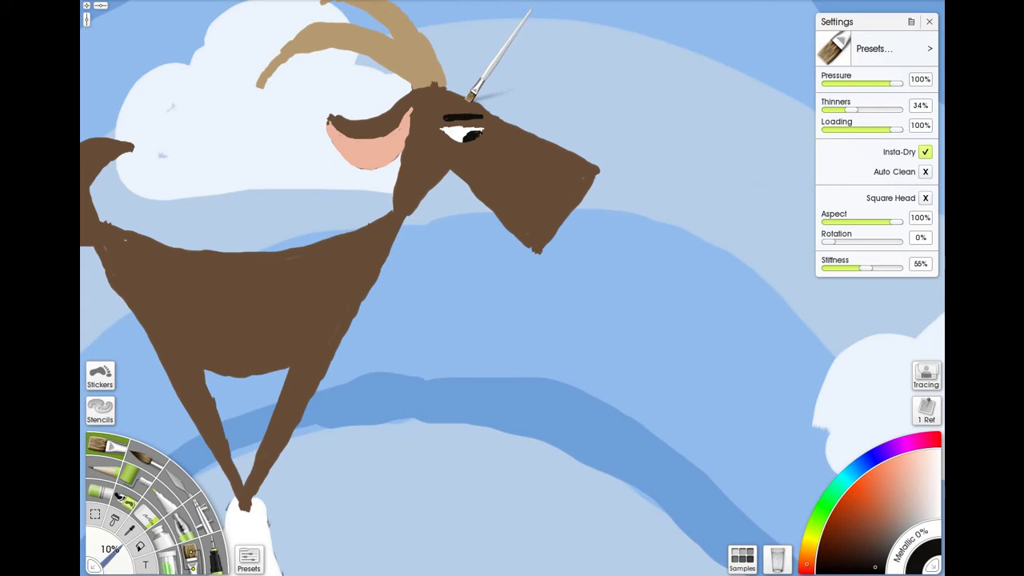
left_click_drag(444, 113, 468, 113)
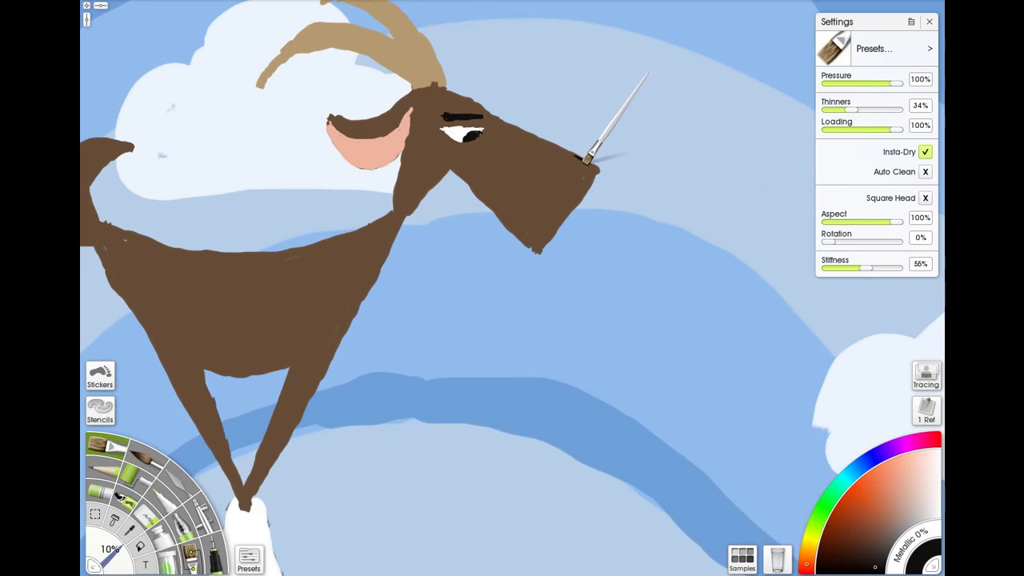
mouse_move(591, 159)
left_mouse_down()
mouse_move(532, 164)
mouse_move(583, 157)
left_mouse_up()
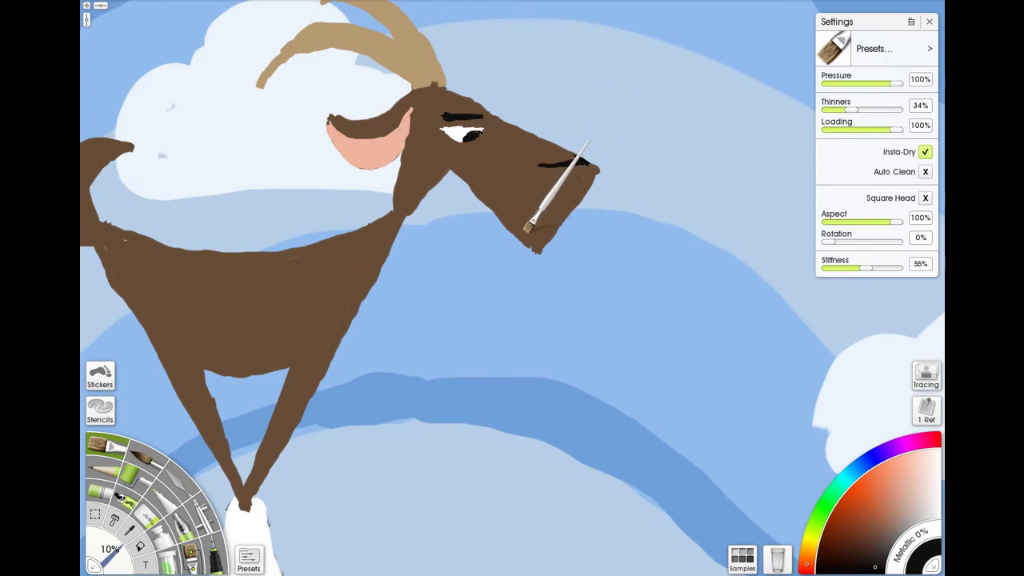
left_click_drag(526, 230, 565, 214)
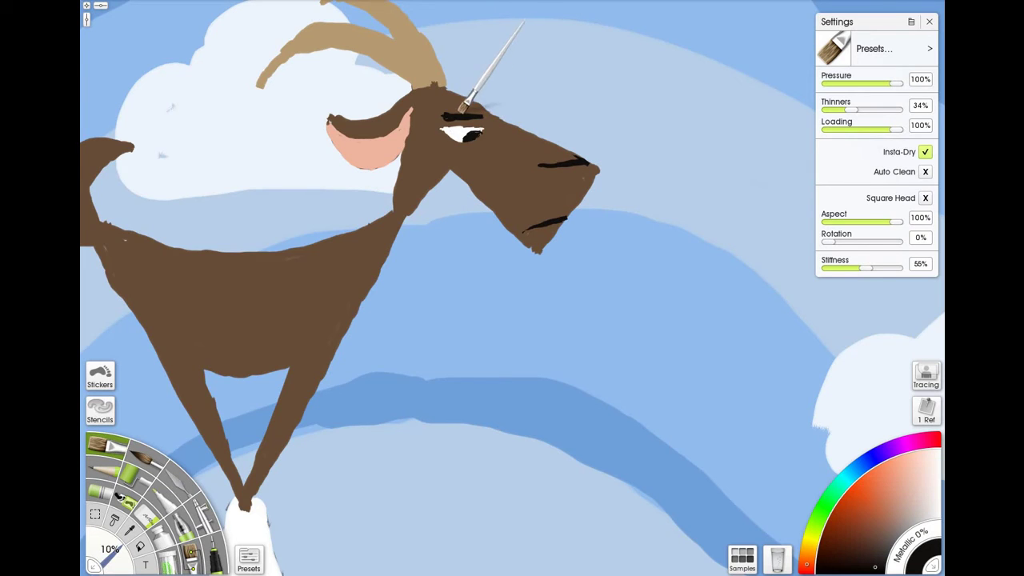
Step: Sample the head's brown and paint a beard of curved, tapering strands under the chin, starting with the brush at 14%
left_click(423, 134, "alt")
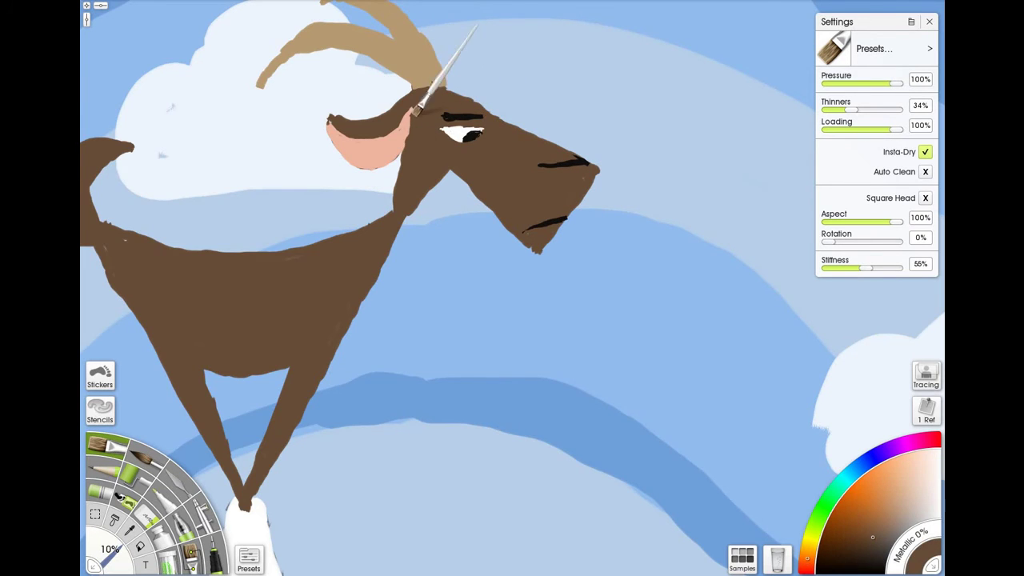
mouse_move(429, 102)
left_mouse_down()
mouse_move(461, 156)
mouse_move(508, 147)
left_mouse_up()
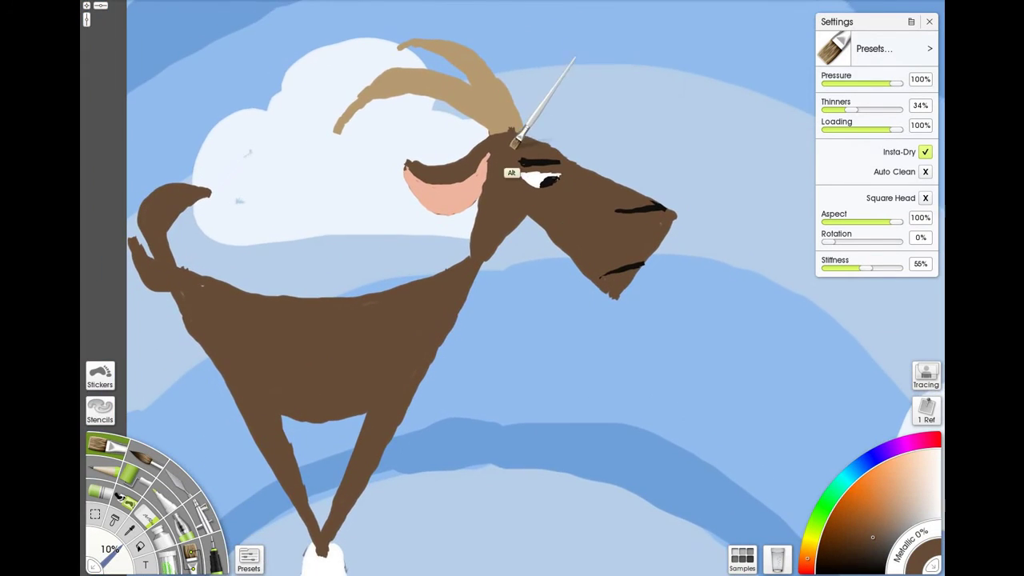
left_click_drag(583, 172, 580, 100)
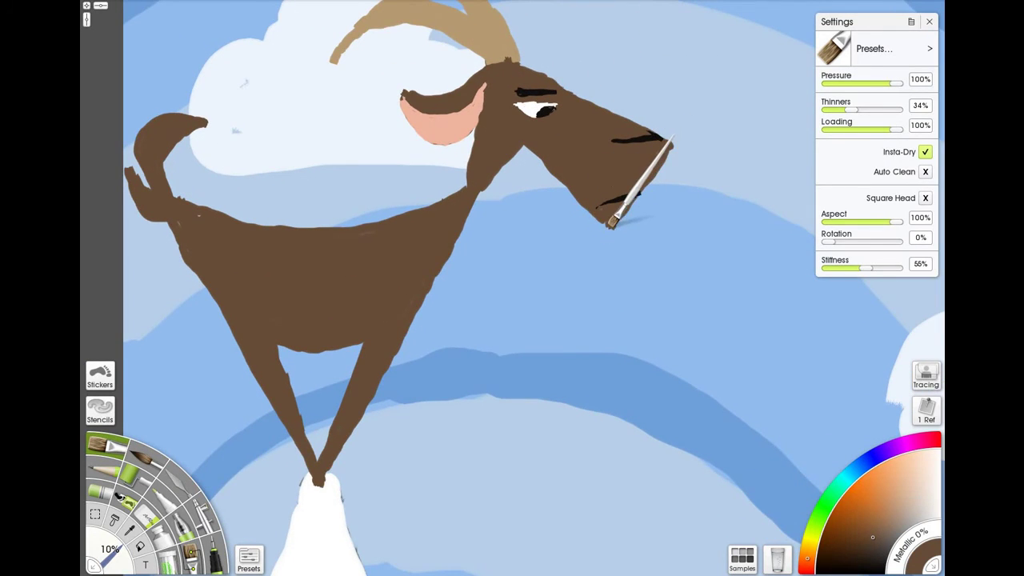
key("shift")
left_click_drag(583, 211, 609, 220)
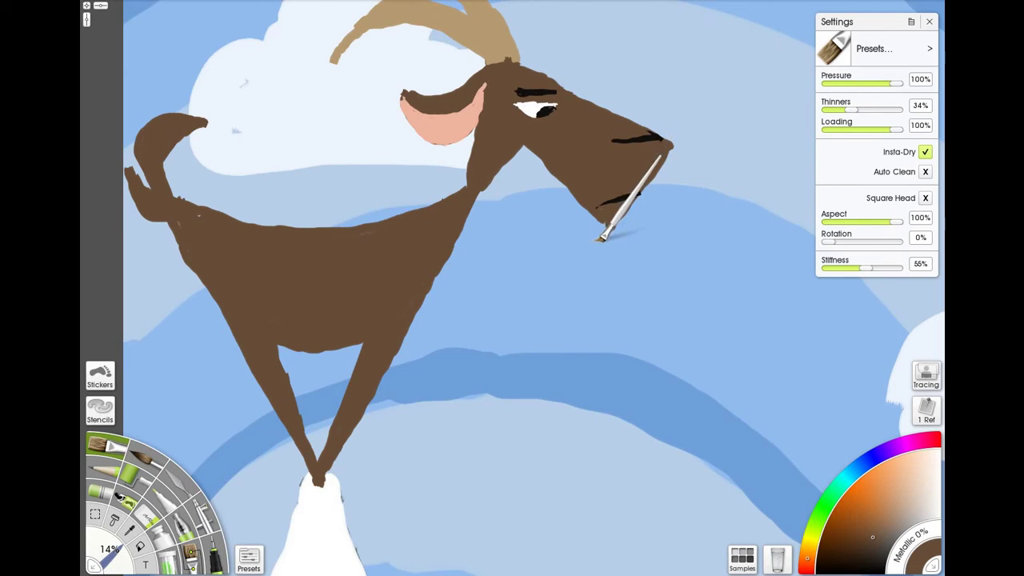
left_click_drag(601, 237, 558, 262)
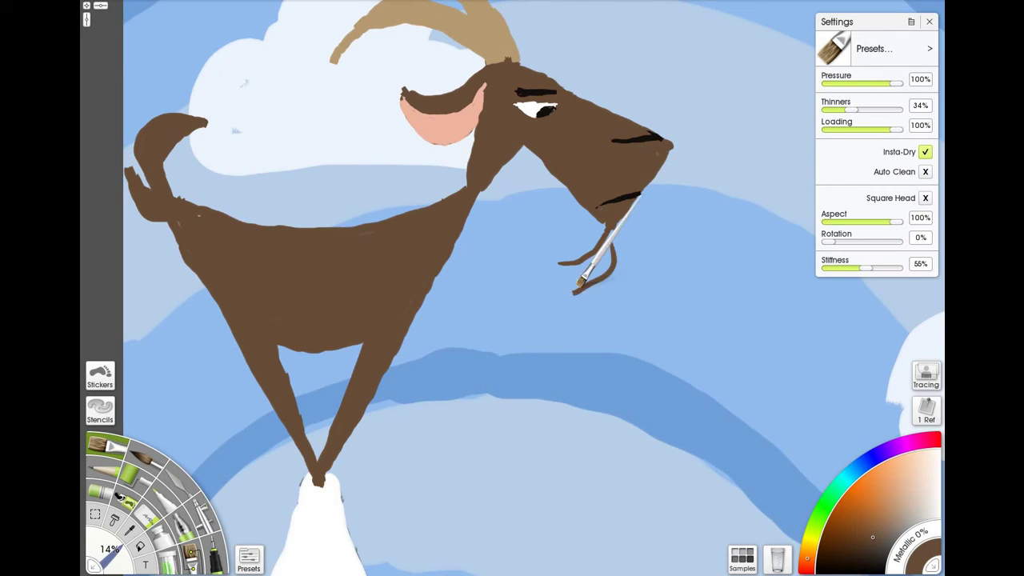
left_click_drag(566, 273, 521, 308)
key("ctrl+z")
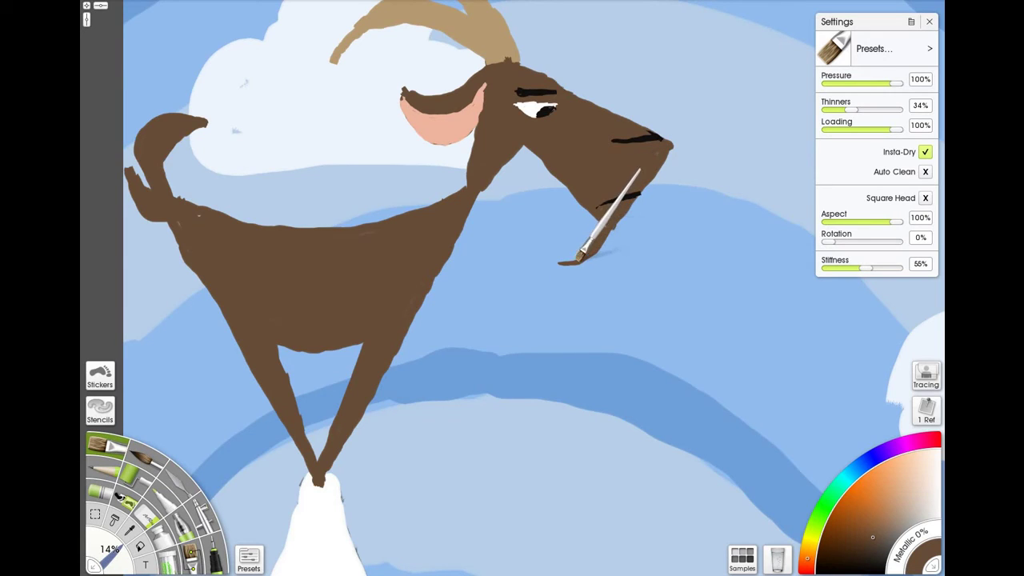
left_click_drag(609, 226, 595, 227)
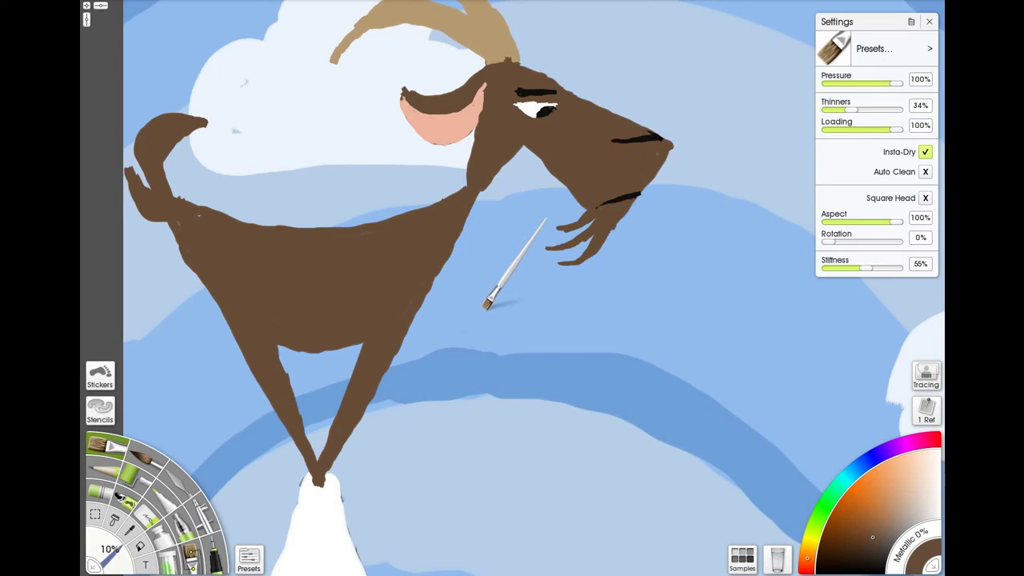
Step: Paint short brown stripes across both tan horns from base to tip with the brush at 10%
scroll(512, 280, "down", 5)
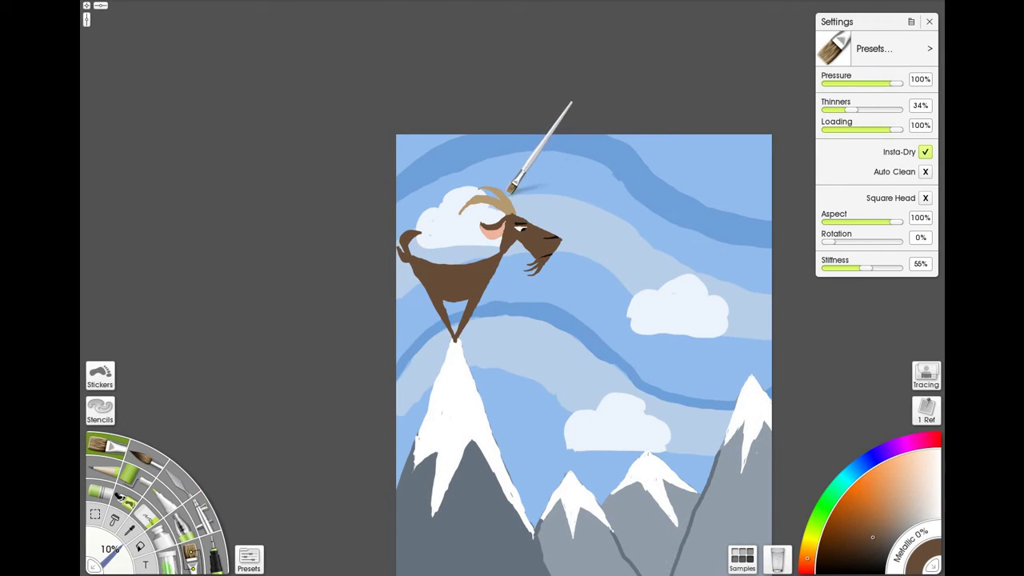
scroll(538, 183, "up", 3)
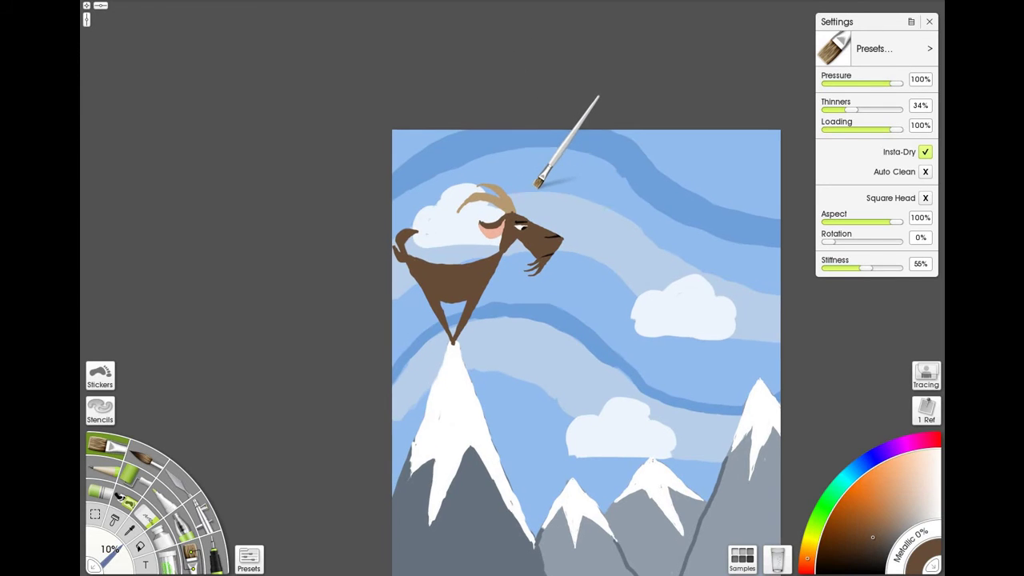
scroll(536, 187, "down", 1)
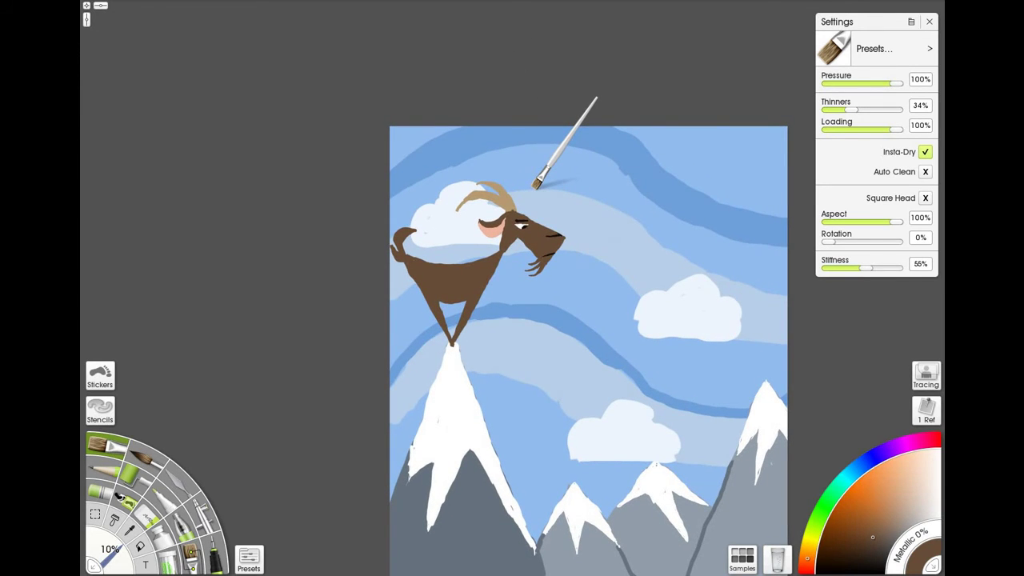
left_click_drag(535, 183, 511, 25)
scroll(509, 217, "down", 5)
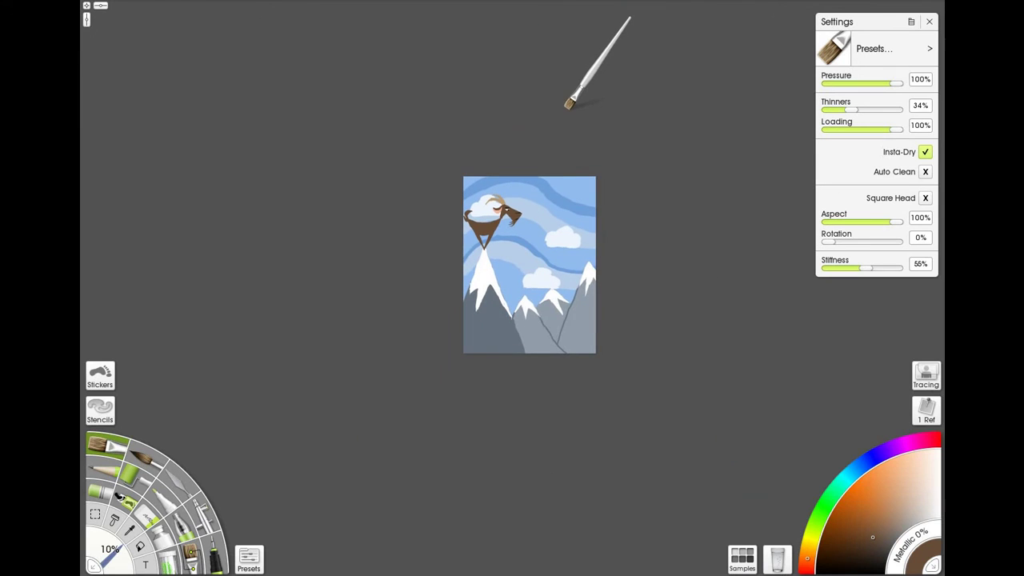
scroll(528, 251, "up", 6)
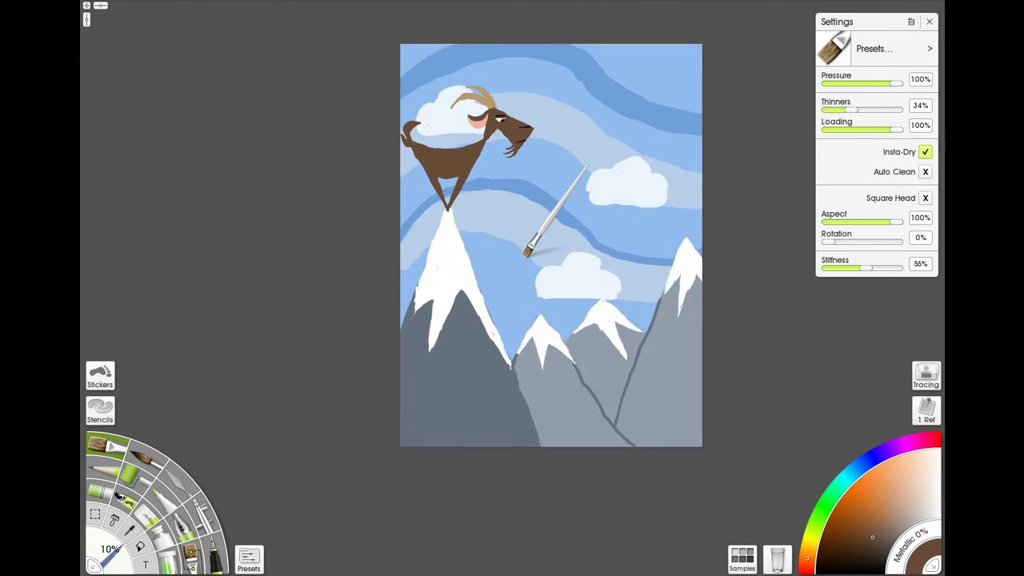
scroll(551, 282, "up", 2)
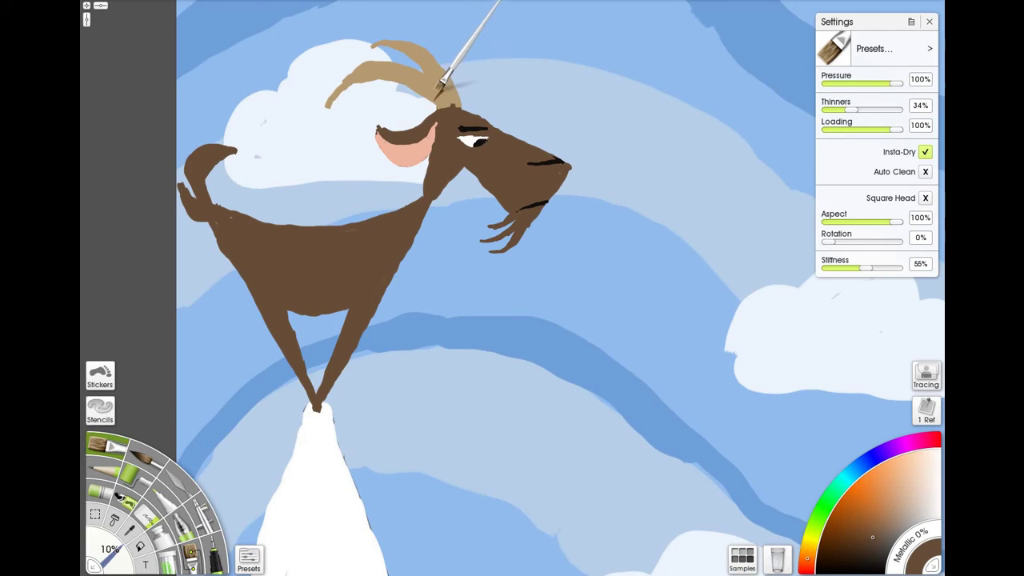
mouse_move(427, 80)
left_mouse_down()
mouse_move(390, 70)
mouse_move(371, 80)
mouse_move(356, 61)
mouse_move(355, 88)
left_mouse_up()
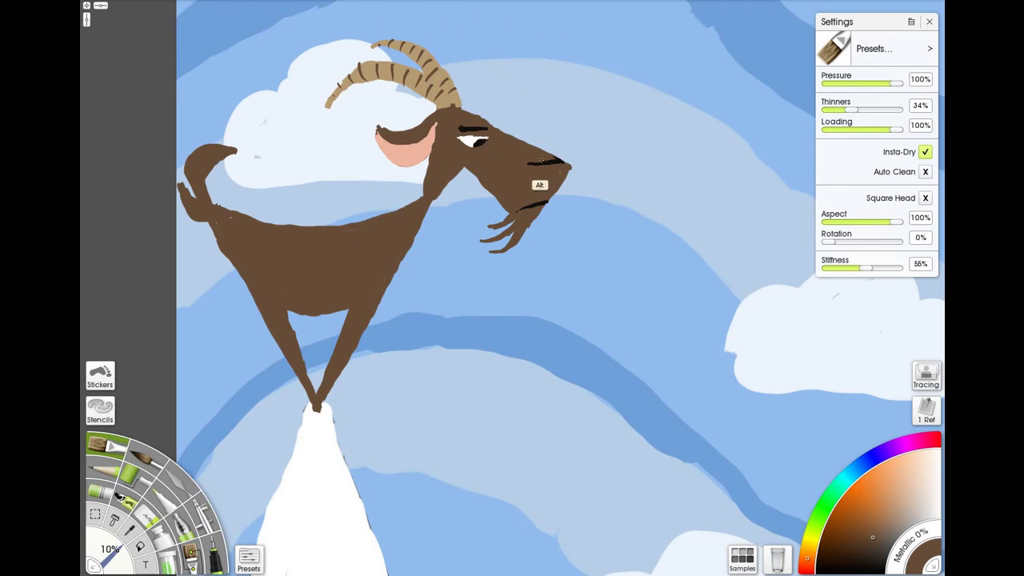
Step: Sample black from the pupil, paint a curved line under the eye with the brush at 10%, and sample the head's brown again
left_click(477, 141, "alt")
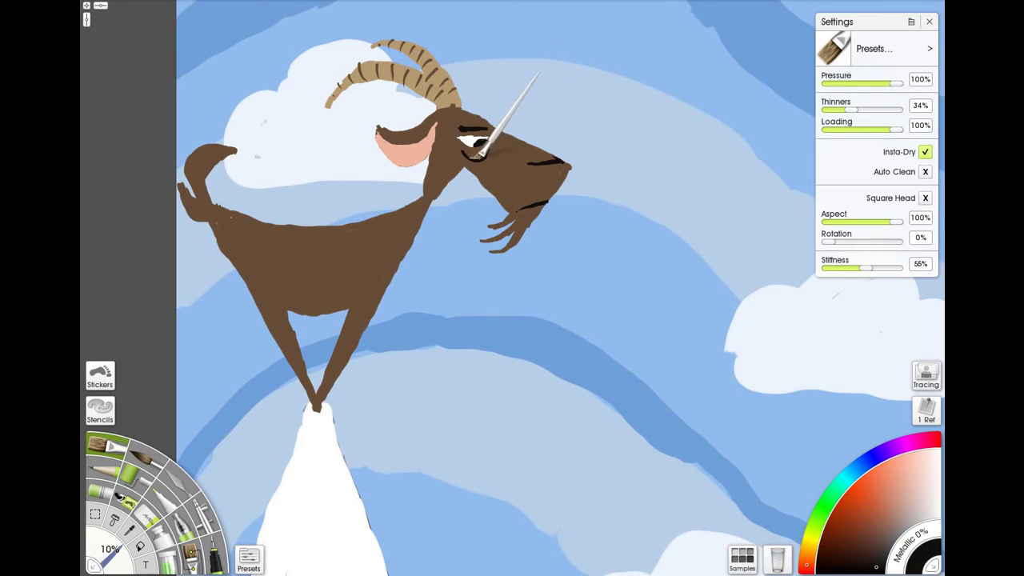
scroll(507, 176, "down", 4)
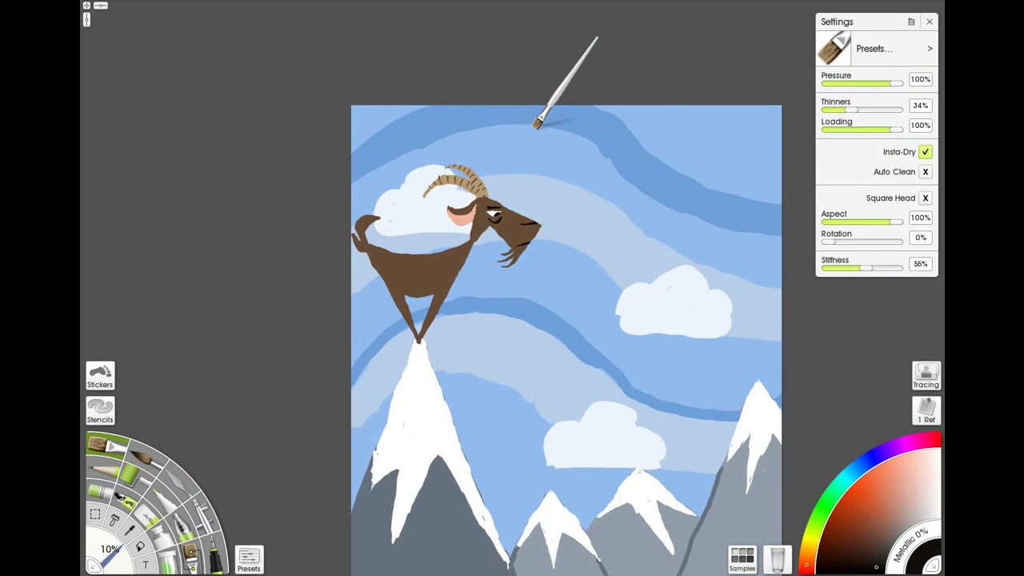
scroll(538, 122, "up", 5)
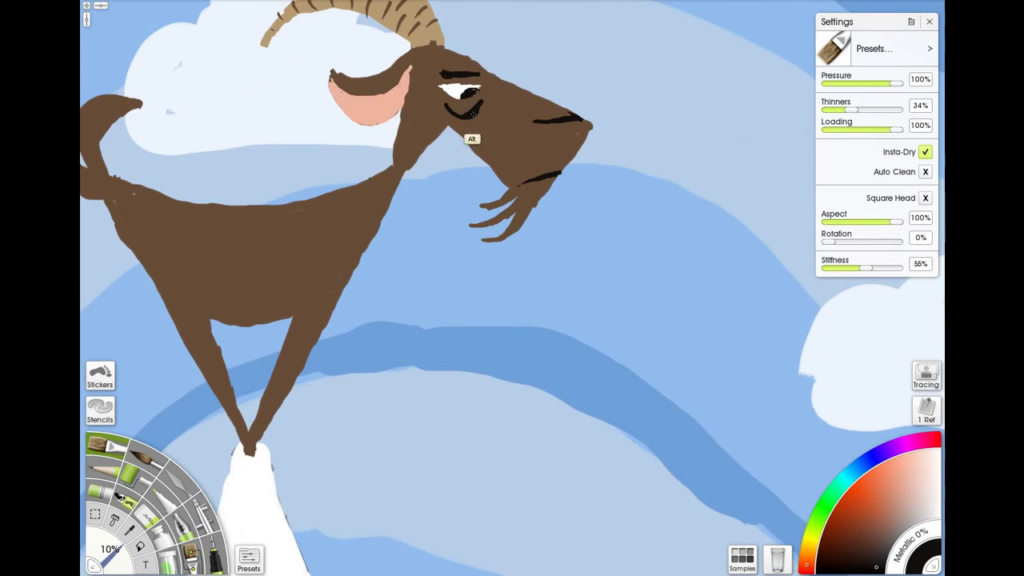
left_click(471, 137, "alt")
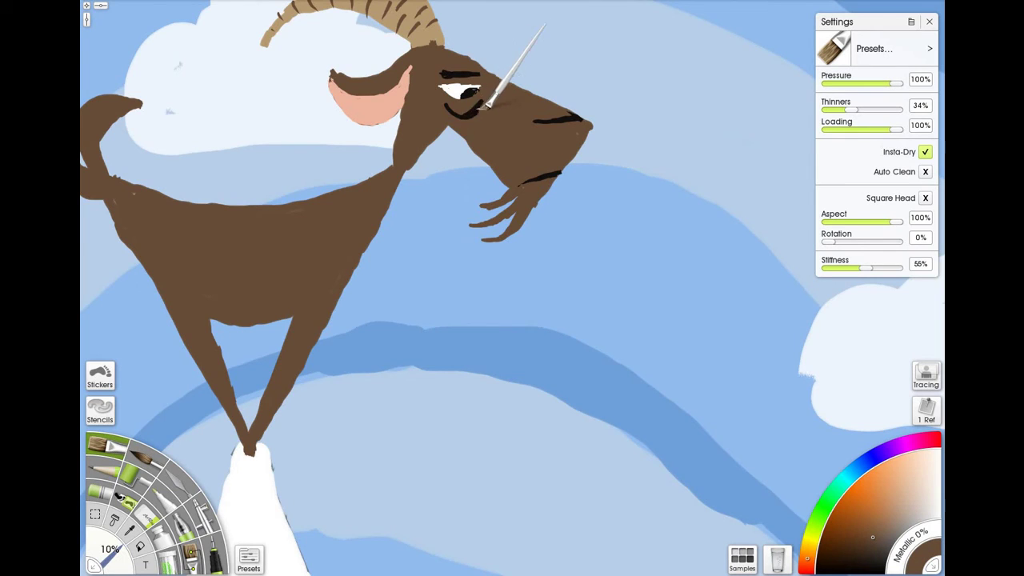
scroll(472, 80, "down", 5)
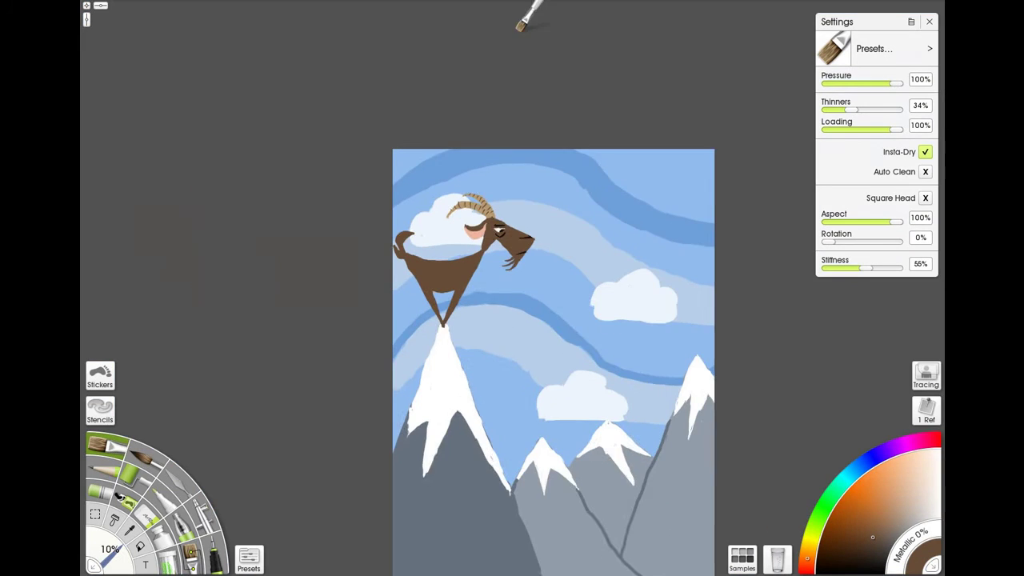
scroll(479, 49, "up", 5)
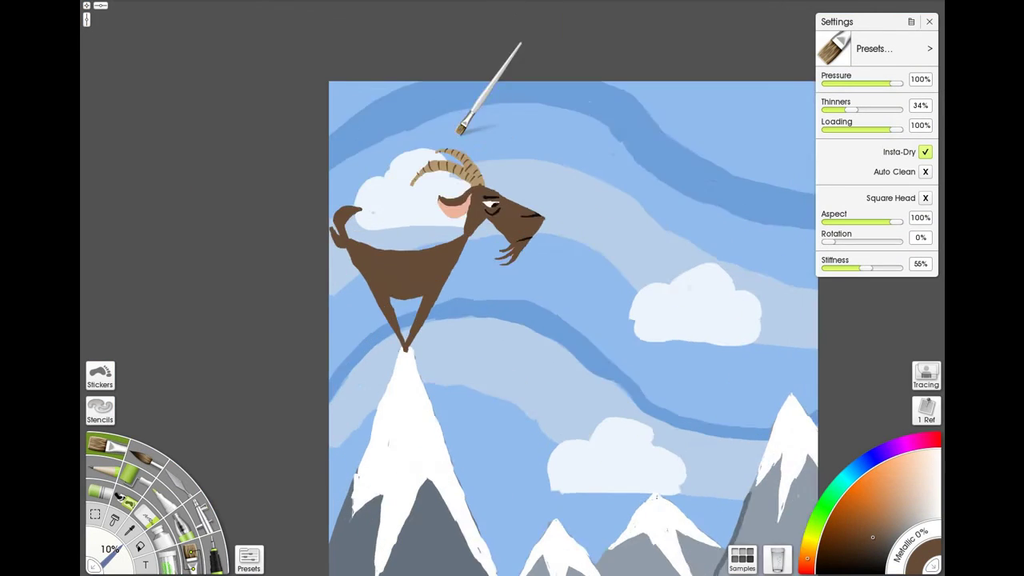
Step: Sample the horn's tan and paint a wavy line along the short lower curl behind the goat's tail with the brush at 10%
scroll(472, 97, "up", 2)
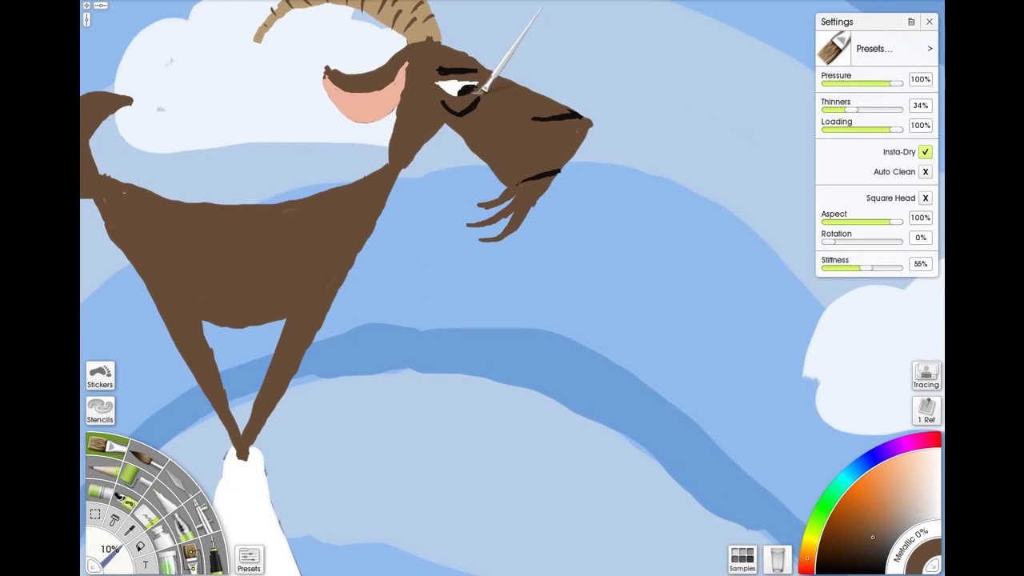
left_click_drag(396, 188, 525, 212)
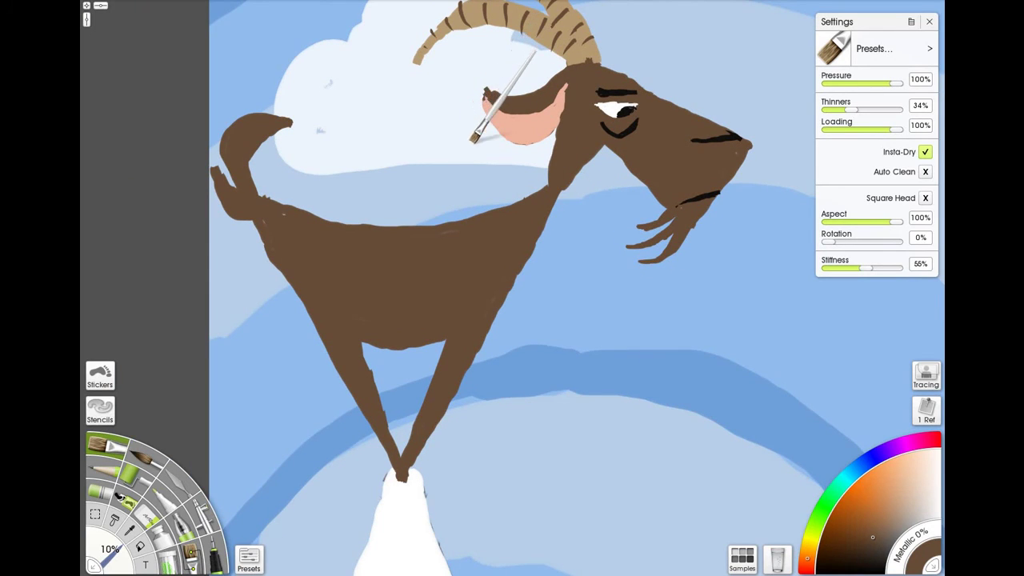
left_click(564, 39, "alt")
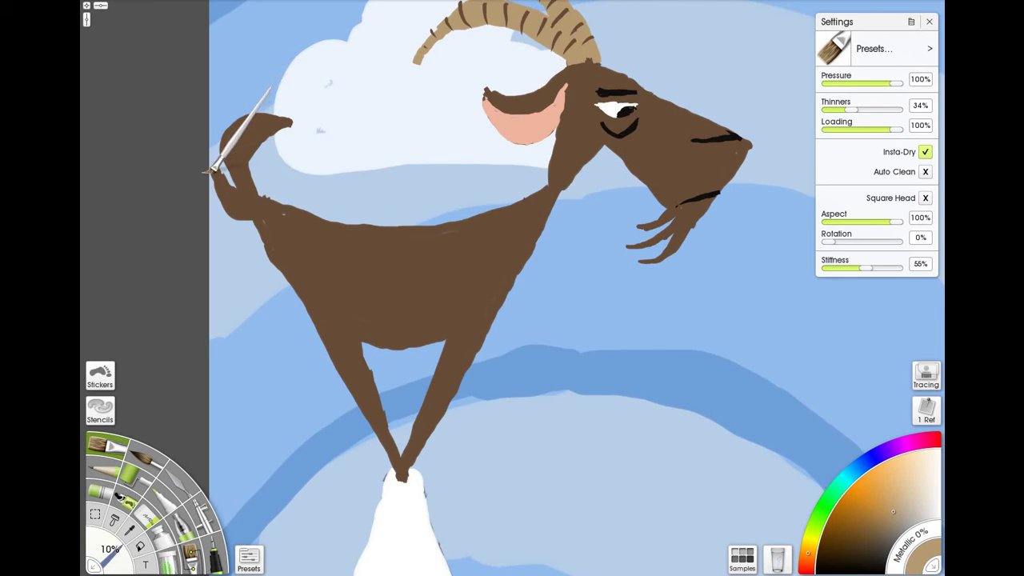
left_click_drag(210, 170, 254, 209)
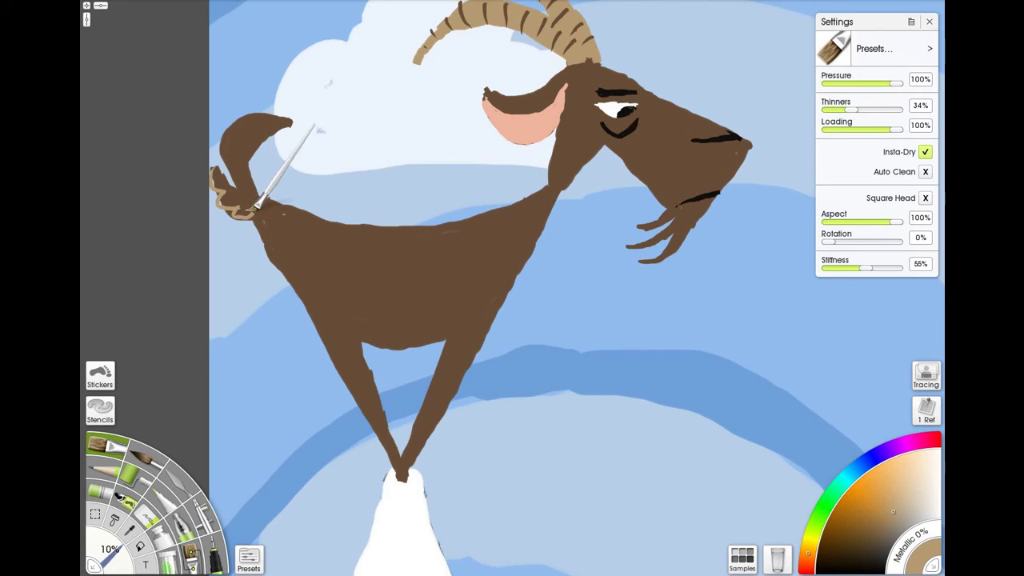
Step: Sample the body's brown and paint pointed fur tufts hanging from the belly between the legs with the brush at 10%
left_click(395, 320, "alt")
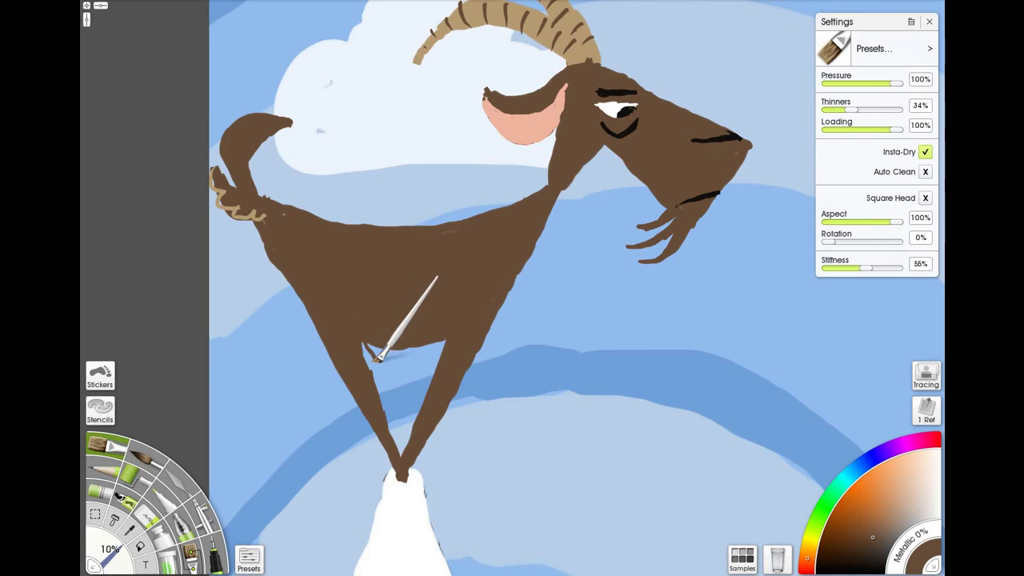
mouse_move(376, 360)
left_mouse_down()
mouse_move(384, 368)
mouse_move(392, 347)
mouse_move(399, 382)
mouse_move(412, 344)
mouse_move(424, 364)
mouse_move(448, 340)
mouse_move(432, 356)
mouse_move(432, 342)
left_mouse_up()
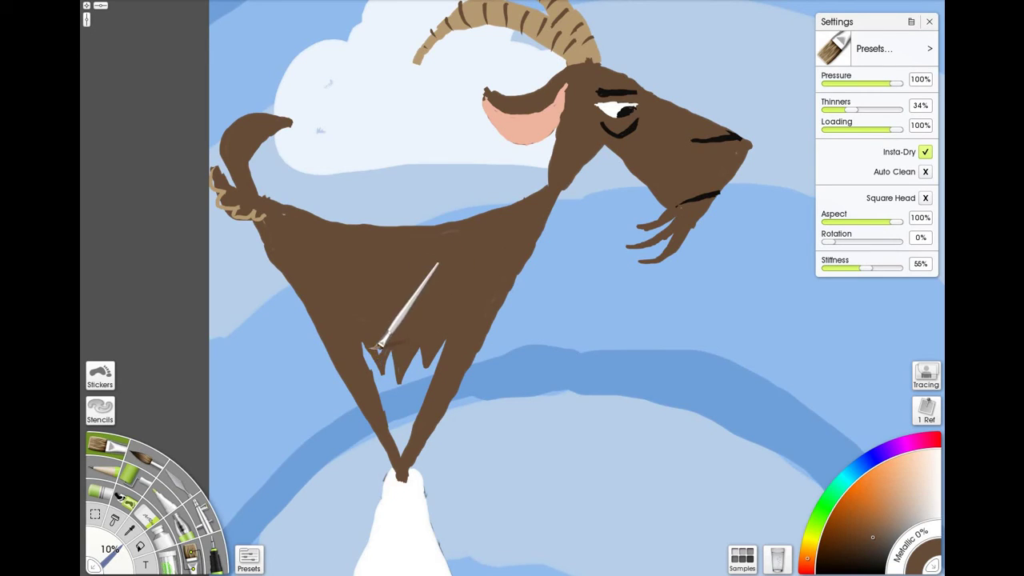
scroll(439, 164, "down", 3)
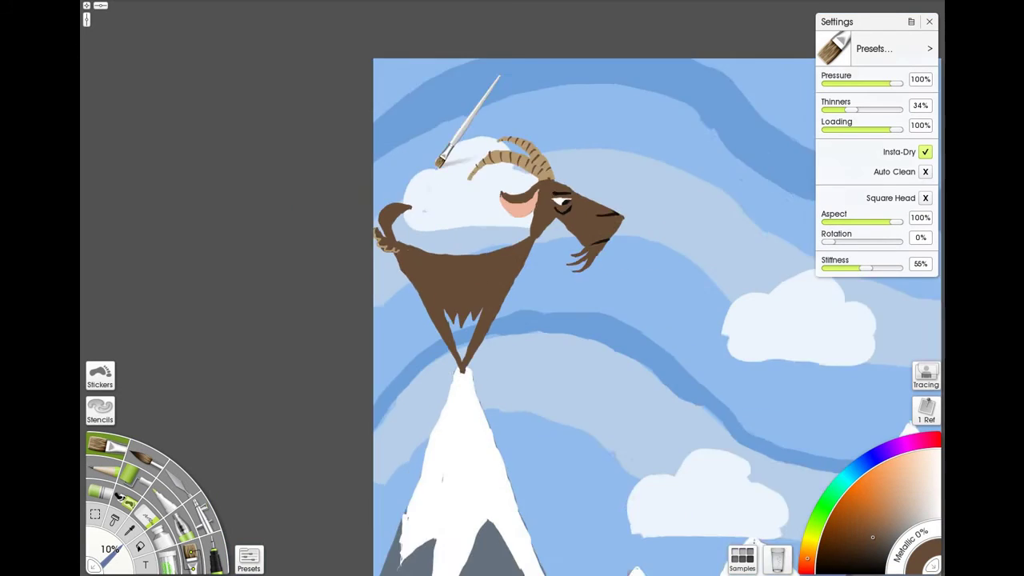
scroll(439, 164, "down", 5)
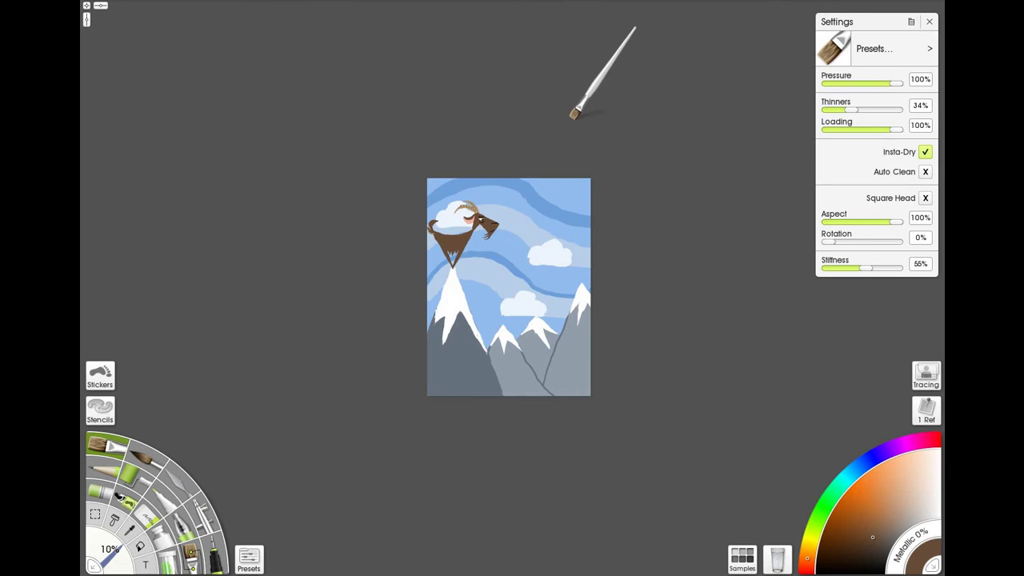
scroll(487, 236, "up", 6)
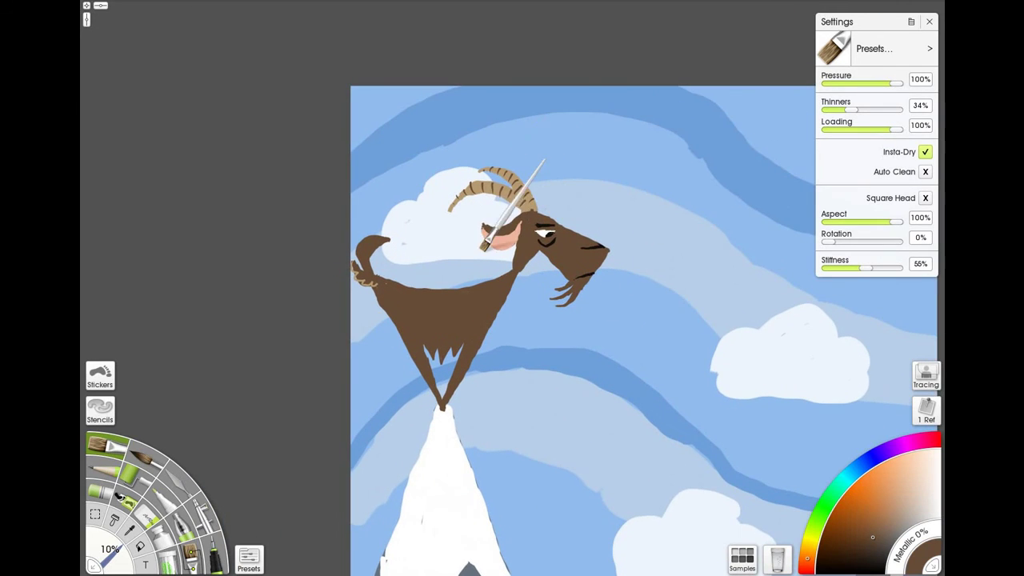
scroll(488, 248, "up", 3)
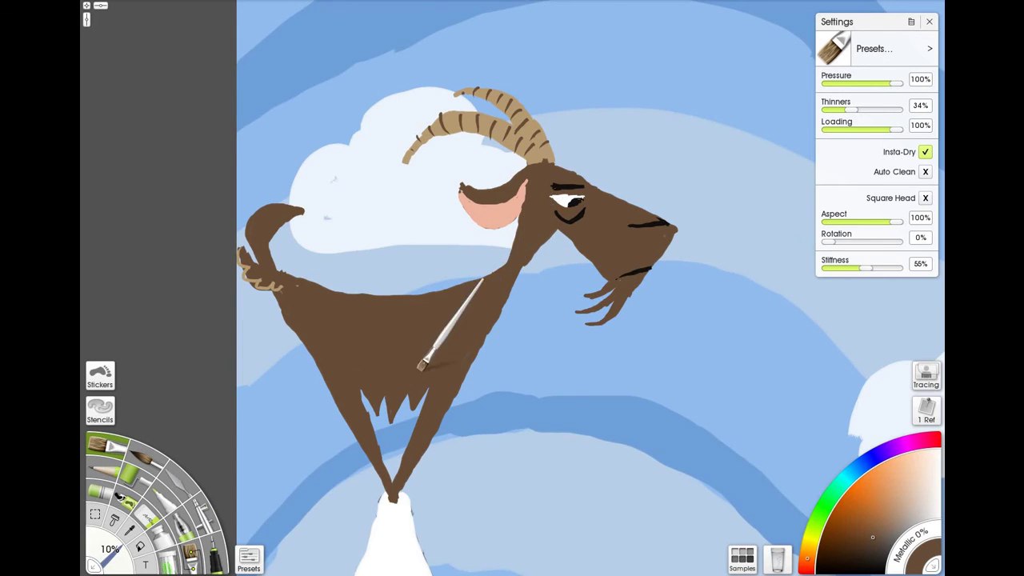
scroll(509, 276, "down", 7)
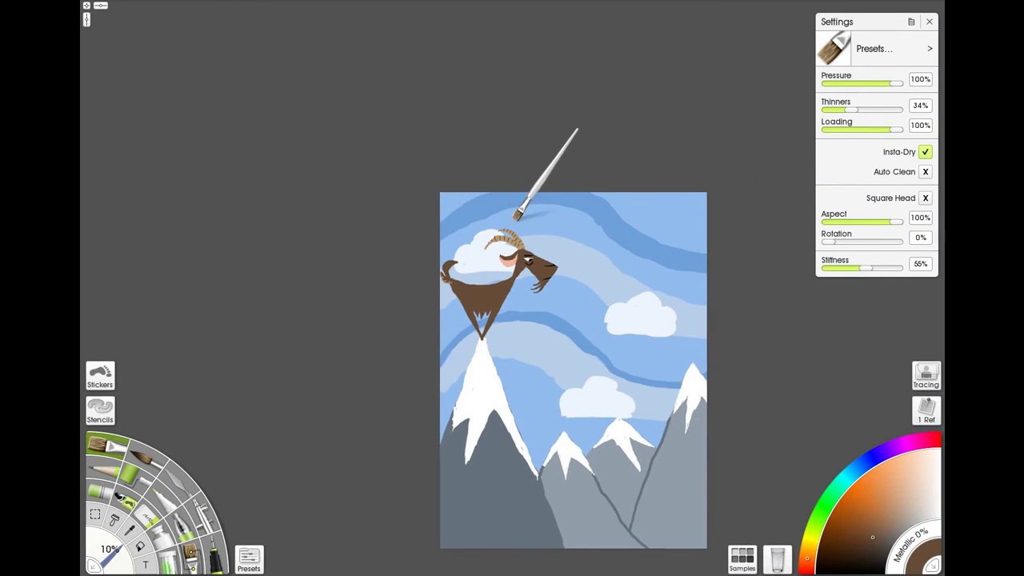
Step: Sample black and paint small pronged hooves at the goat's feet on the snowy peak with the brush at 10%
scroll(504, 272, "up", 3)
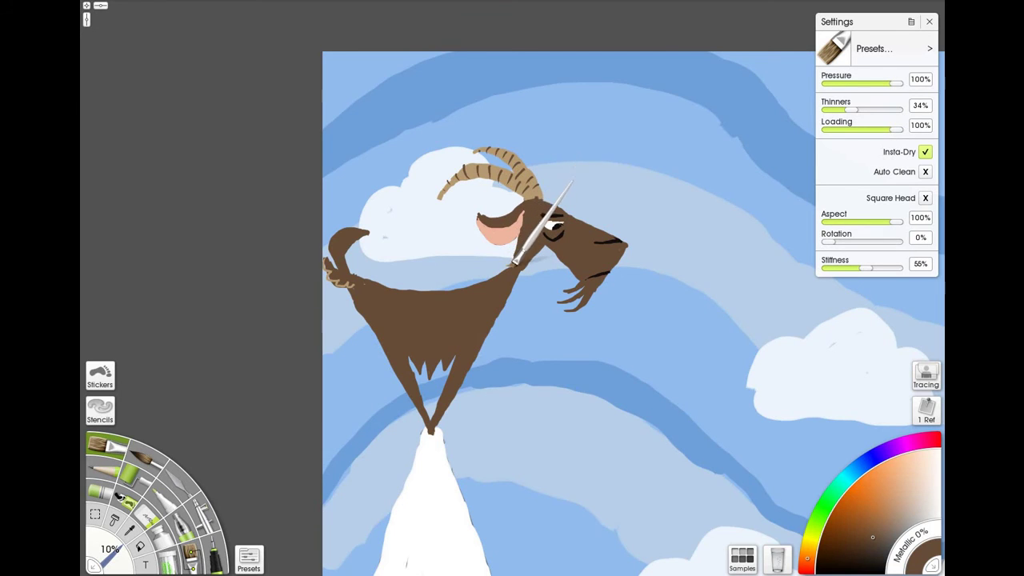
scroll(415, 352, "down", 2)
scroll(453, 280, "up", 3)
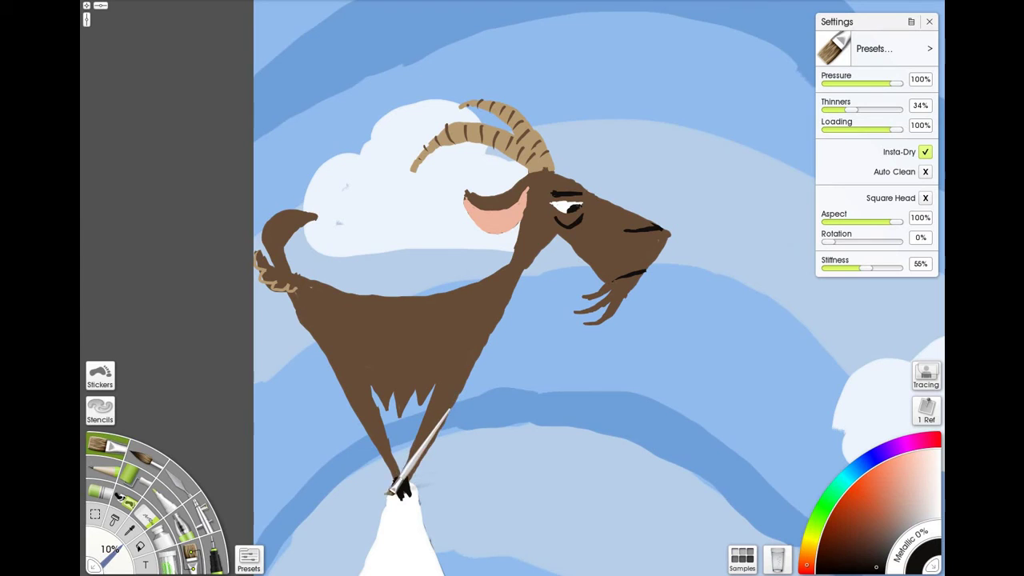
scroll(423, 434, "down", 5)
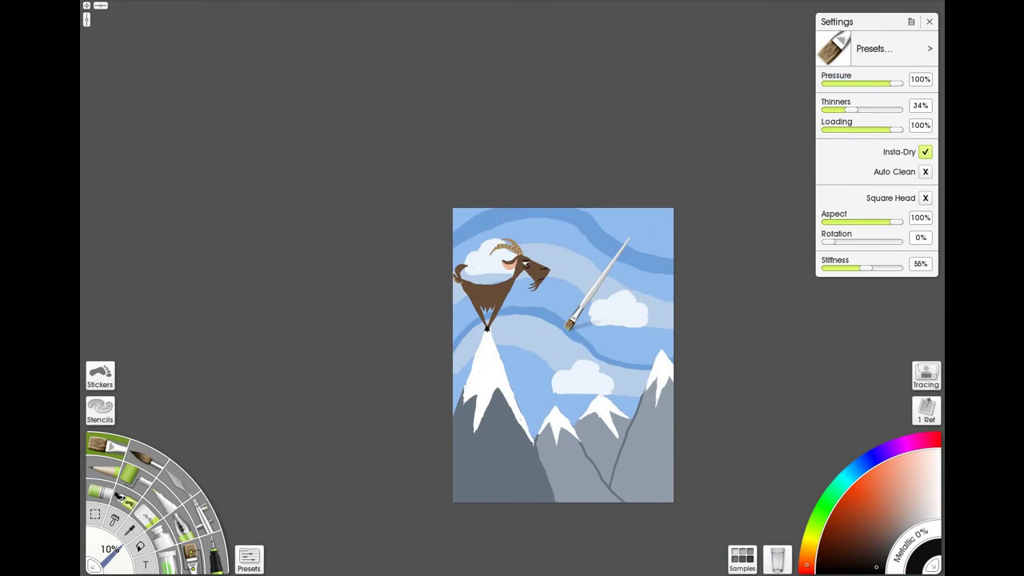
scroll(521, 286, "up", 4)
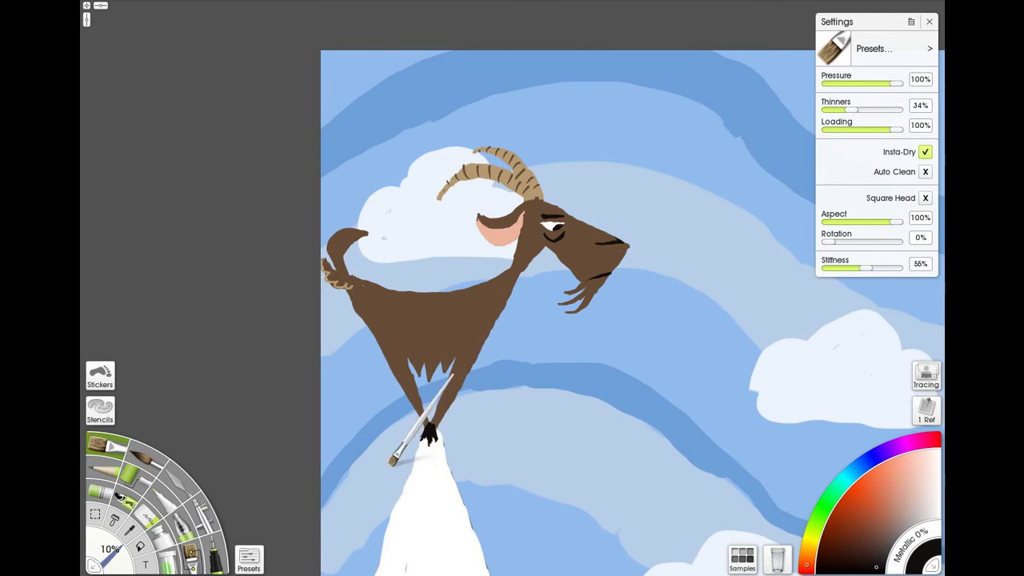
Step: Reshape the black hooves into one compact form tapering to a downward point on the peak
scroll(425, 360, "down", 5)
mouse_move(541, 356)
left_mouse_down()
mouse_move(475, 292)
mouse_move(451, 219)
left_mouse_up()
scroll(504, 279, "down", 1)
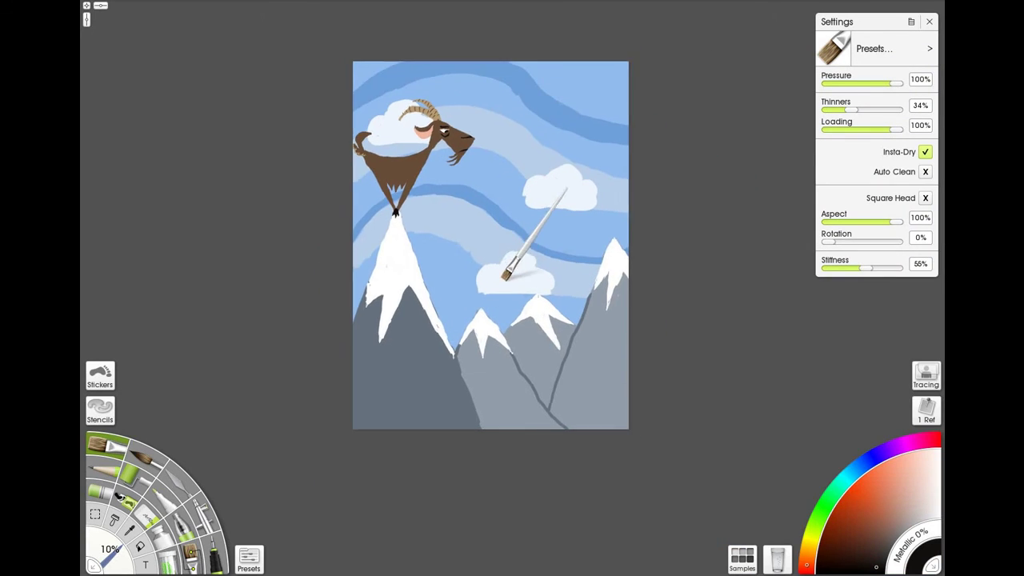
scroll(505, 276, "down", 2)
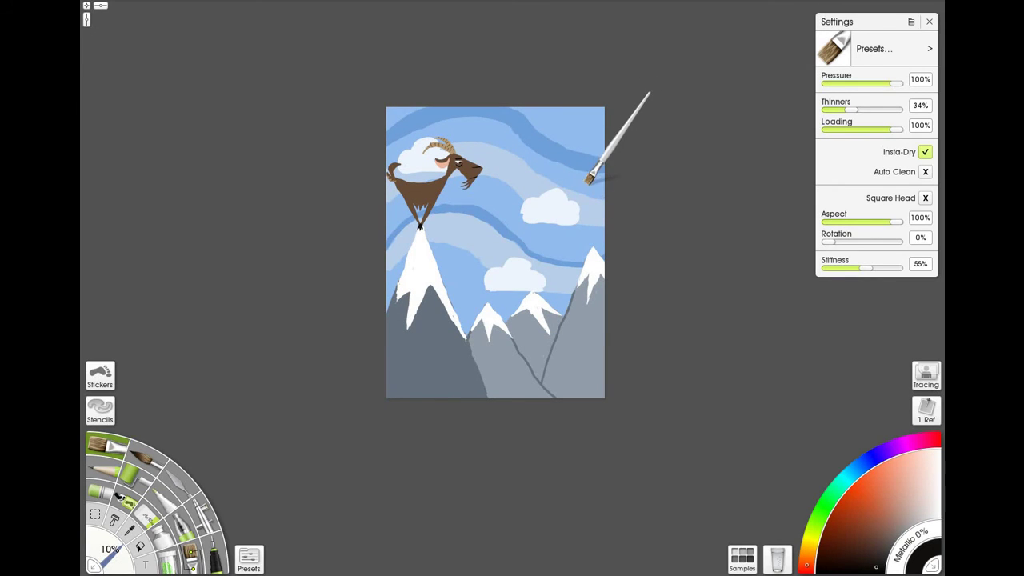
scroll(590, 180, "up", 3)
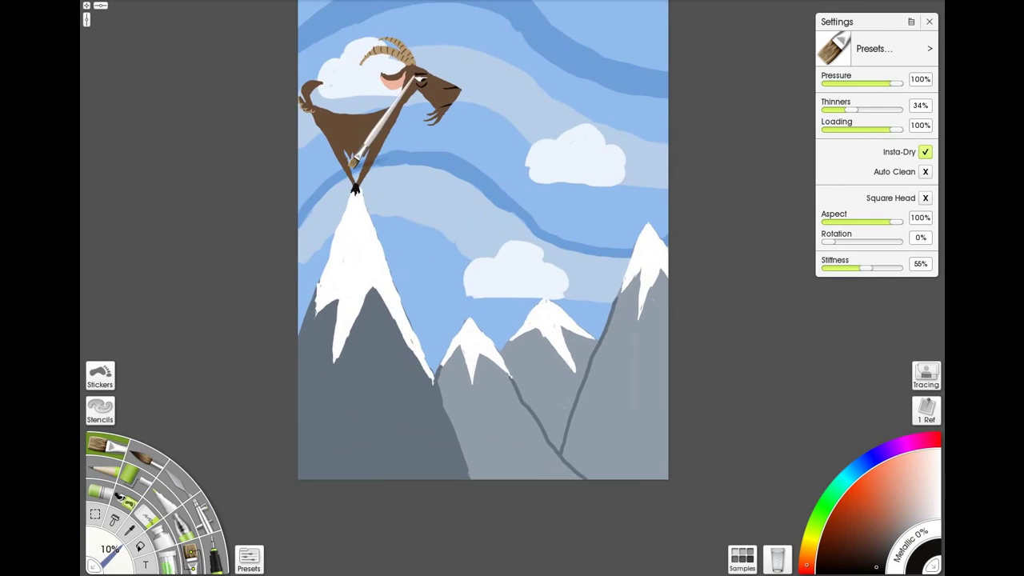
scroll(352, 163, "up", 3)
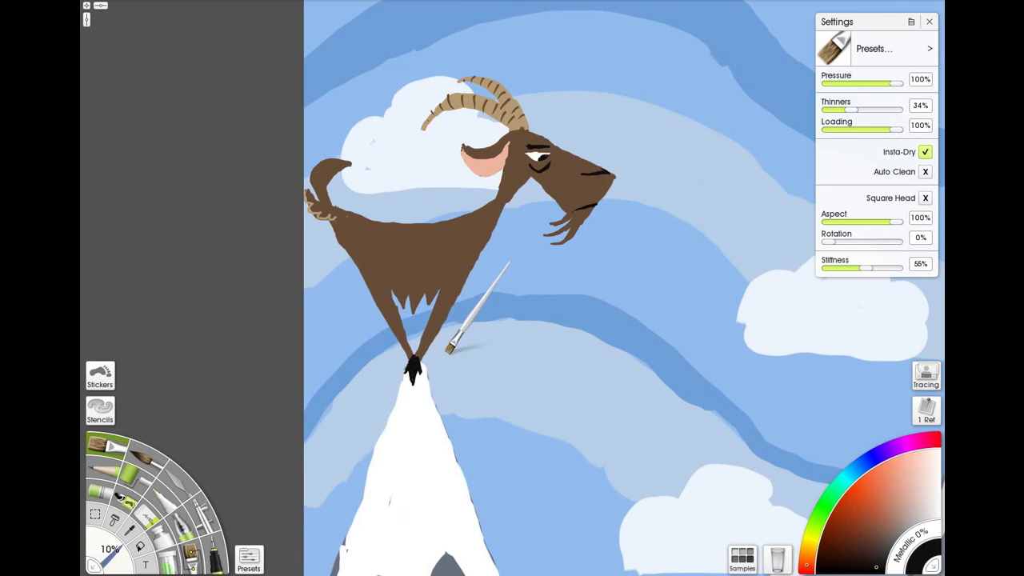
scroll(451, 348, "down", 5)
left_click_drag(659, 292, 559, 193)
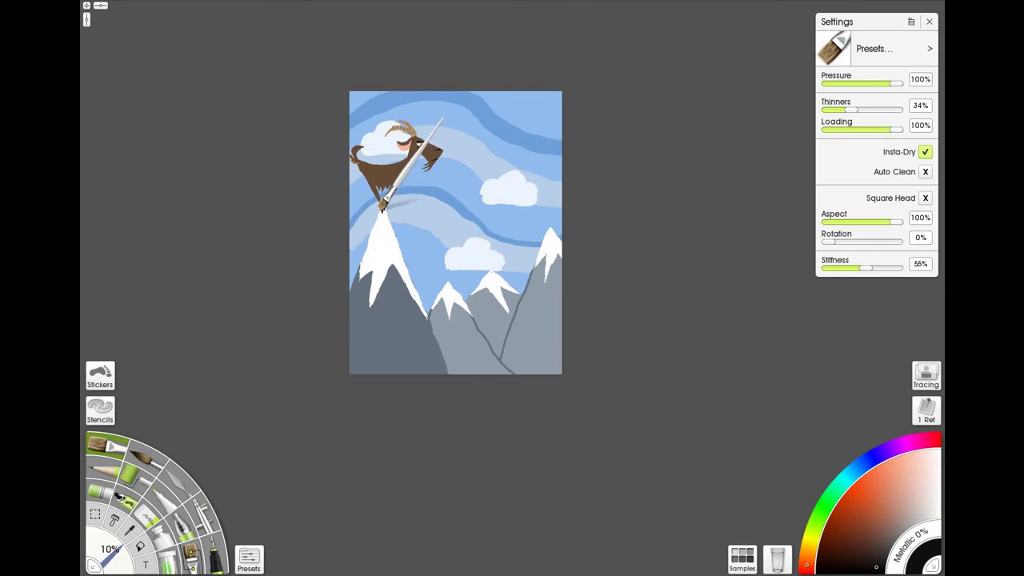
scroll(382, 209, "up", 5)
left_click_drag(235, 156, 232, 230)
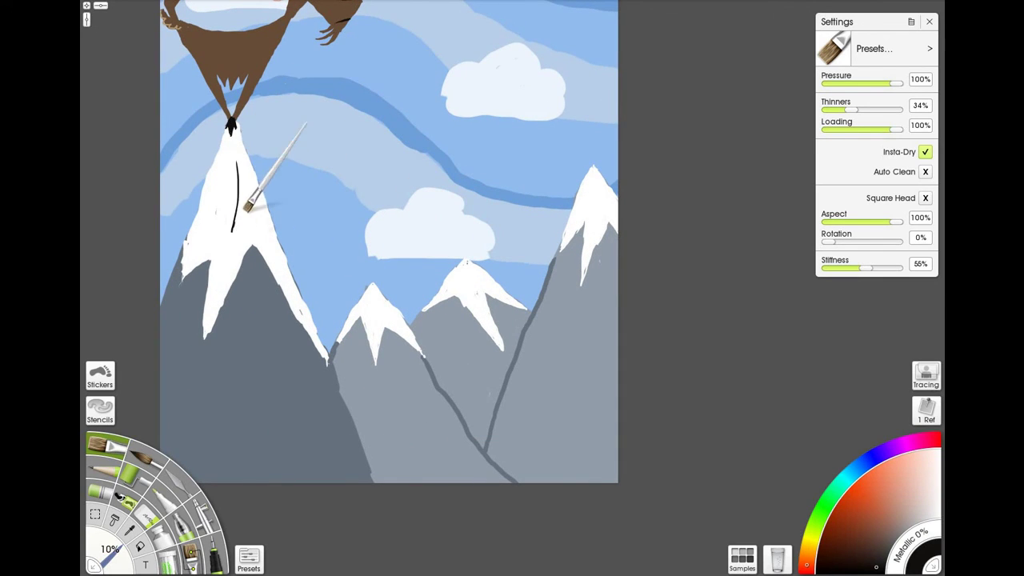
key("ctrl+z")
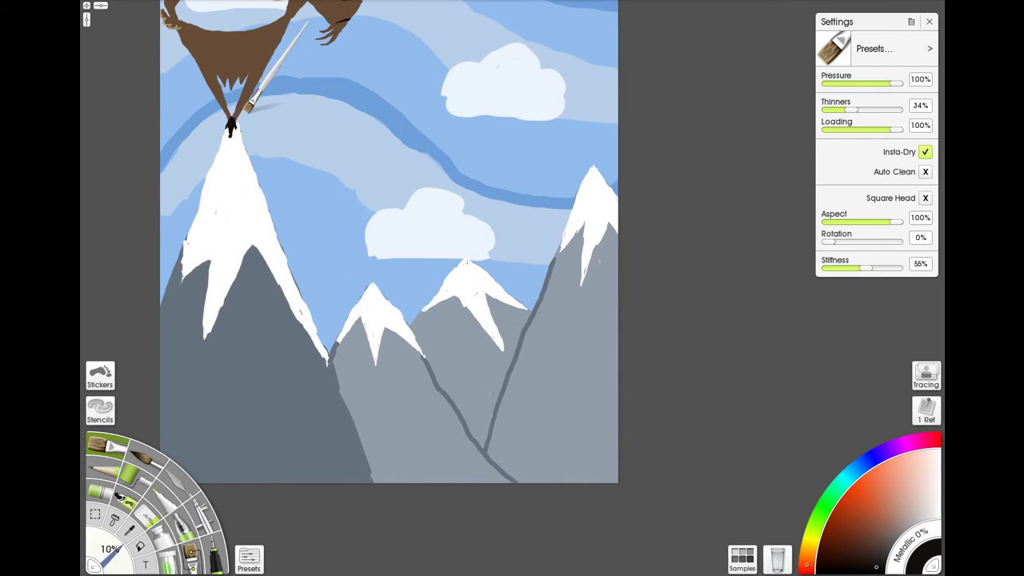
Step: Paint two small black bird outlines with spread wings, one above the rightmost peak and one beside the lower cloud, with the brush at 10%
scroll(407, 256, "down", 5)
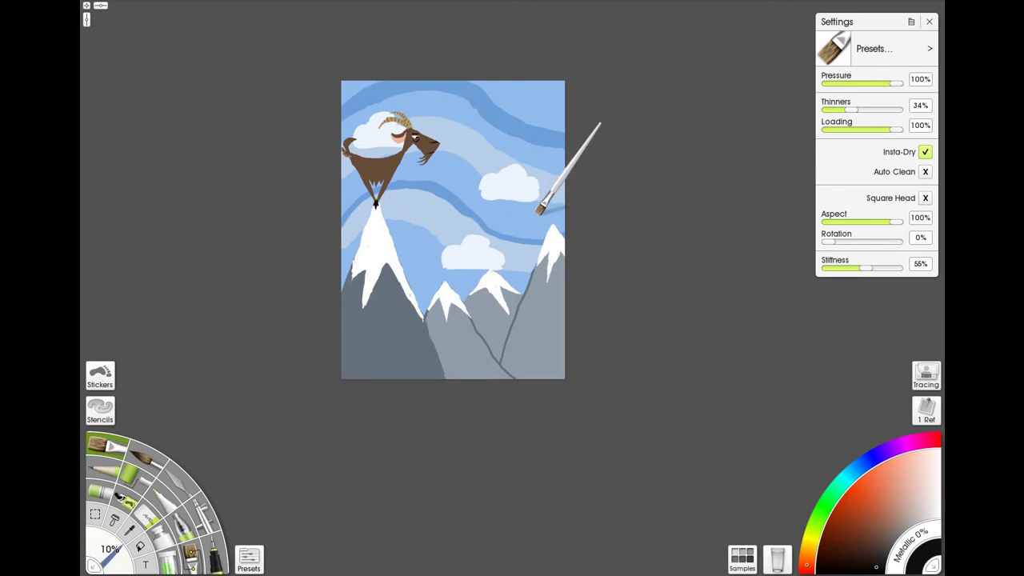
left_click_drag(550, 219, 538, 214)
key("ctrl+z")
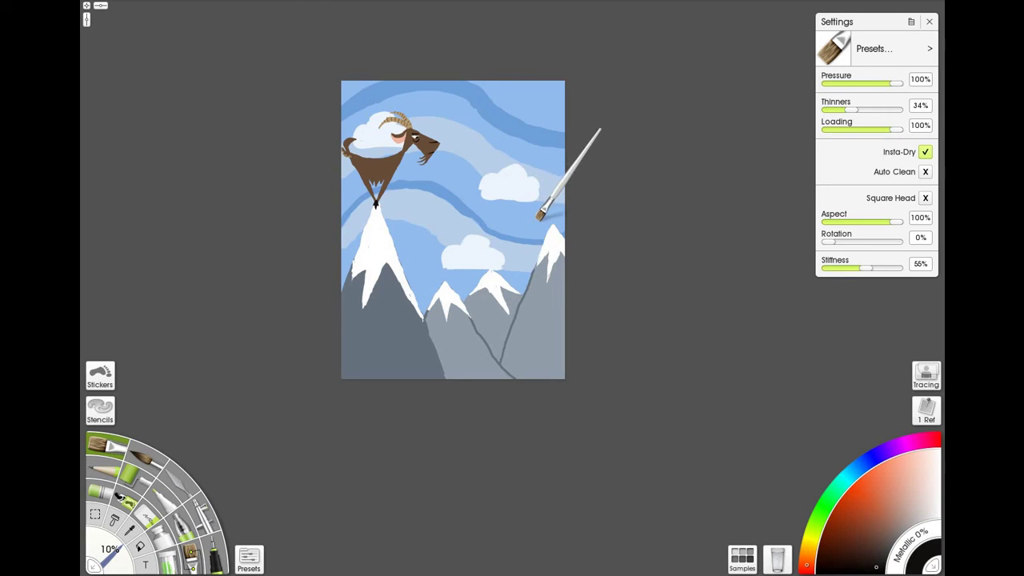
left_click_drag(537, 215, 516, 212)
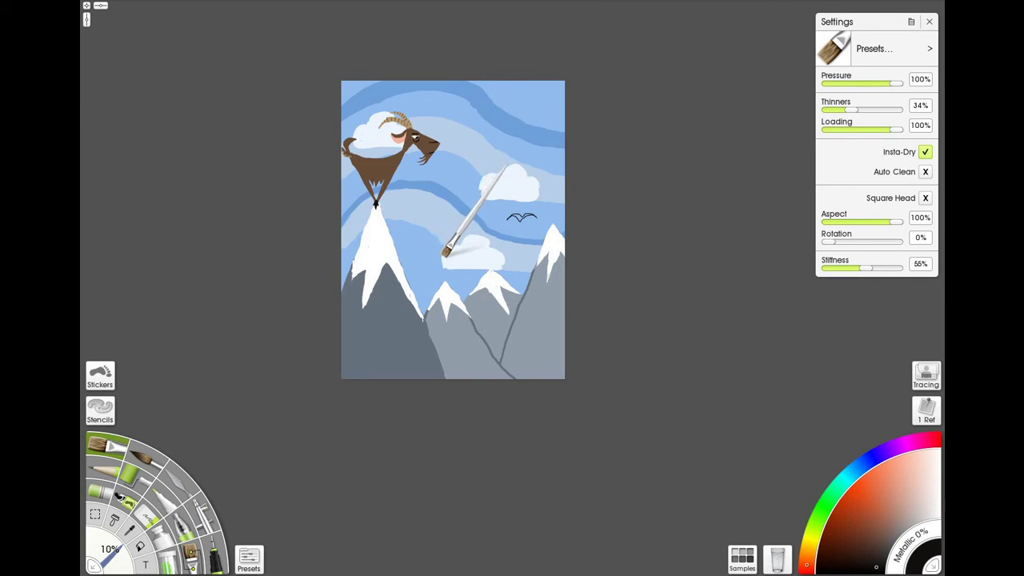
mouse_move(430, 255)
left_mouse_down()
mouse_move(421, 250)
mouse_move(427, 258)
left_mouse_up()
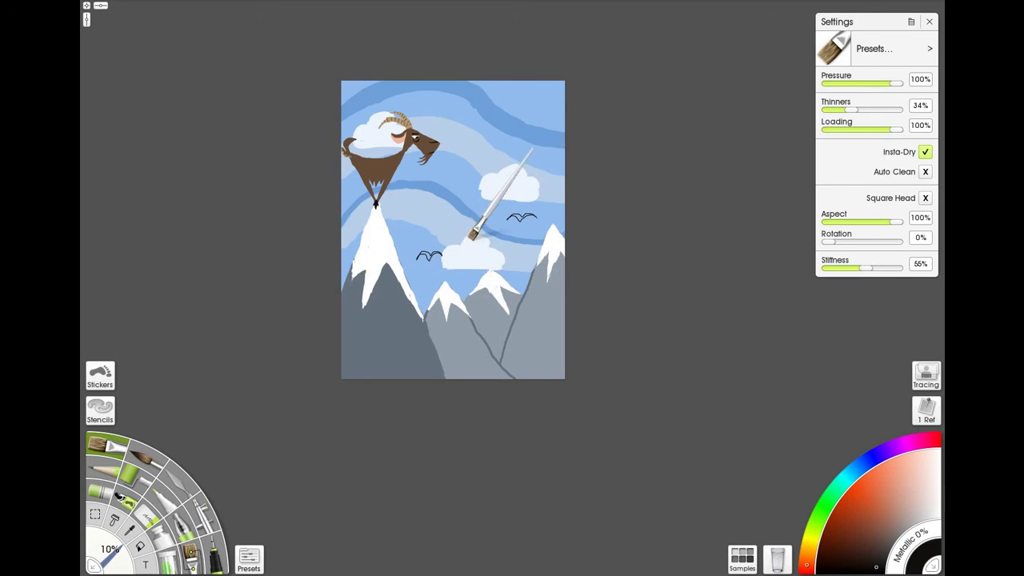
left_click_drag(364, 292, 563, 195)
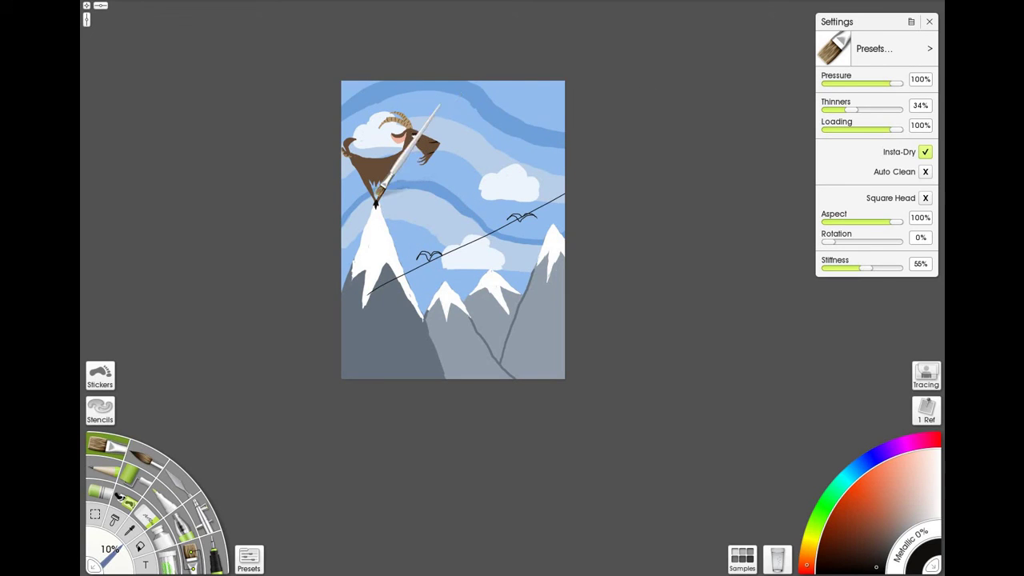
left_click_drag(362, 122, 446, 364)
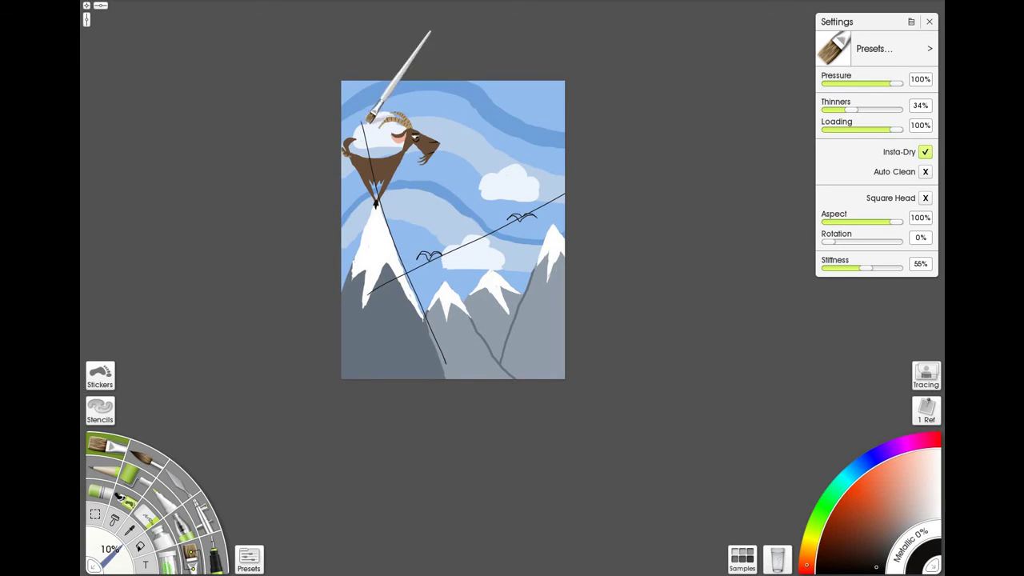
left_click_drag(368, 120, 439, 392)
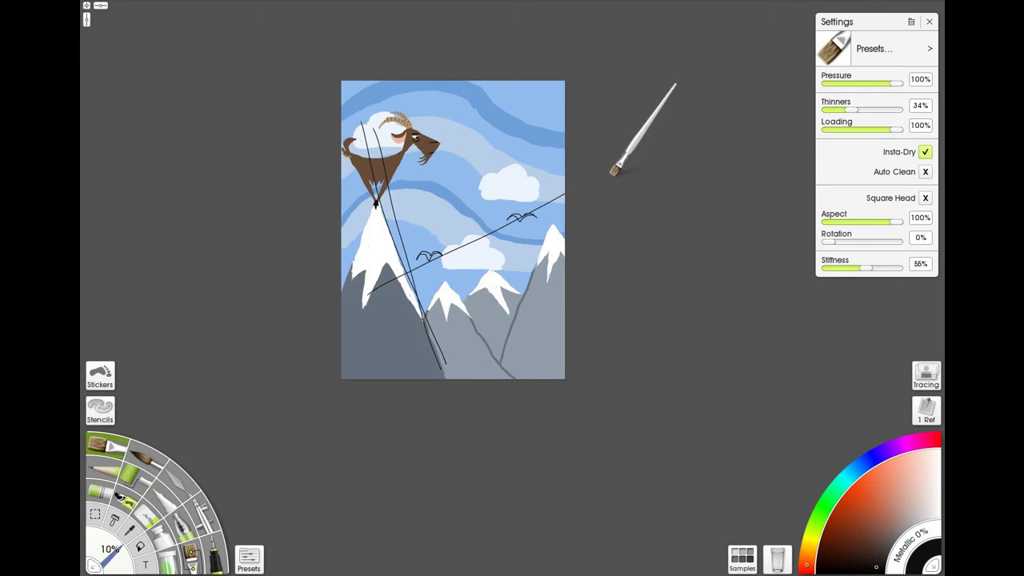
left_click_drag(373, 204, 282, 362)
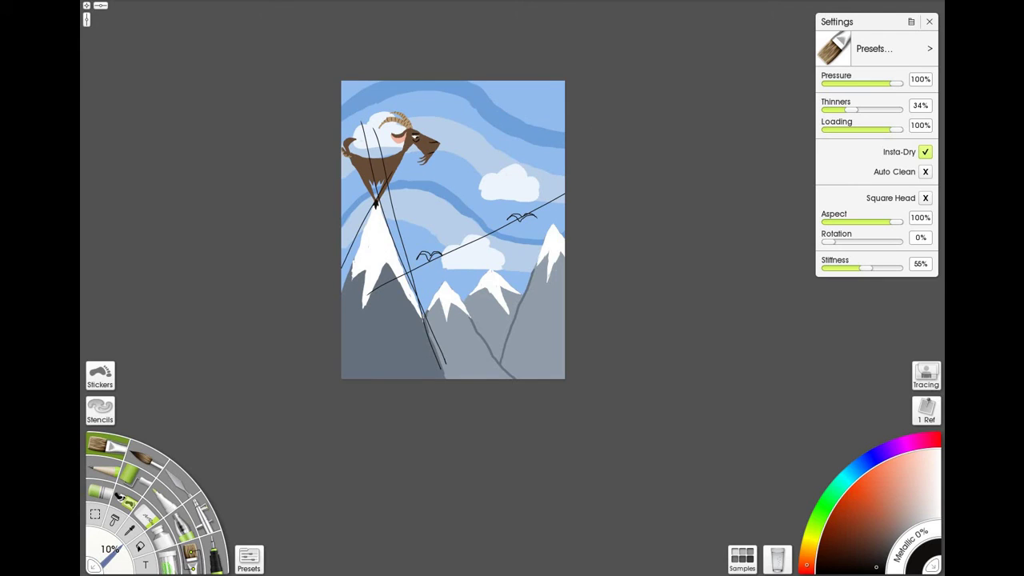
key("ctrl+z")
key("ctrl+z")
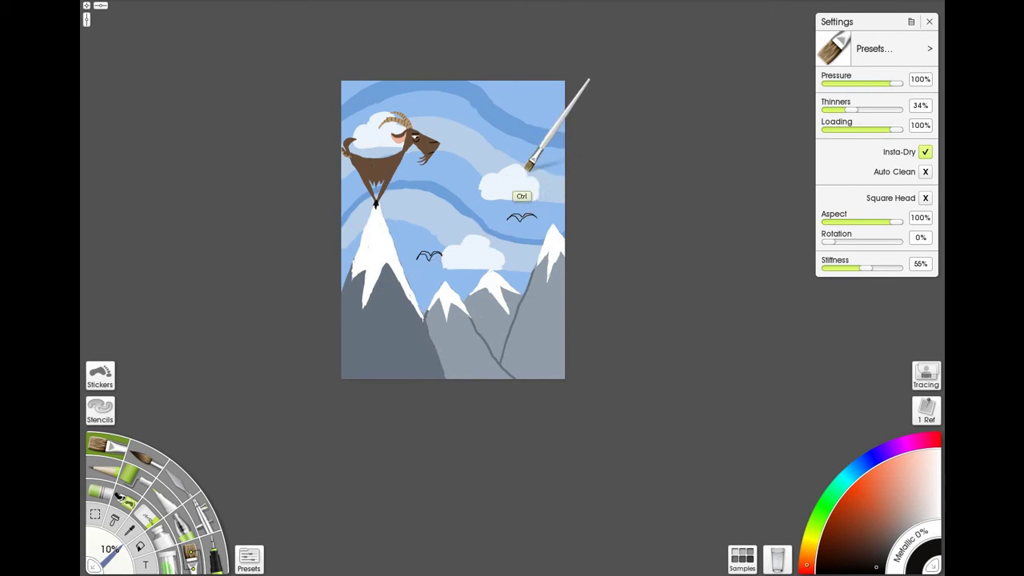
Step: Fill the bird above the rightmost peak with solid black, using the brush at 5%
scroll(472, 176, "up", 5)
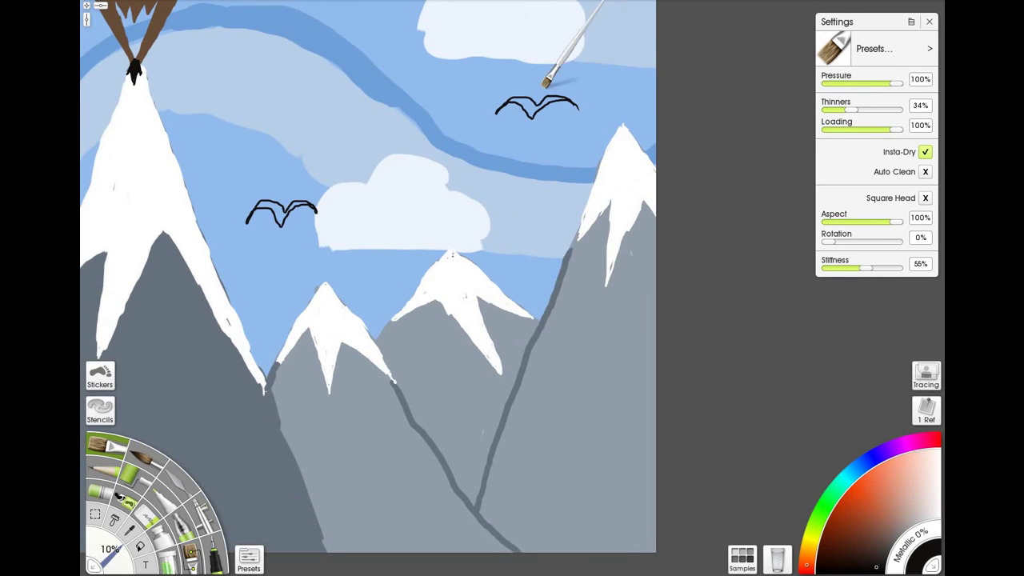
left_click_drag(560, 64, 528, 248)
scroll(530, 247, "up", 2)
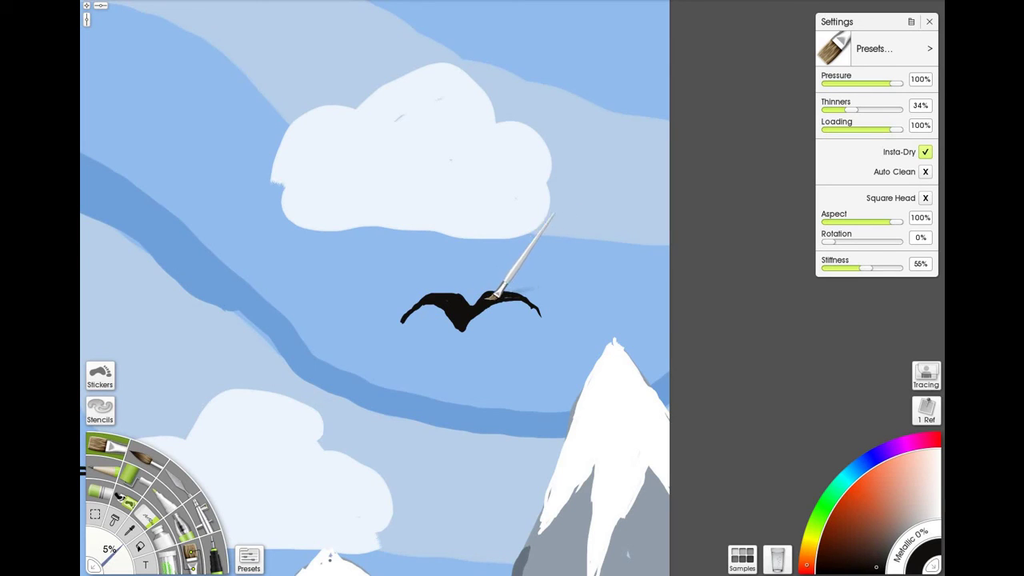
scroll(423, 390, "down", 6)
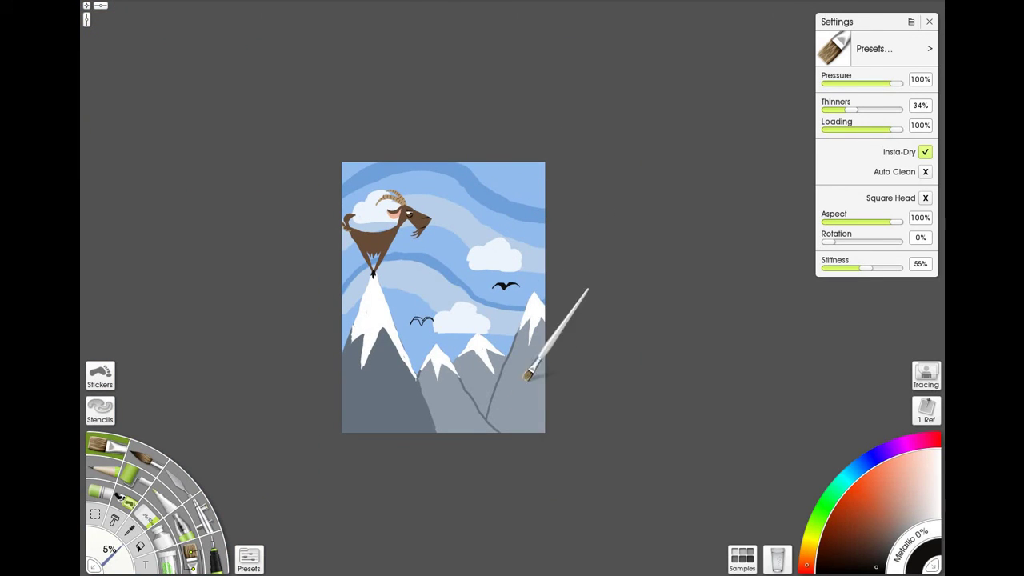
left_click_drag(530, 373, 521, 379)
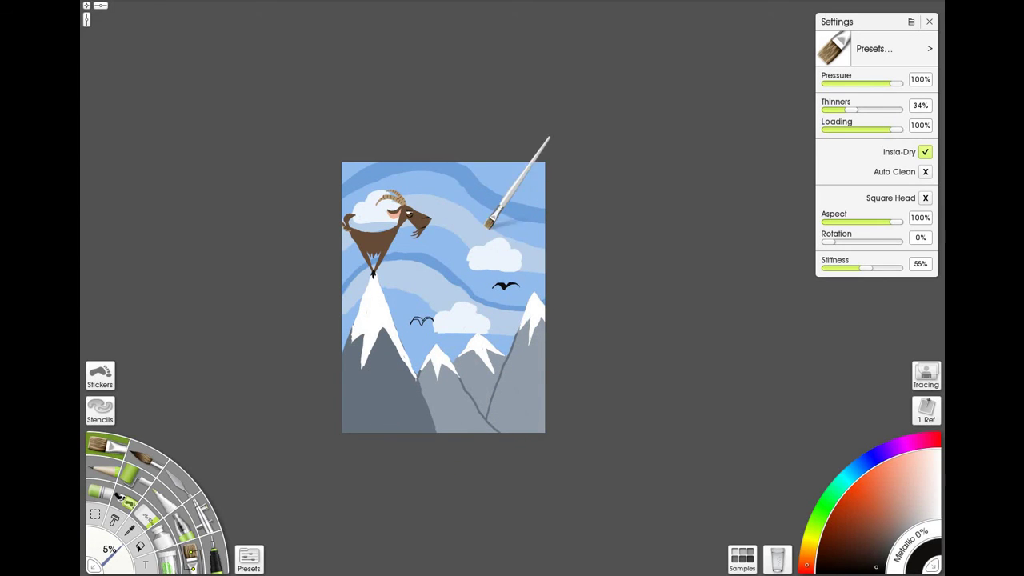
Step: Fill the left wing and the body of the bird outline beside the lower cloud with solid black
key("plus")
scroll(466, 221, "up", 3)
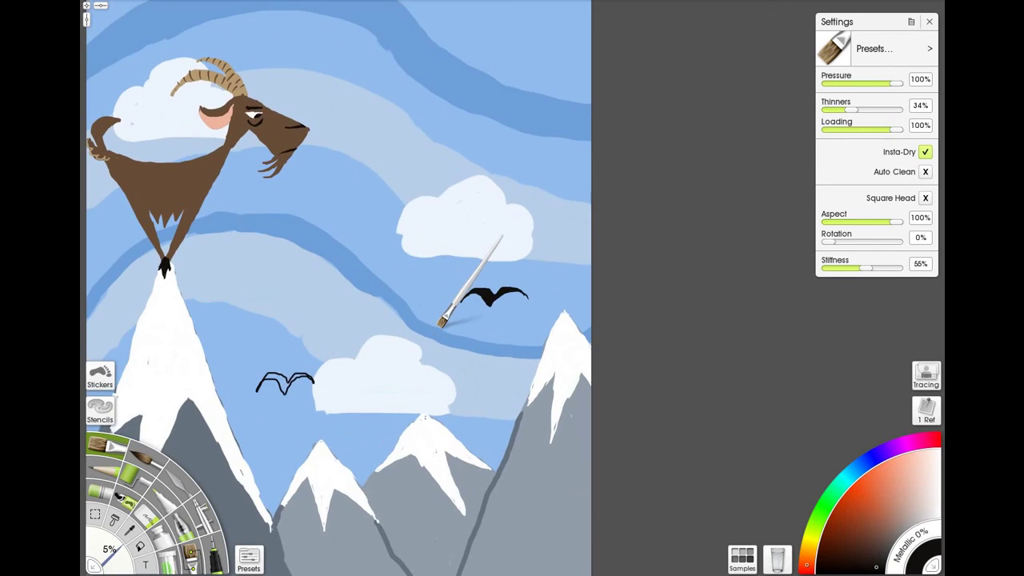
scroll(441, 320, "down", 4)
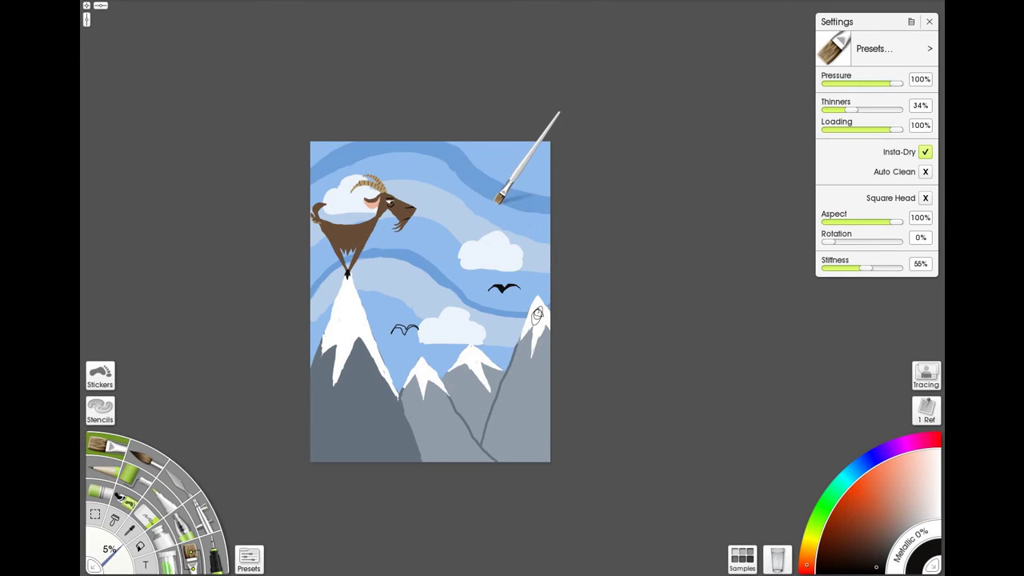
scroll(498, 200, "up", 2)
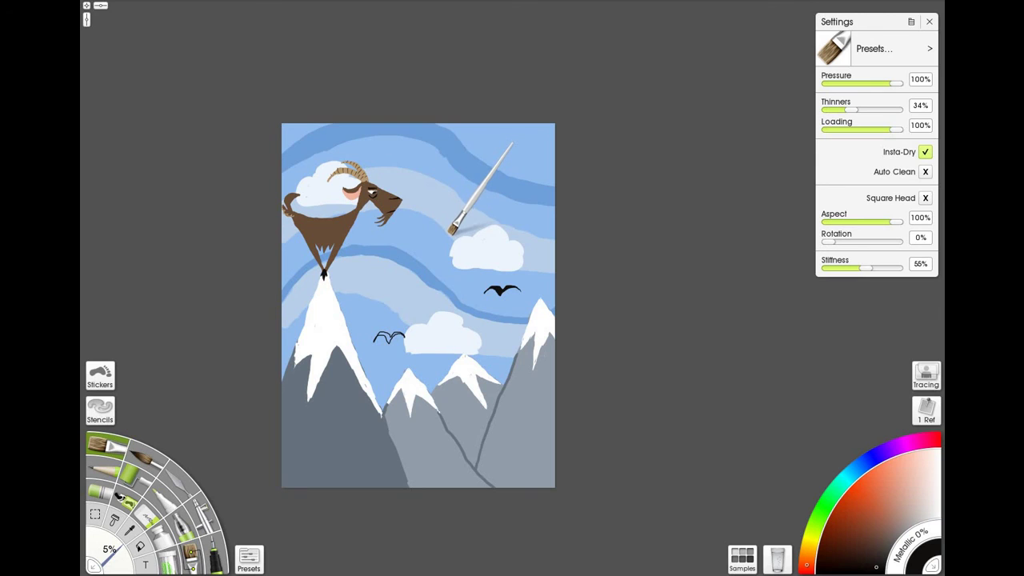
mouse_move(456, 229)
left_mouse_down()
mouse_move(457, 286)
mouse_move(456, 225)
left_mouse_up()
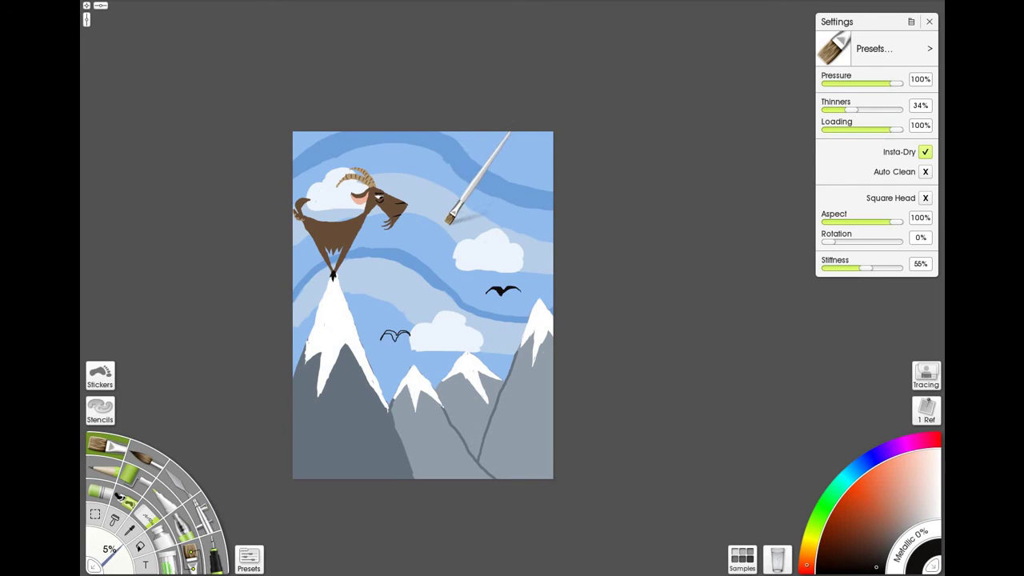
scroll(449, 220, "up", 4)
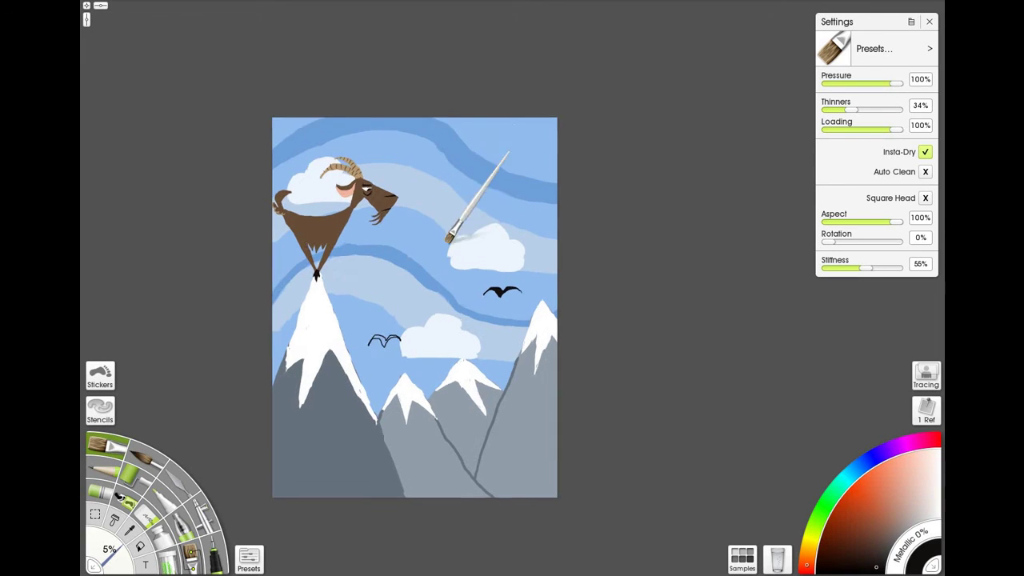
scroll(487, 290, "up", 2)
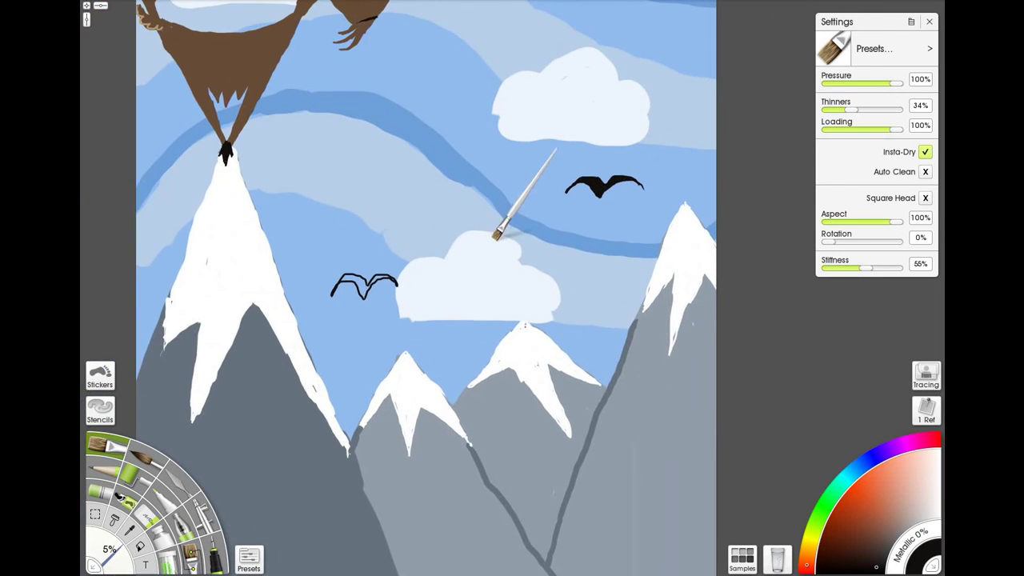
left_click_drag(496, 233, 589, 221)
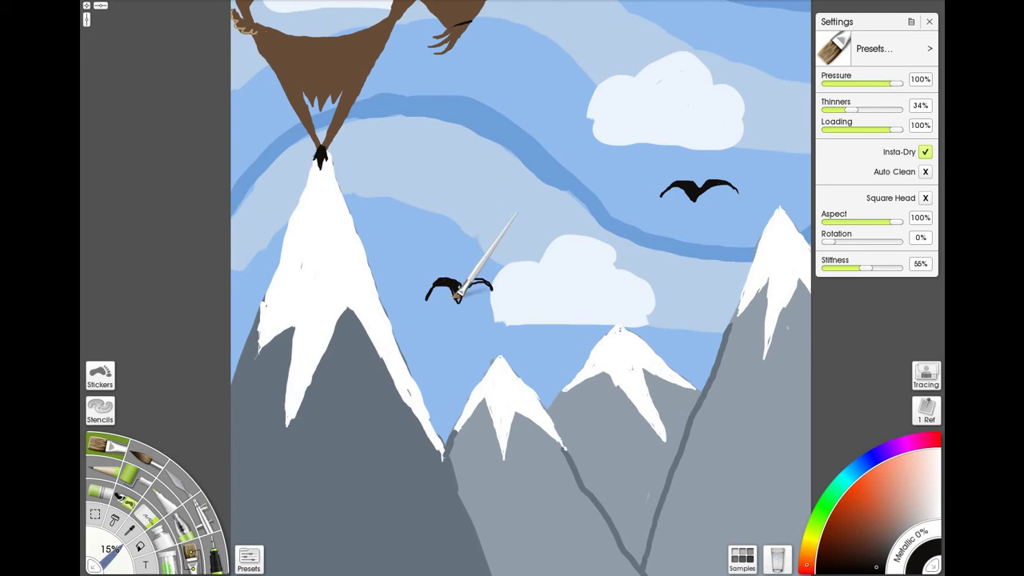
scroll(458, 295, "down", 5)
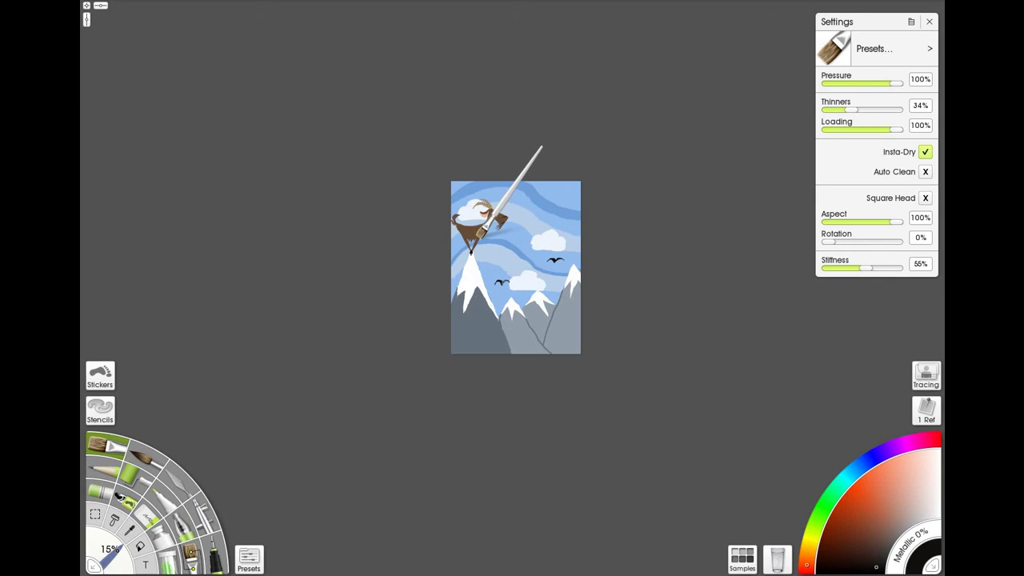
scroll(479, 233, "up", 5)
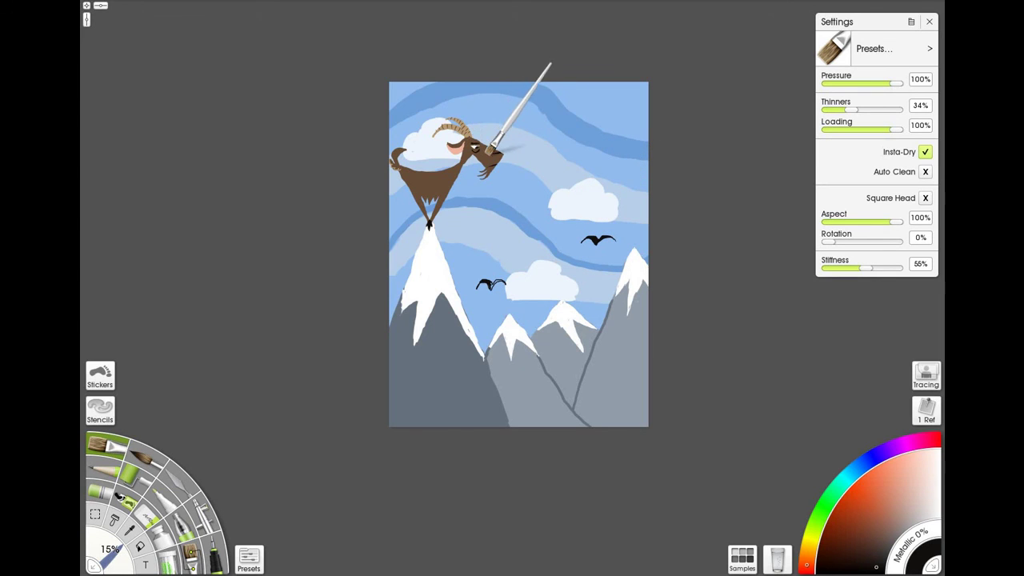
scroll(496, 334, "up", 4)
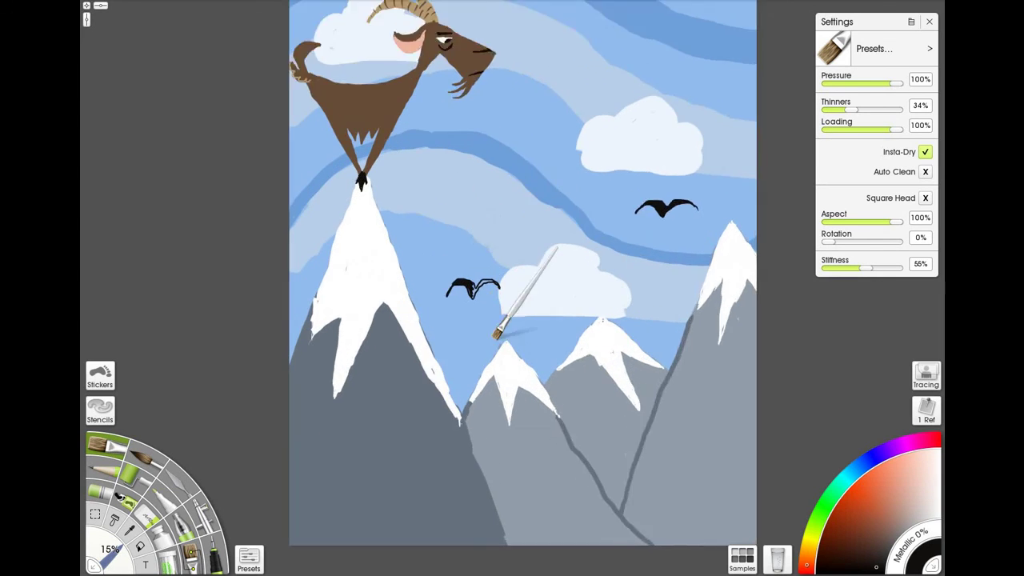
scroll(451, 297, "up", 2)
scroll(459, 256, "down", 5)
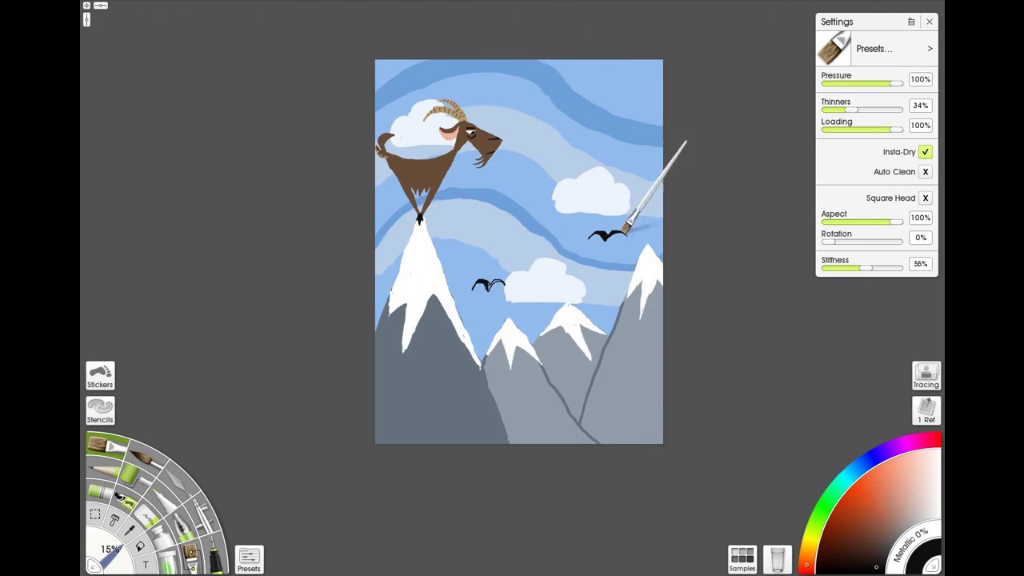
Step: Fill the right wing of the bird beside the lower cloud with solid black, using the brush at 6%
mouse_move(466, 260)
left_mouse_down()
mouse_move(431, 198)
mouse_move(431, 301)
left_mouse_up()
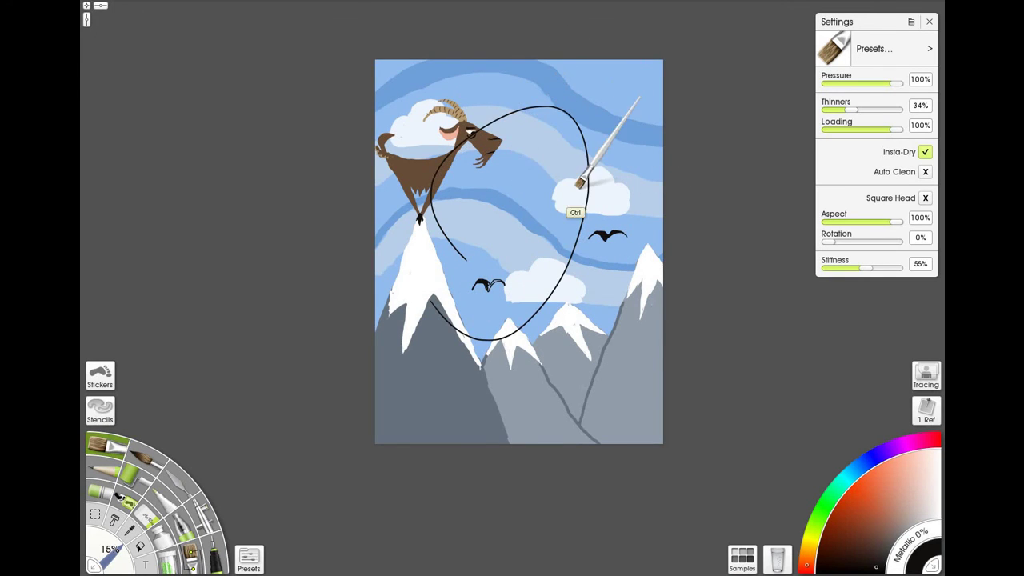
key("ctrl+z")
scroll(515, 280, "up", 6)
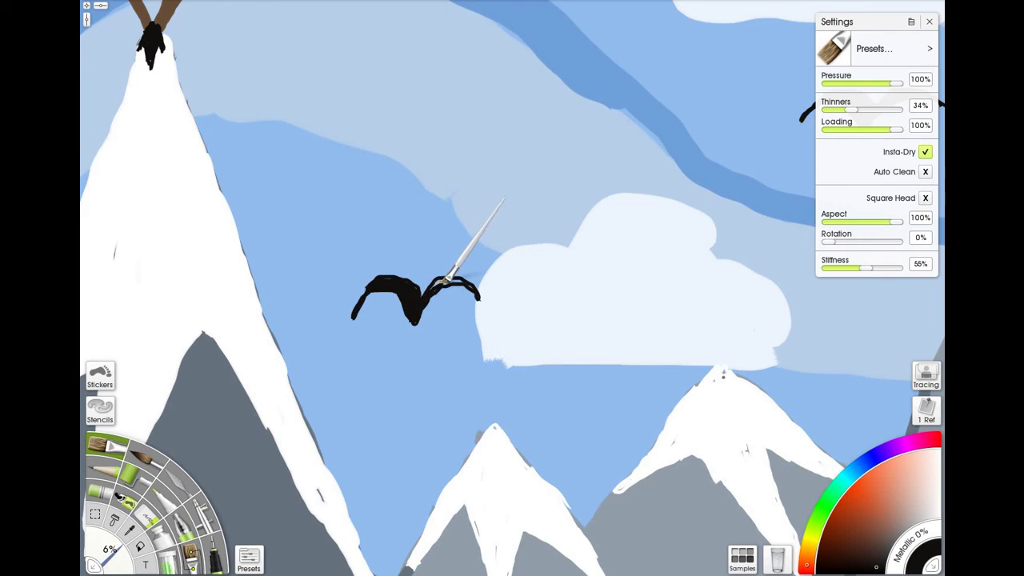
left_click_drag(436, 278, 472, 282)
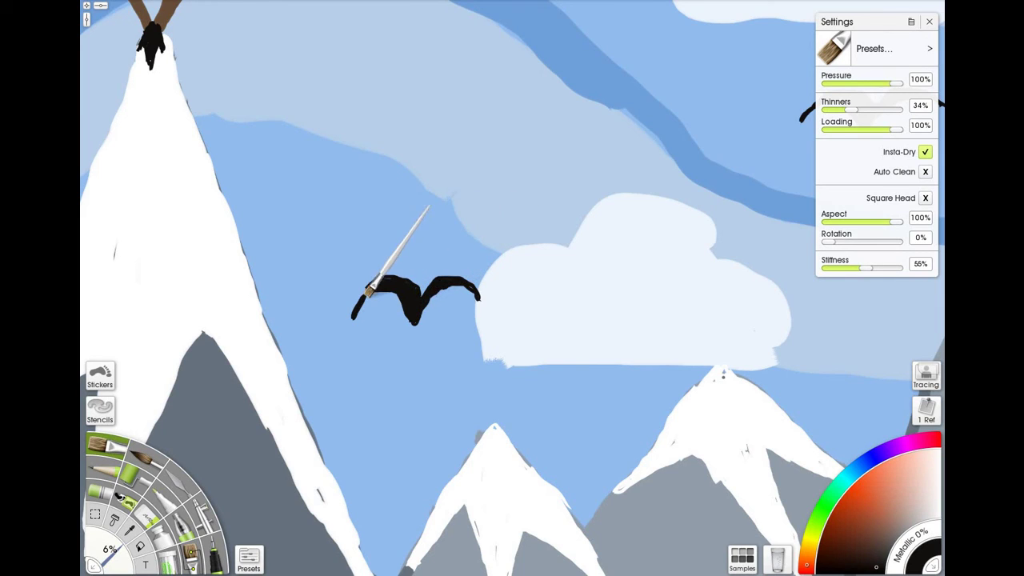
scroll(385, 349, "down", 6)
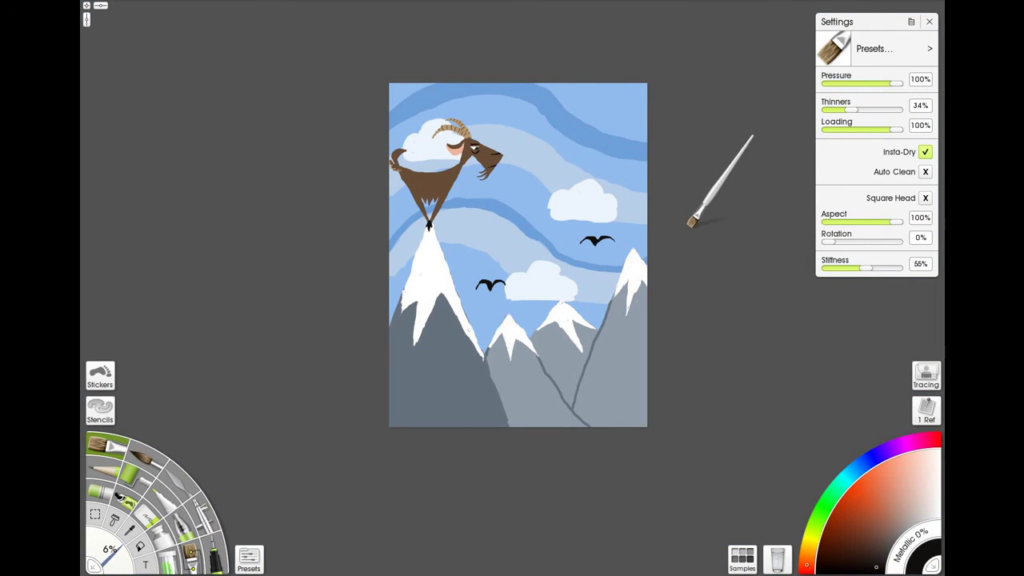
scroll(611, 288, "down", 3)
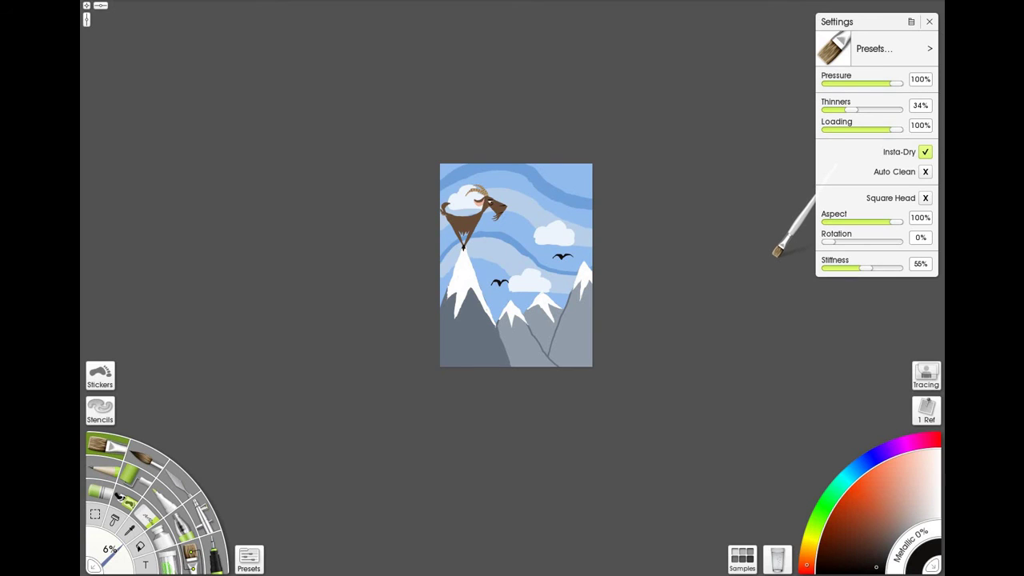
Step: Sample the darker blue and smooth the lower edge of the sky band behind the goat's legs with the brush at 11%
scroll(560, 224, "up", 5)
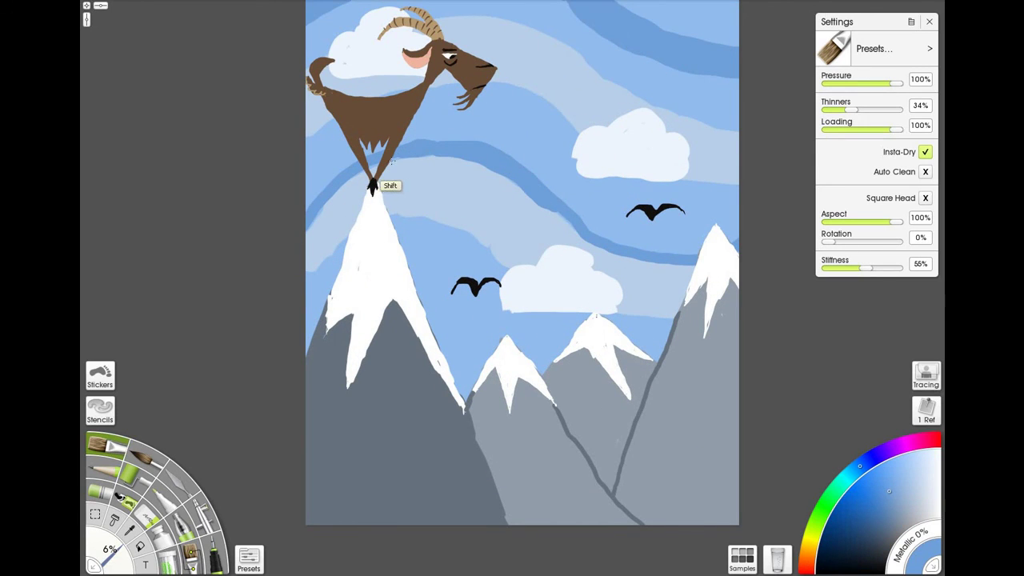
mouse_move(392, 162)
left_mouse_down()
mouse_move(472, 157)
mouse_move(497, 171)
left_mouse_up()
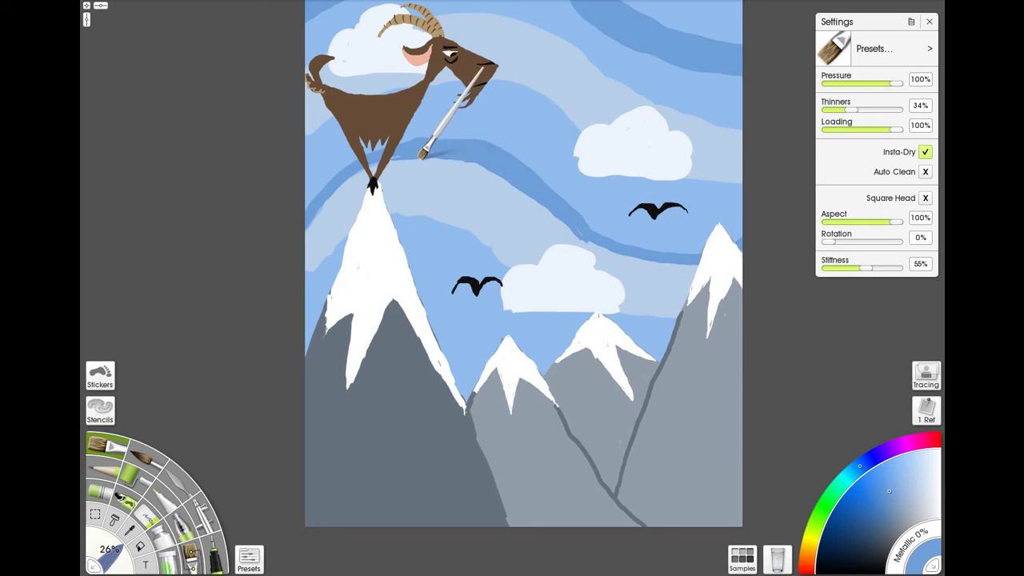
left_click_drag(411, 150, 402, 153)
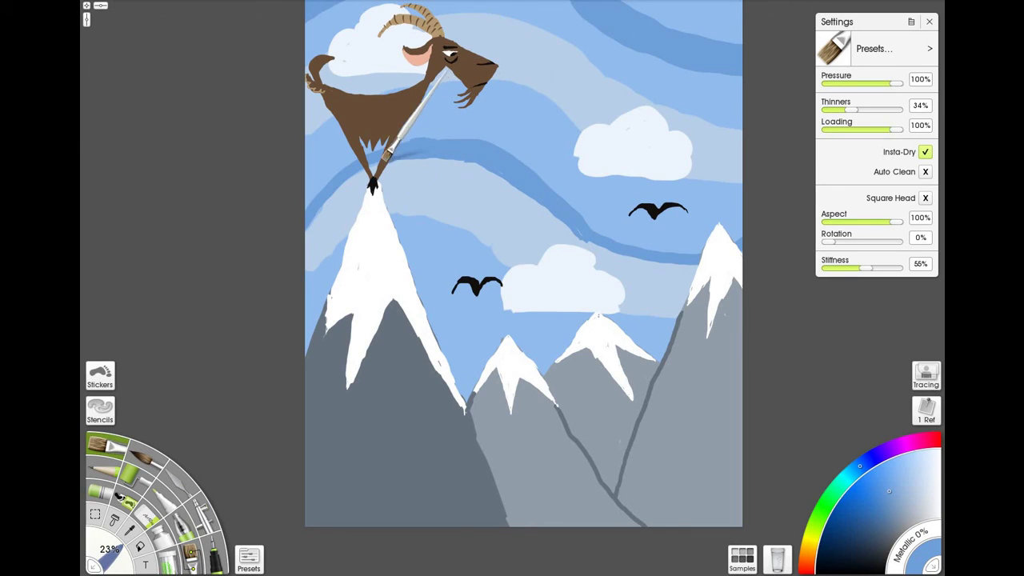
scroll(408, 150, "up", 1)
scroll(408, 150, "up", 2)
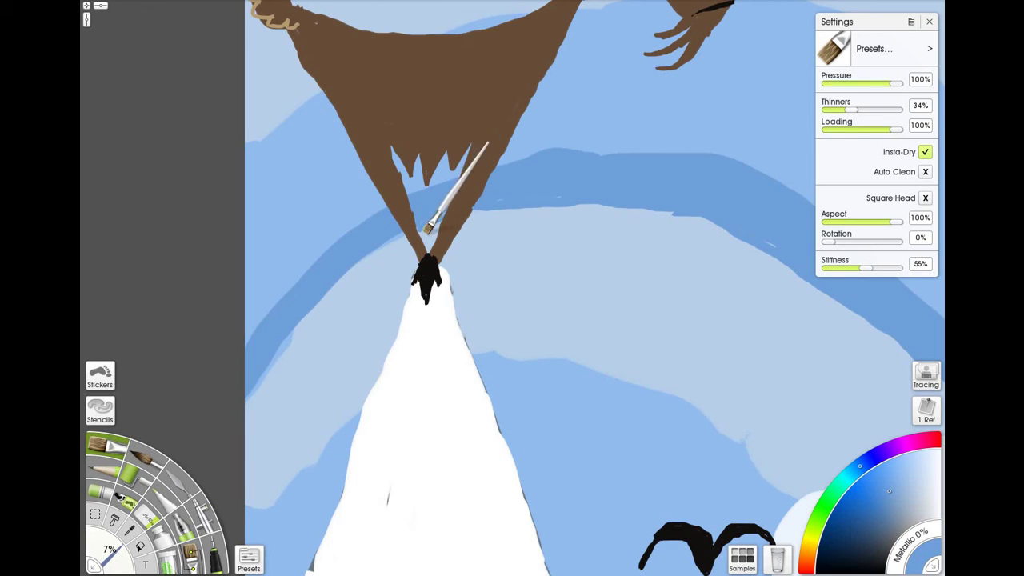
key("shift")
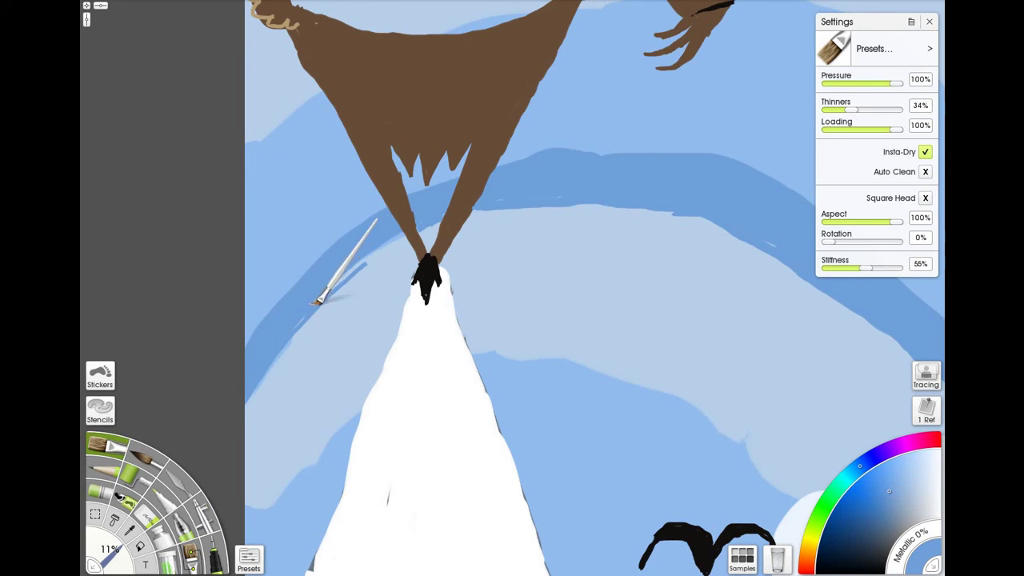
left_click_drag(314, 304, 400, 239)
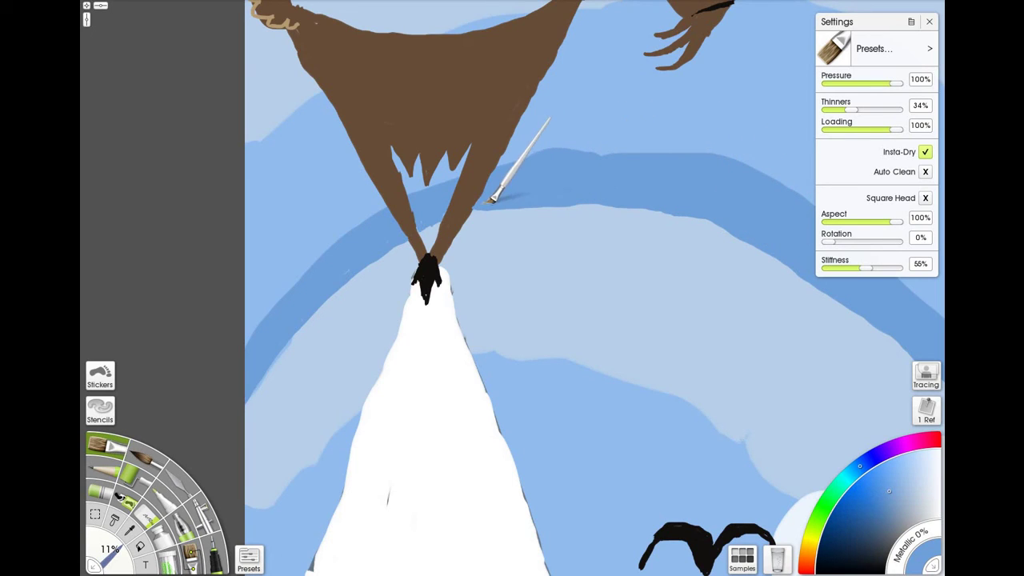
Step: Thicken and smooth the lower edge of the darker blue band running above the lower cloud to the rightmost peak
mouse_move(777, 360)
left_mouse_down()
mouse_move(706, 332)
mouse_move(453, 288)
left_mouse_up()
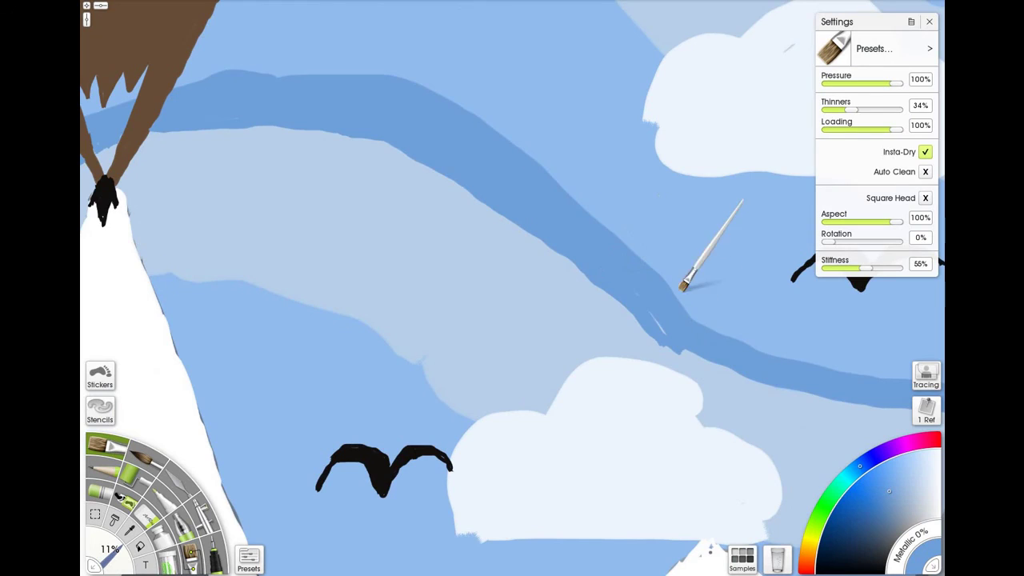
left_click_drag(683, 291, 535, 264)
mouse_move(533, 303)
left_mouse_down("shift")
mouse_move(489, 304)
mouse_move(490, 274)
mouse_move(533, 332)
left_mouse_up("shift")
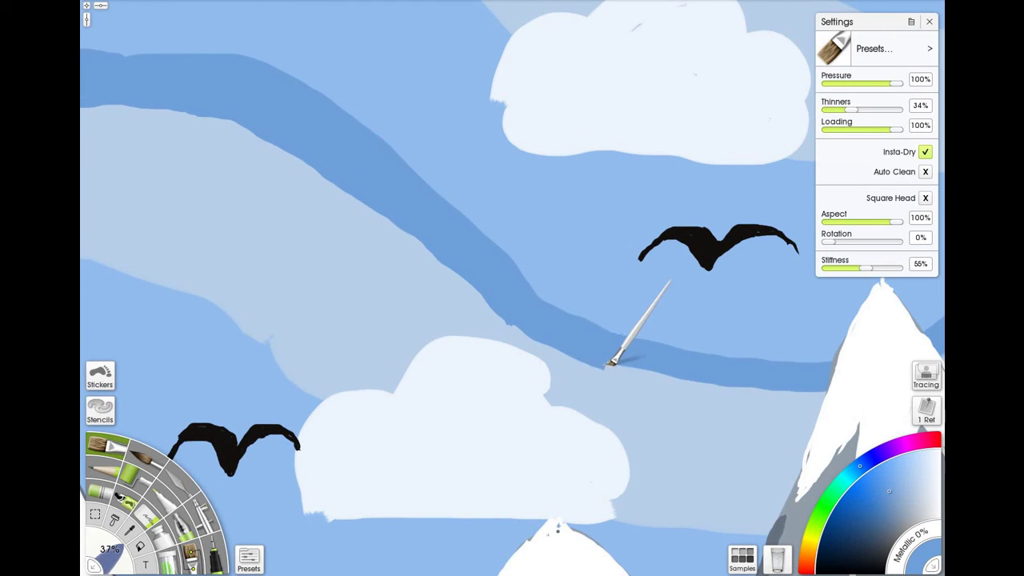
left_click_drag(647, 377, 811, 394)
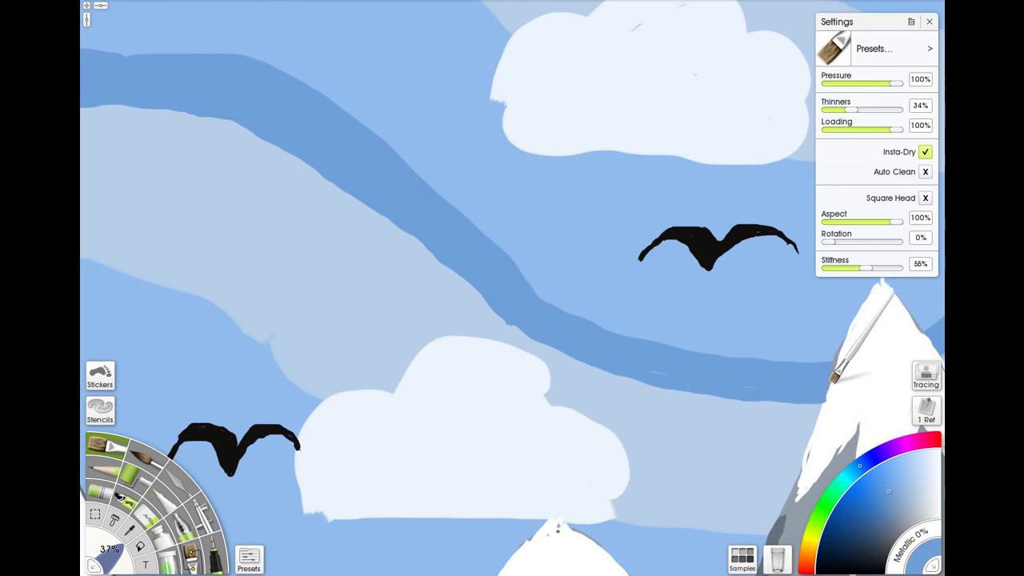
left_click_drag(736, 386, 428, 328)
left_click_drag(663, 256, 643, 293, "shift")
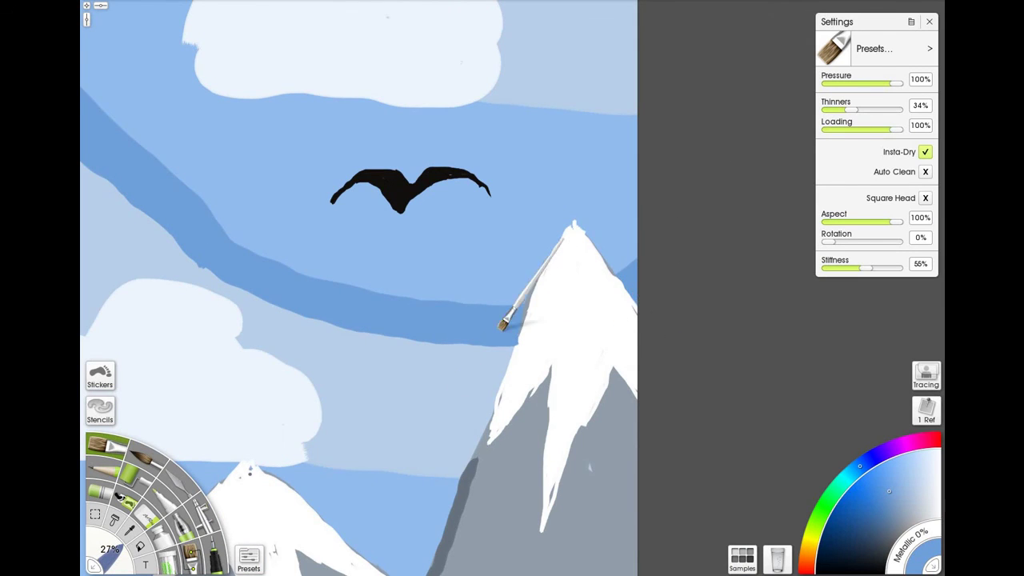
scroll(512, 282, "down", 5)
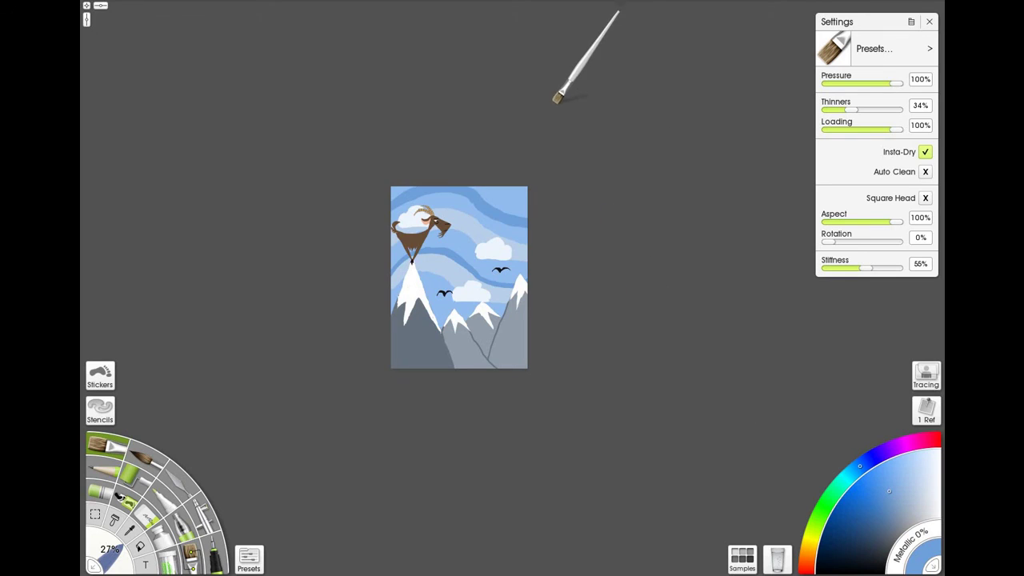
scroll(559, 220, "up", 3)
left_click_drag(405, 83, 452, 103)
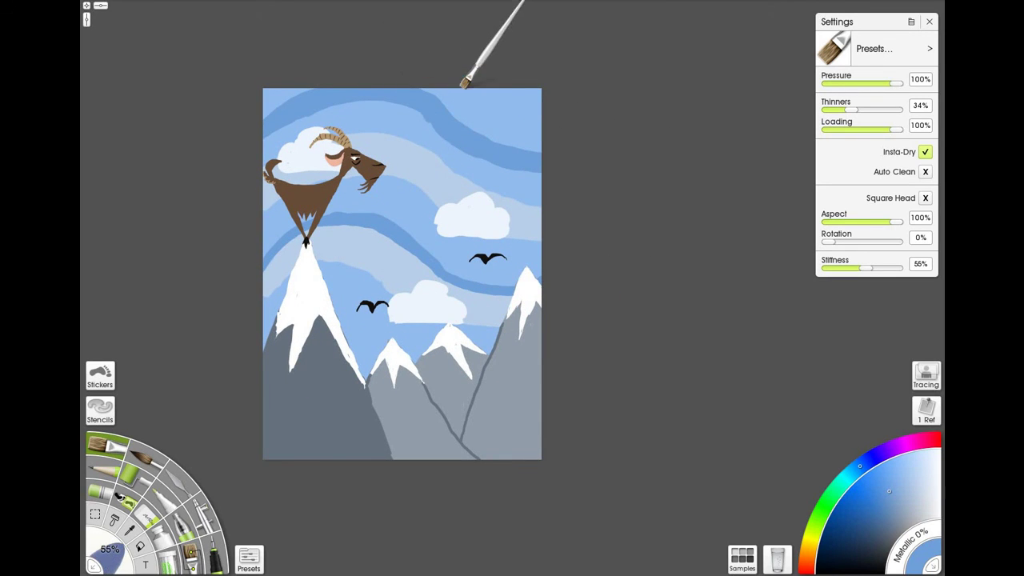
key("bracketright")
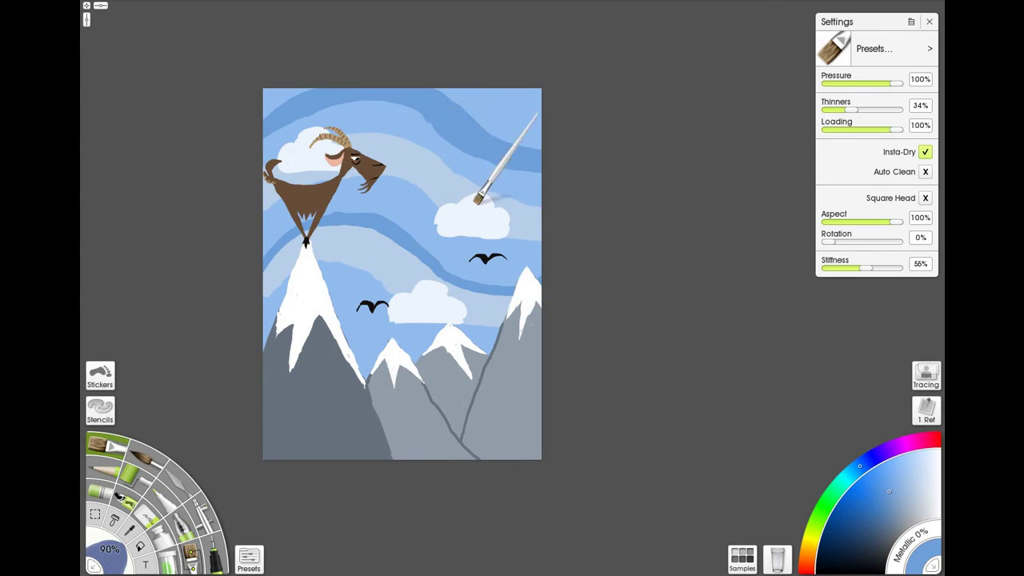
scroll(478, 197, "down", 5)
scroll(535, 318, "up", 5)
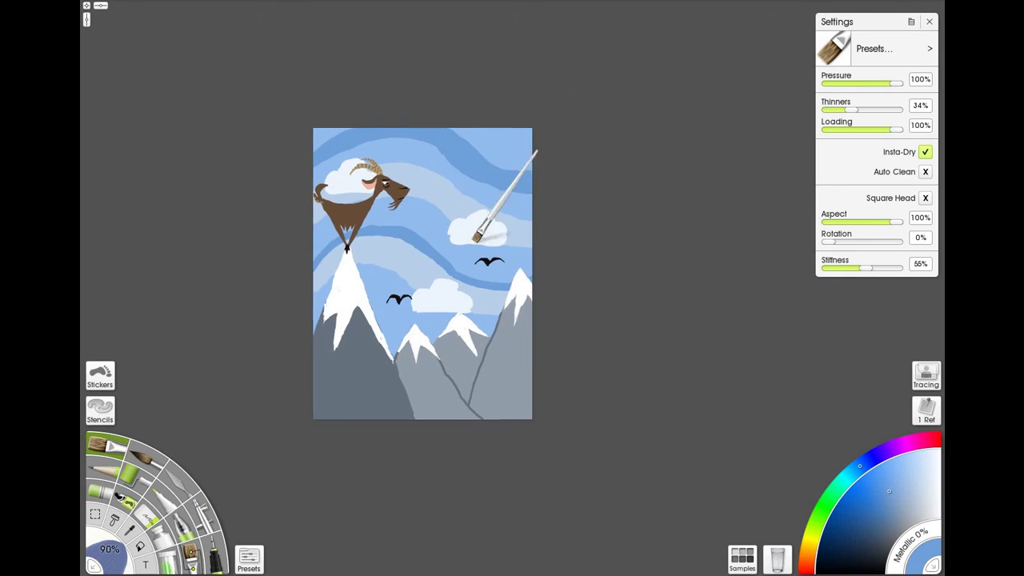
scroll(475, 235, "down", 5)
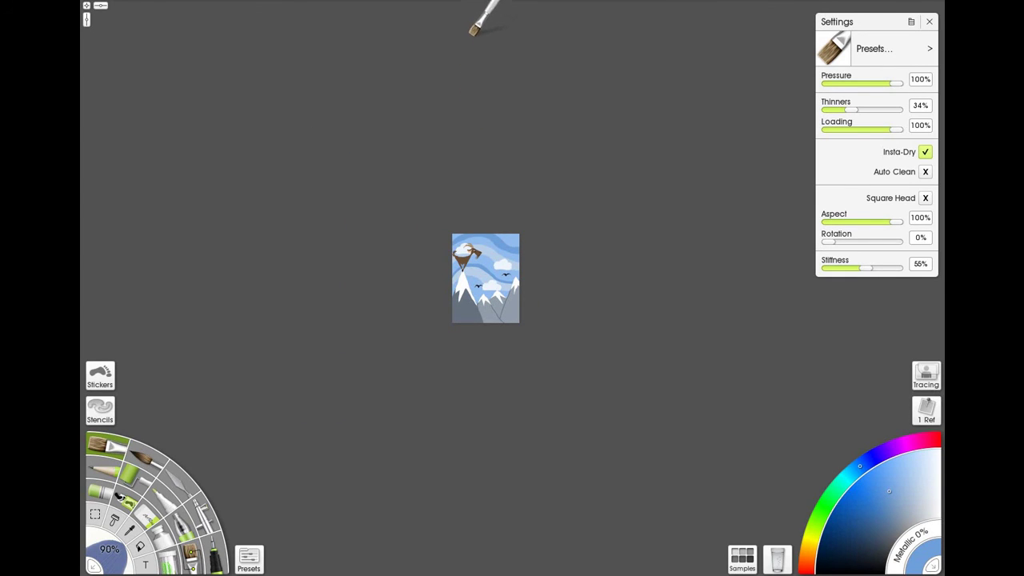
scroll(499, 290, "up", 5)
left_click_drag(498, 290, 659, 392)
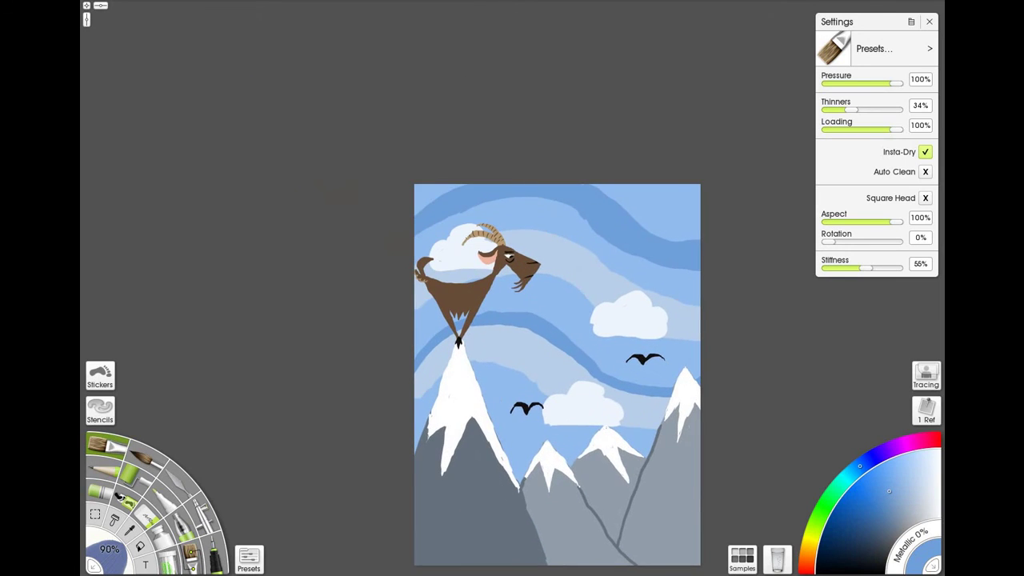
Step: Sample the goat's brown and try a touch-up stroke along the outer edge of its rear leg
scroll(439, 194, "up", 2)
left_click(372, 322, "alt")
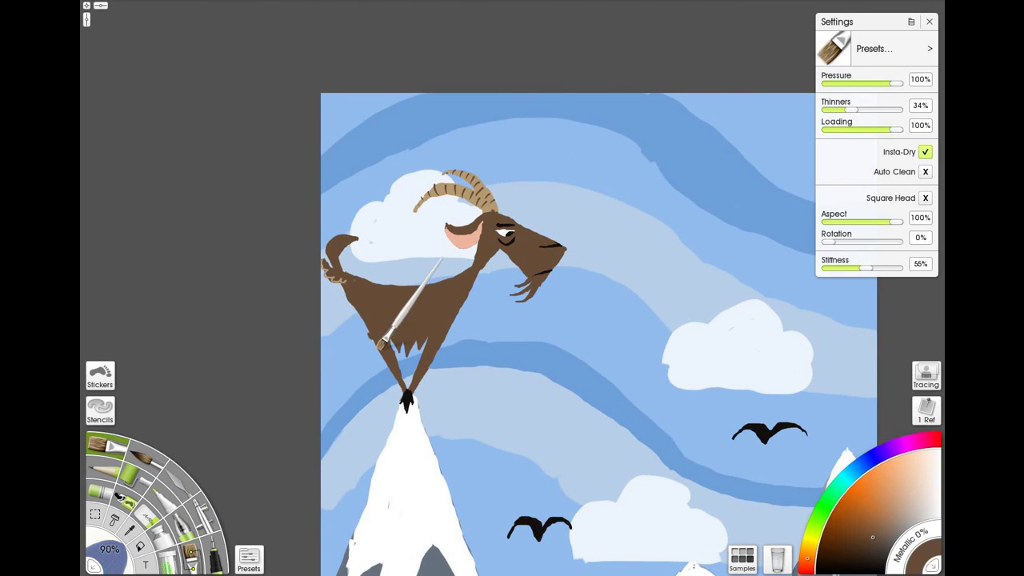
mouse_move(377, 340)
left_mouse_down()
mouse_move(365, 325)
mouse_move(368, 334)
left_mouse_up()
key("ctrl+z")
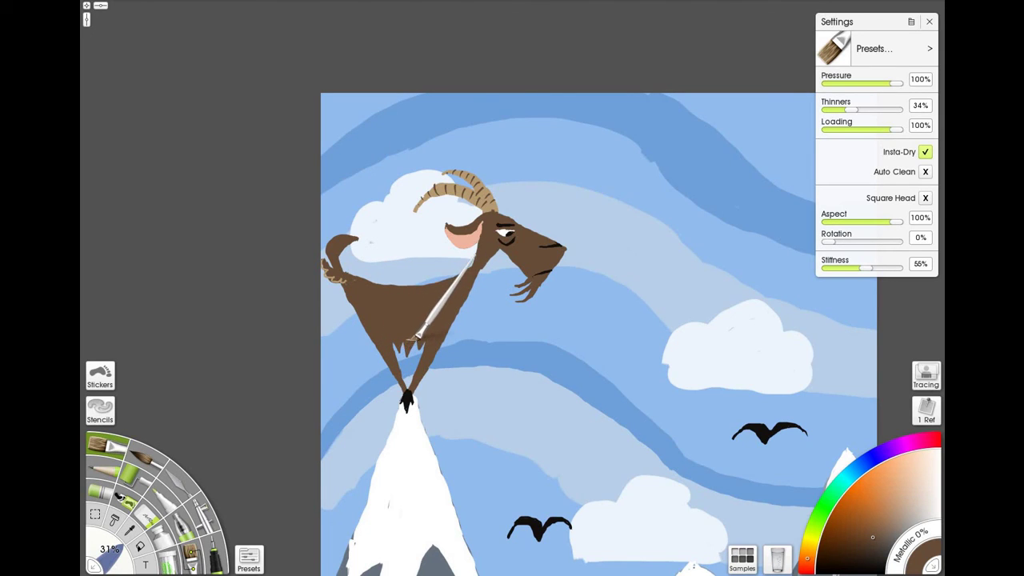
scroll(396, 336, "down", 5)
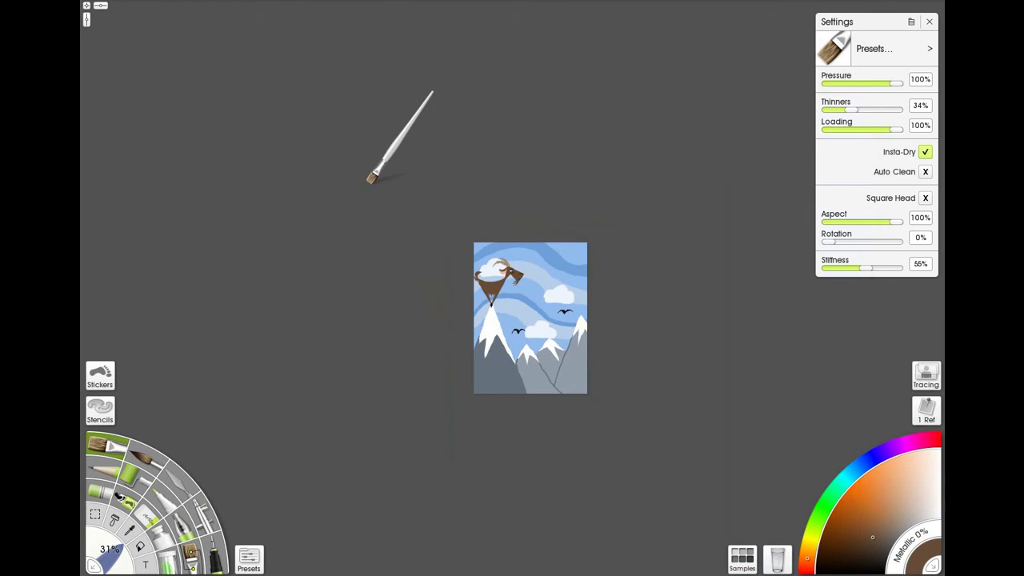
Step: Inspect the goat on its peak up close and compare it with the overview of the whole landscape
scroll(448, 288, "up", 5)
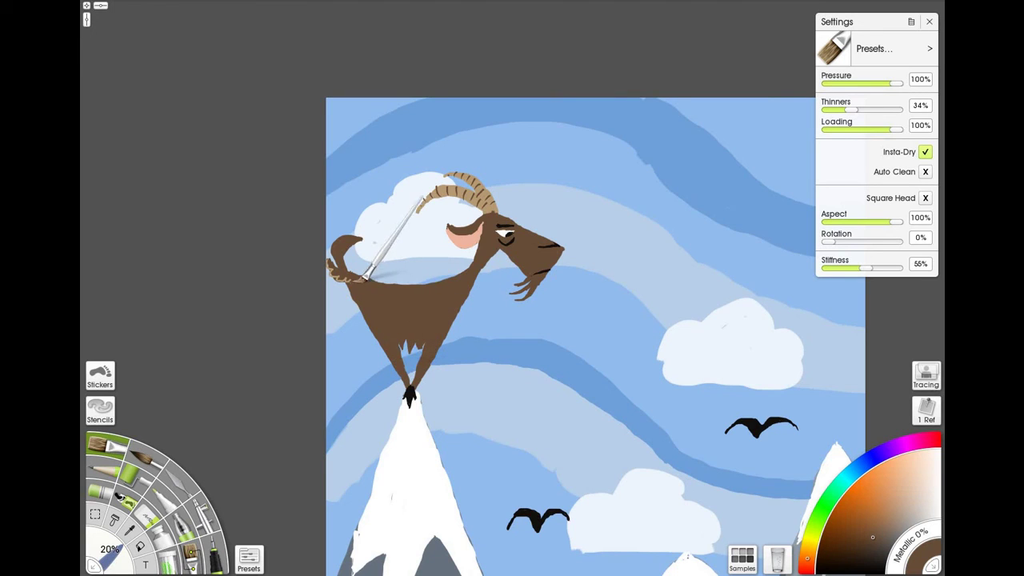
scroll(415, 352, "down", 1)
scroll(416, 352, "down", 5)
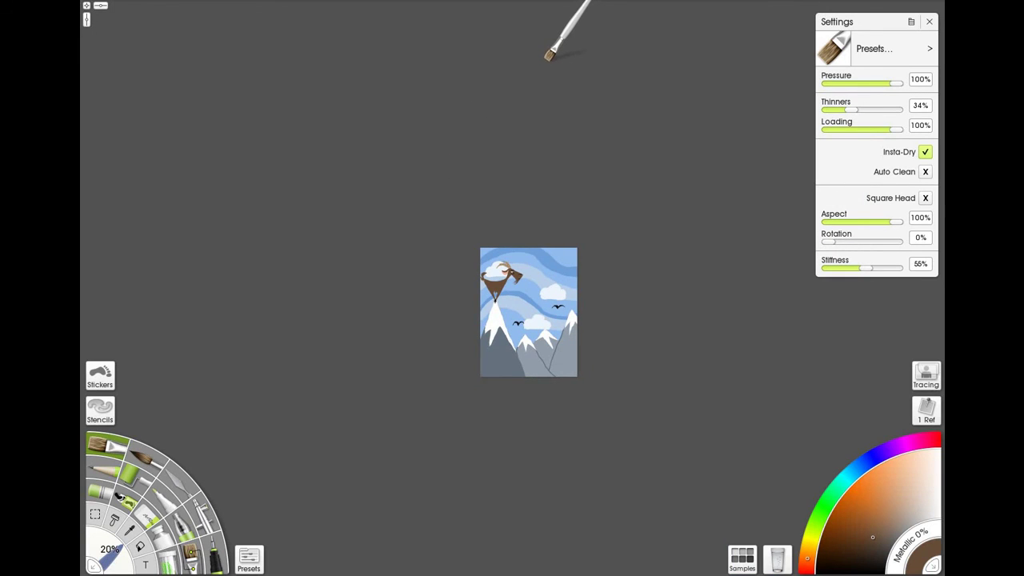
scroll(510, 284, "up", 5)
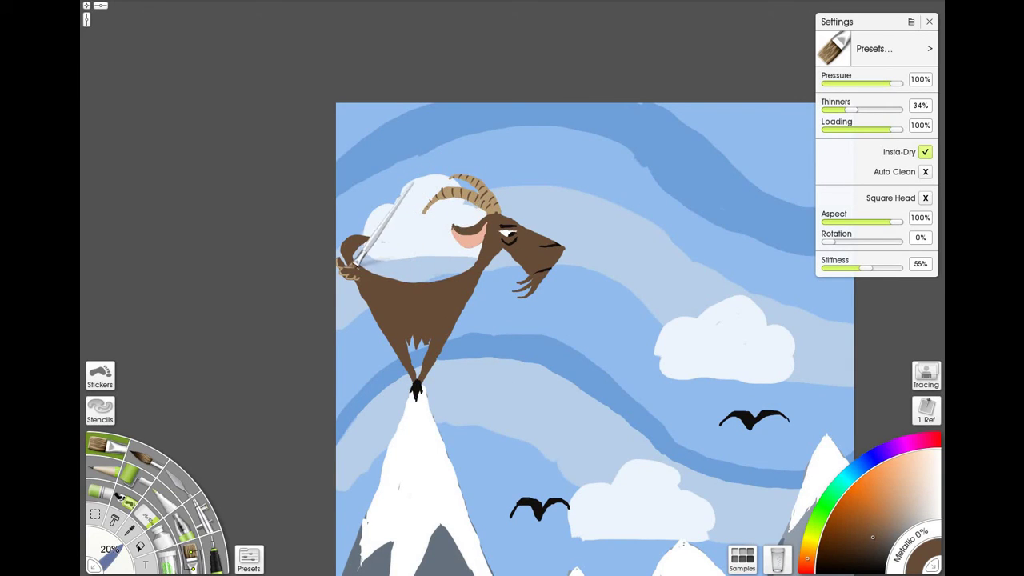
scroll(355, 174, "down", 5)
scroll(355, 175, "down", 2)
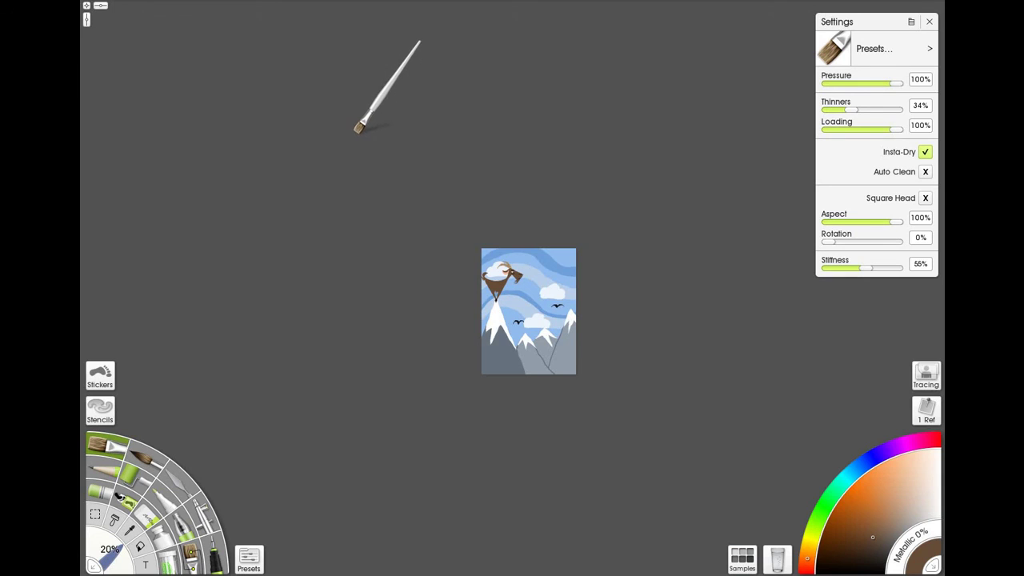
scroll(366, 155, "up", 5)
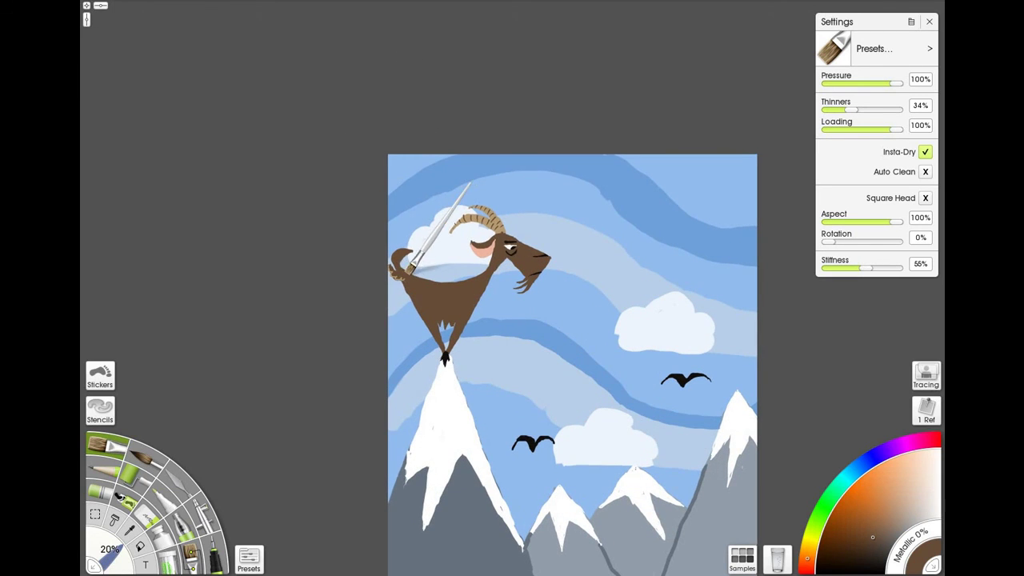
scroll(577, 359, "up", 1)
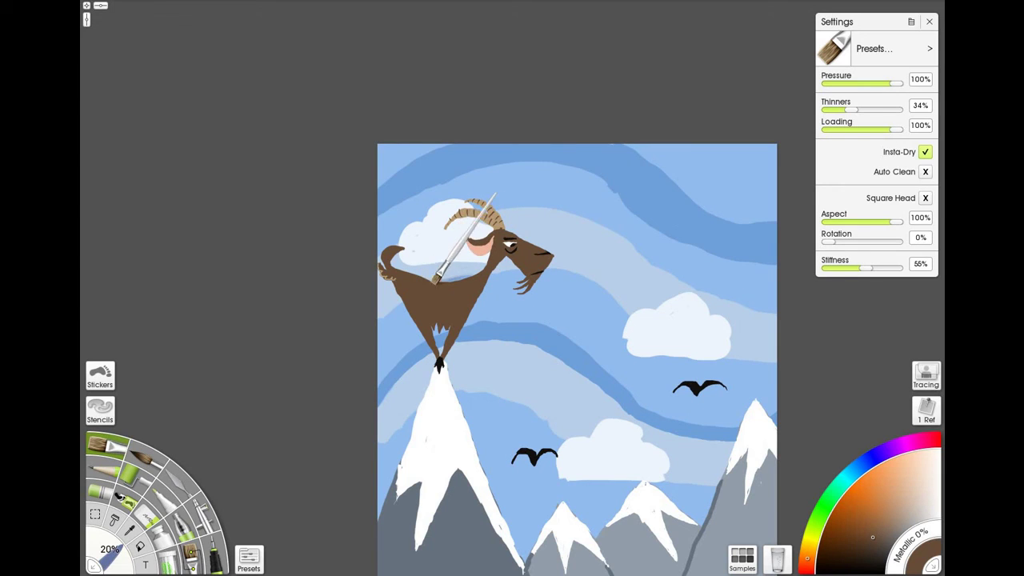
scroll(450, 294, "down", 6)
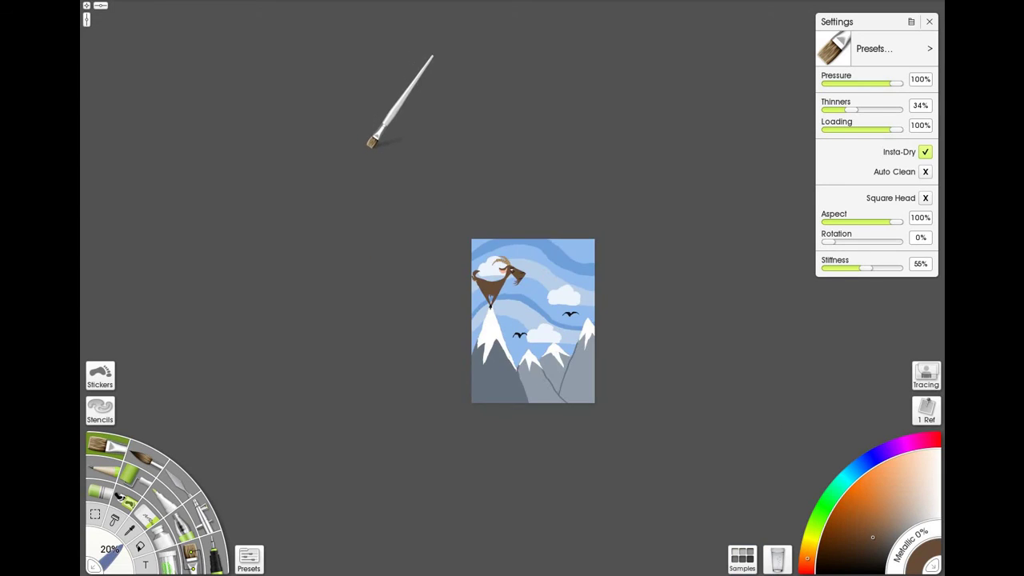
scroll(383, 182, "up", 6)
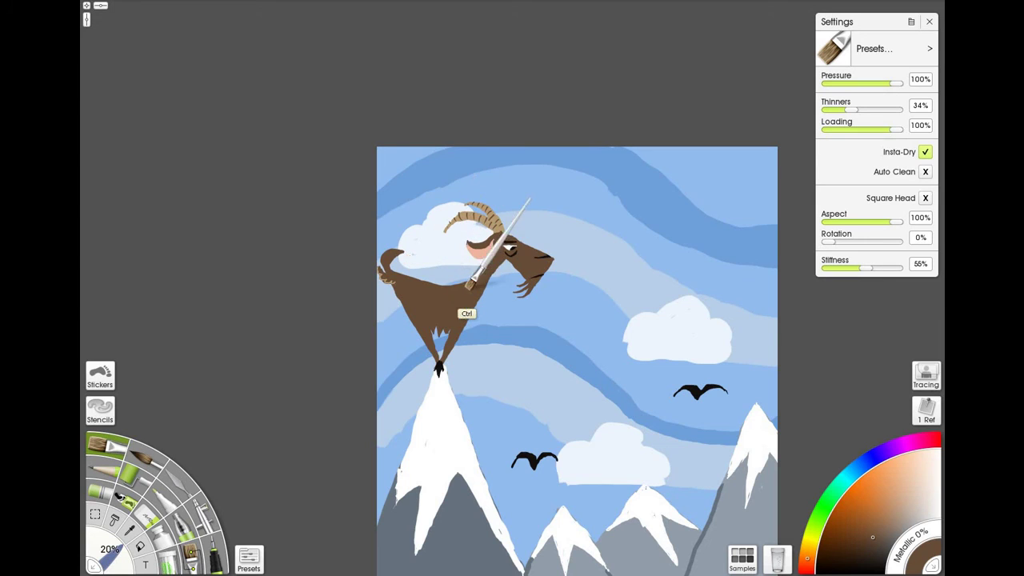
scroll(408, 180, "down", 5)
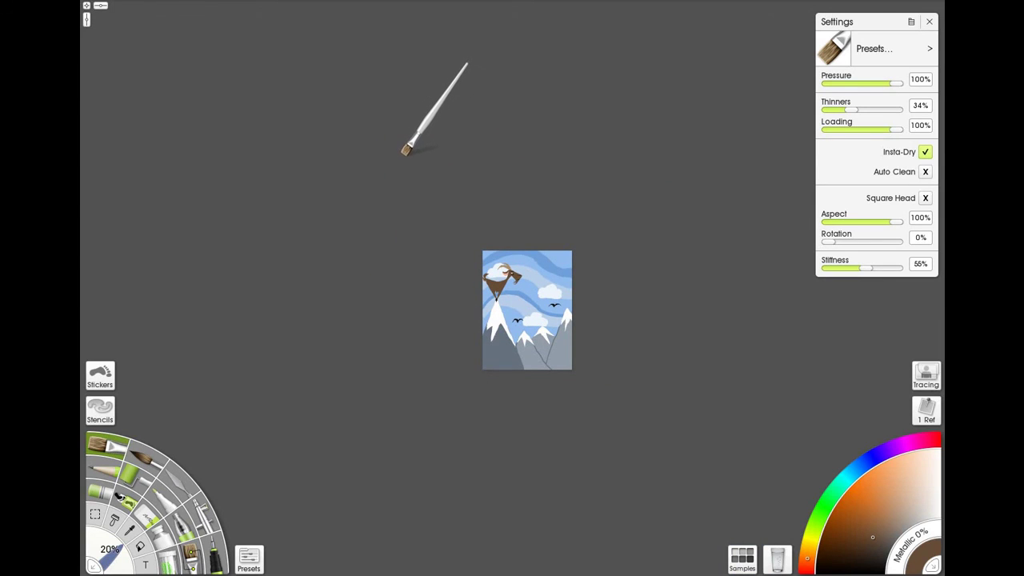
key("ctrl+plus")
key("ctrl+plus")
key("ctrl+plus")
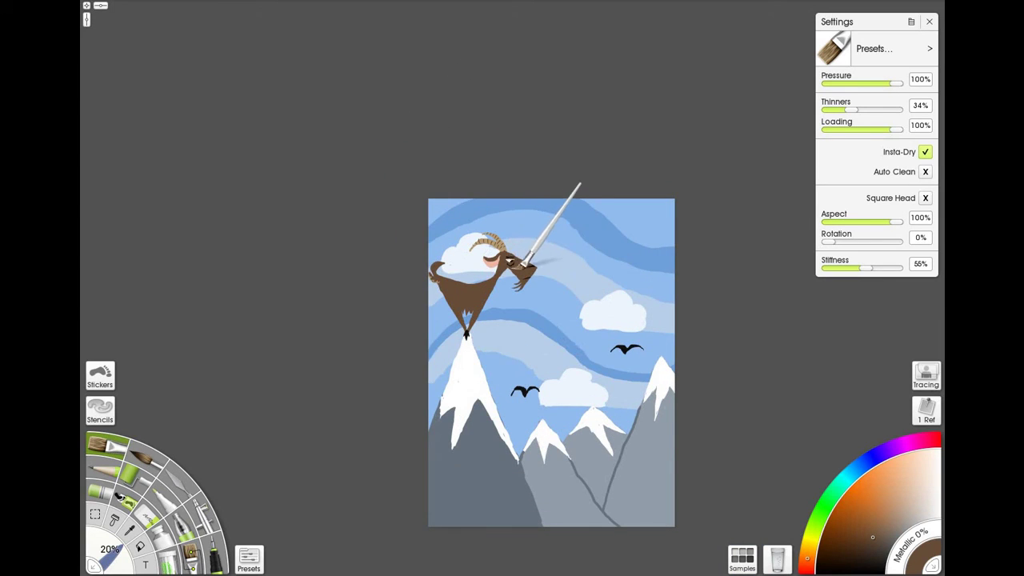
Step: Try short brown brush strokes at 20% above the goat's snout and between its tail and back
left_click_drag(524, 252, 535, 260)
left_click_drag(445, 267, 458, 272)
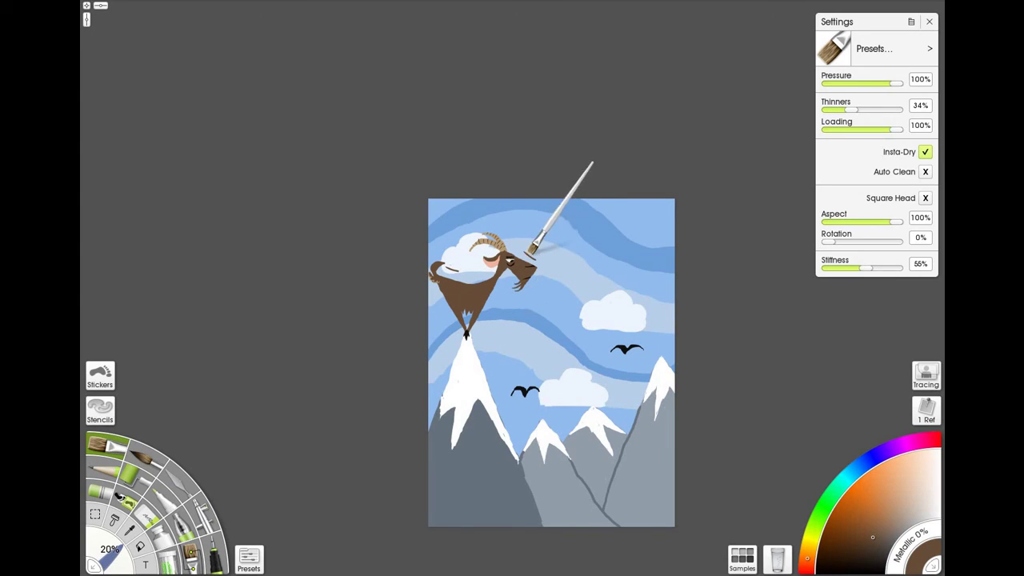
key("ctrl")
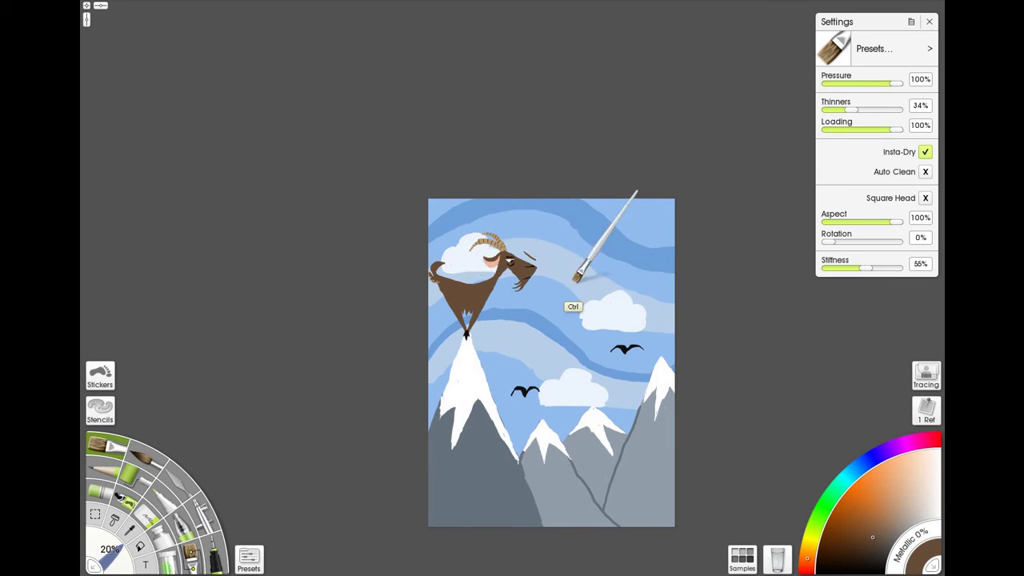
Step: Review the complete painting, first as a small overview and again with the full canvas filling the workspace
key("ctrl+minus")
key("ctrl+minus")
key("ctrl+minus")
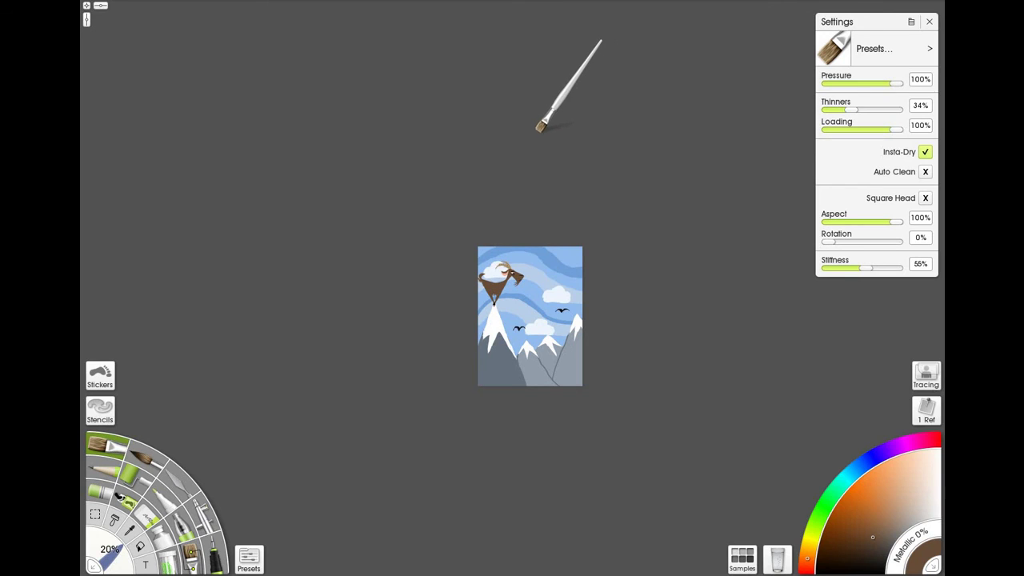
key("ctrl+plus")
key("ctrl+plus")
key("ctrl+plus")
left_click_drag(632, 396, 593, 272)
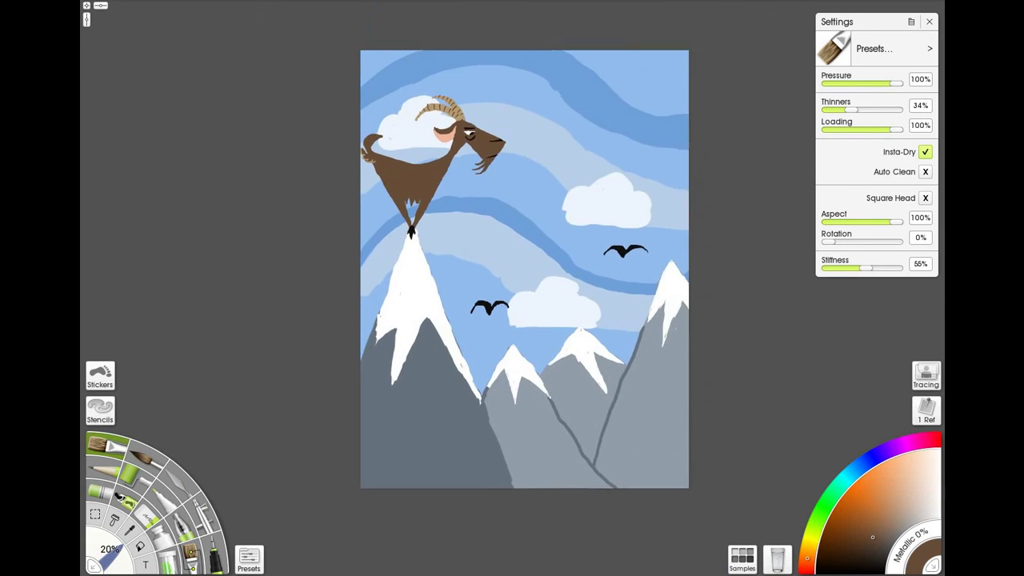
scroll(617, 183, "up", 3)
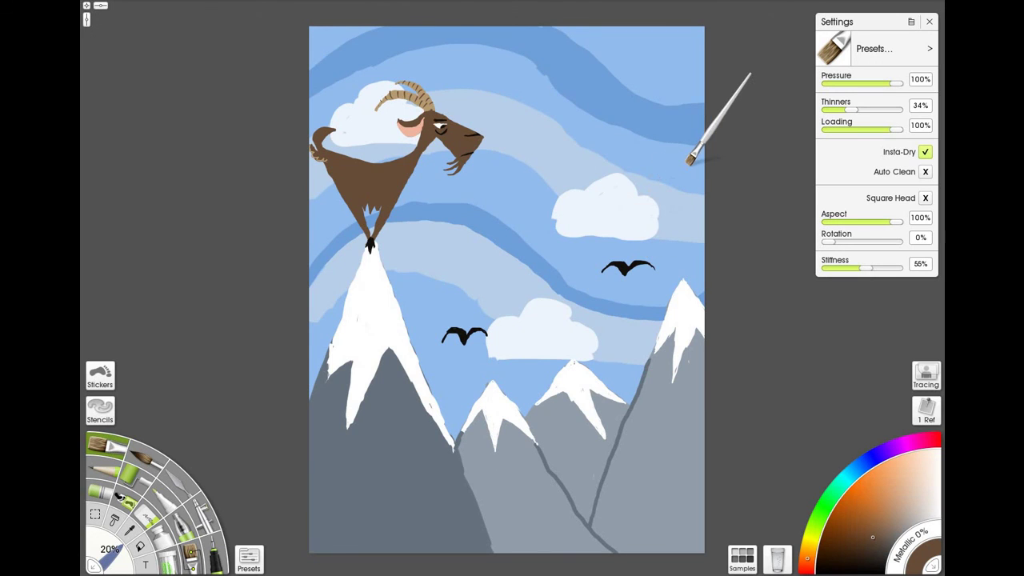
scroll(691, 162, "up", 1)
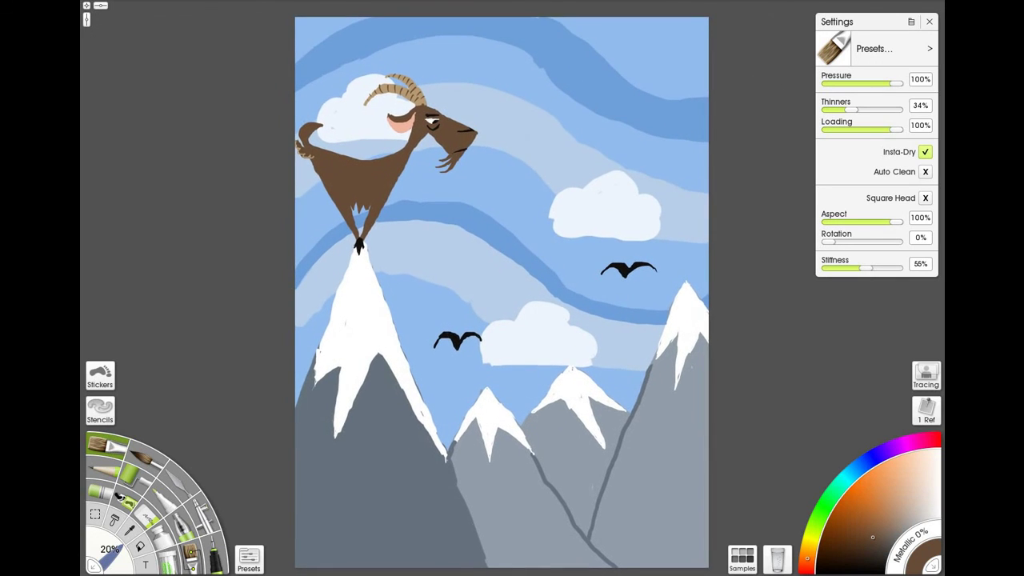
left_click_drag(715, 180, 718, 173)
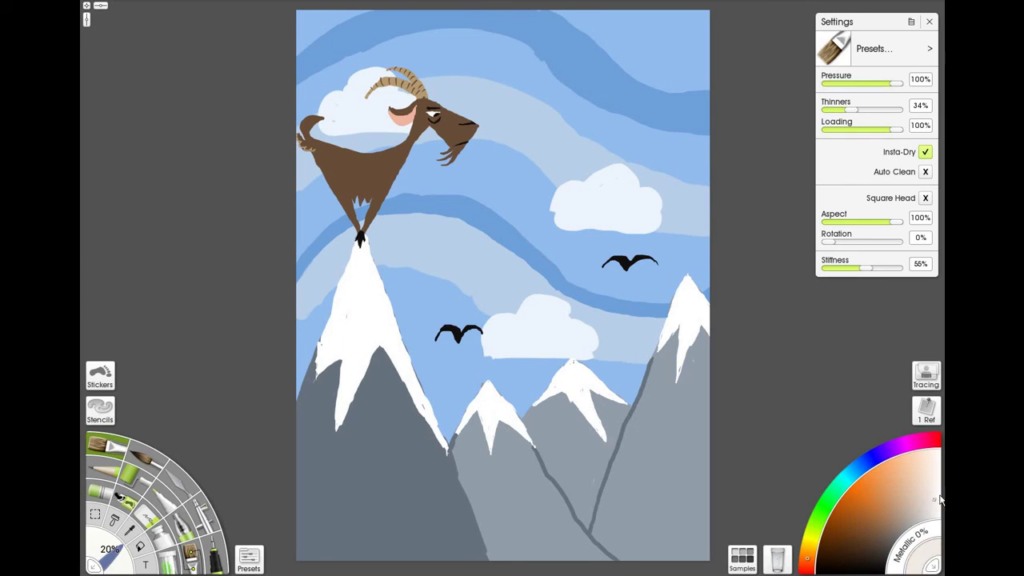
Step: Handwrite "THANK for" in white across the upper sky beside the goat's head, using the brush at 20%
mouse_move(502, 78)
left_mouse_down()
mouse_move(526, 129)
mouse_move(544, 59)
left_mouse_up()
left_click_drag(520, 72, 530, 128)
mouse_move(552, 56)
left_mouse_down()
mouse_move(544, 103)
mouse_move(568, 119)
mouse_move(569, 86)
left_mouse_up()
mouse_move(567, 58)
left_mouse_down()
mouse_move(574, 85)
mouse_move(593, 93)
left_mouse_up()
mouse_move(577, 83)
left_mouse_down()
mouse_move(600, 77)
mouse_move(605, 91)
left_mouse_up()
left_click_drag(599, 52, 619, 85)
left_click_drag(630, 45, 640, 83)
mouse_move(649, 48)
left_mouse_down()
mouse_move(636, 68)
mouse_move(656, 74)
left_mouse_up()
left_click_drag(596, 103, 586, 144)
left_click_drag(583, 120, 608, 113)
left_click_drag(619, 128, 633, 104)
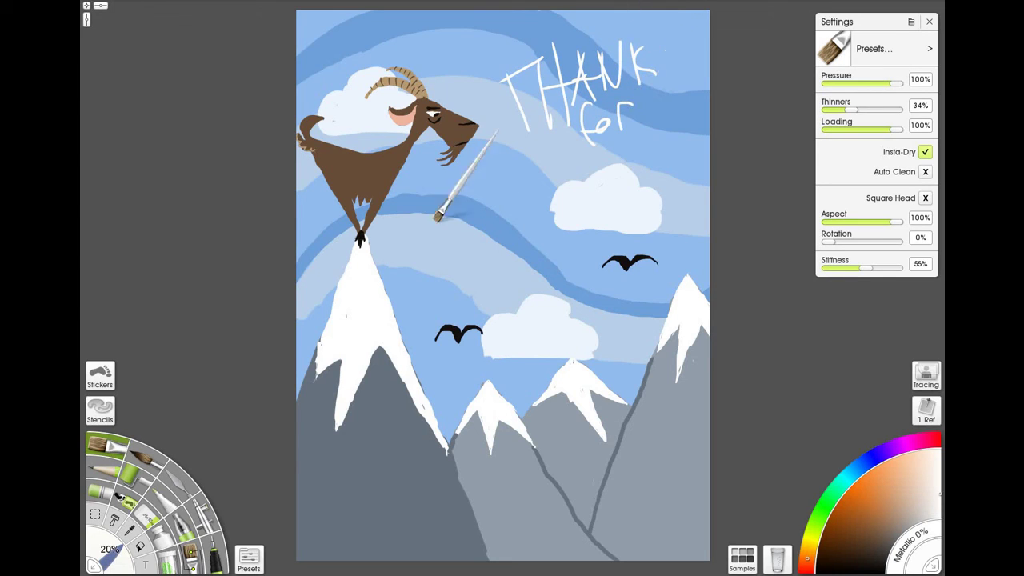
Step: Handwrite "Watching" in white below the goat's head and underline it with two sweeping strokes
mouse_move(426, 200)
left_mouse_down()
mouse_move(468, 229)
mouse_move(499, 215)
mouse_move(530, 169)
mouse_move(530, 151)
mouse_move(563, 170)
mouse_move(598, 160)
mouse_move(590, 160)
mouse_move(590, 192)
left_mouse_up()
left_click_drag(460, 286, 710, 152)
left_click_drag(661, 114, 656, 128)
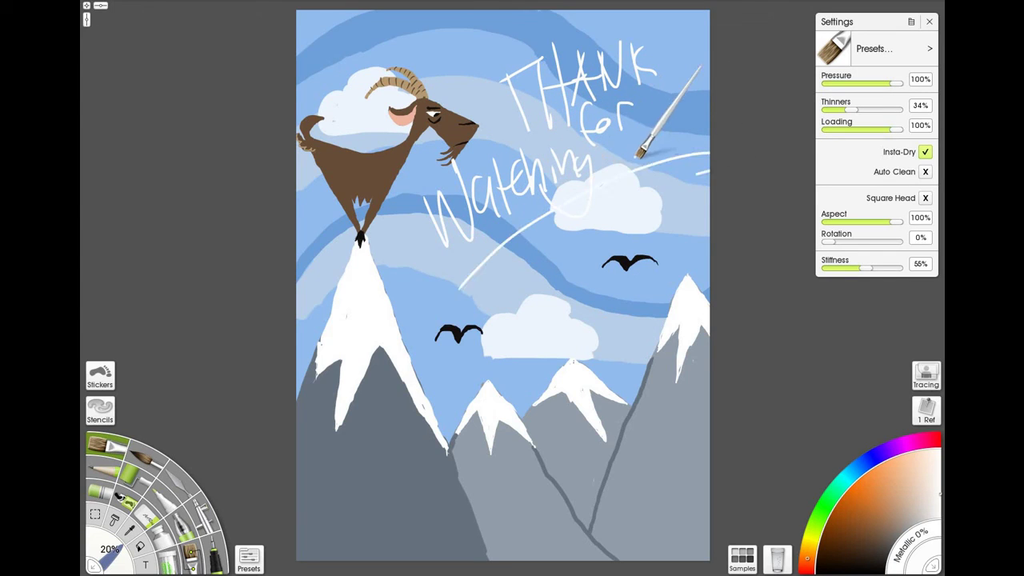
left_click_drag(482, 280, 636, 221)
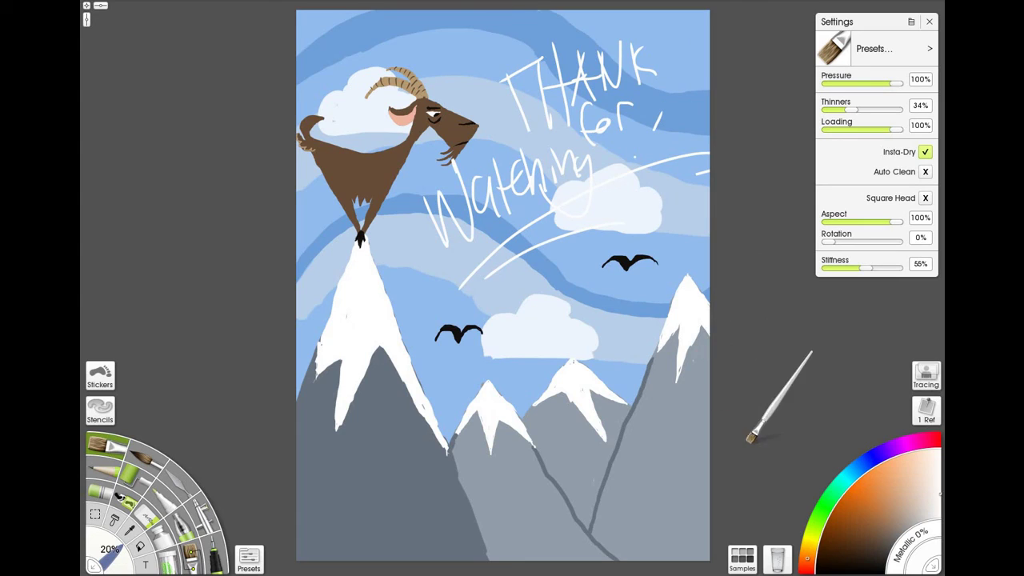
Step: Undo all the white lettering and underline strokes across the sky
key("ctrl+z")
key("ctrl+z")
key("ctrl+z")
key("ctrl+z")
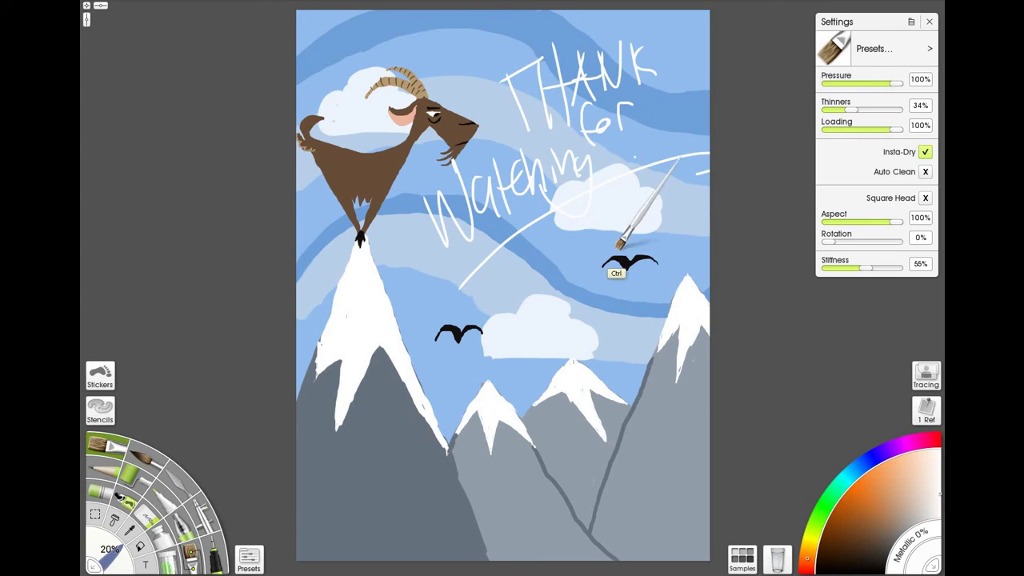
key("ctrl+z")
key("ctrl+z")
key("ctrl+z")
key("ctrl+z")
key("ctrl+z")
key("ctrl+z")
key("ctrl+z")
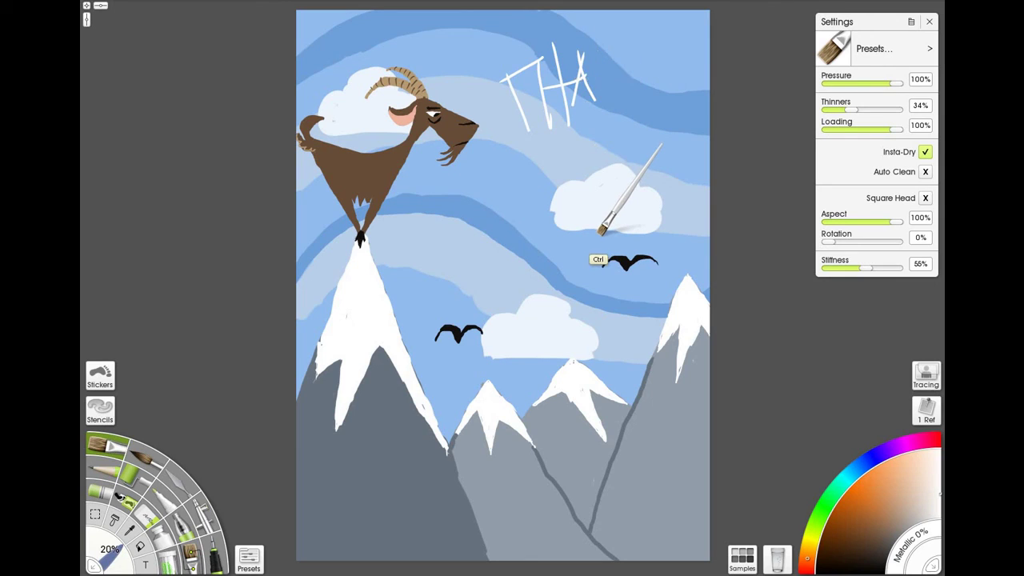
key("ctrl+z")
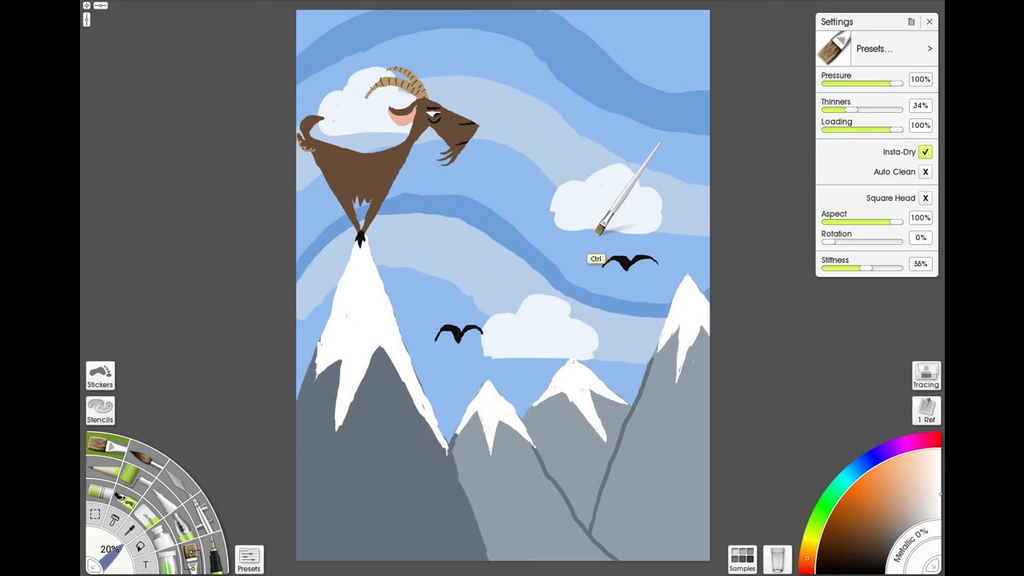